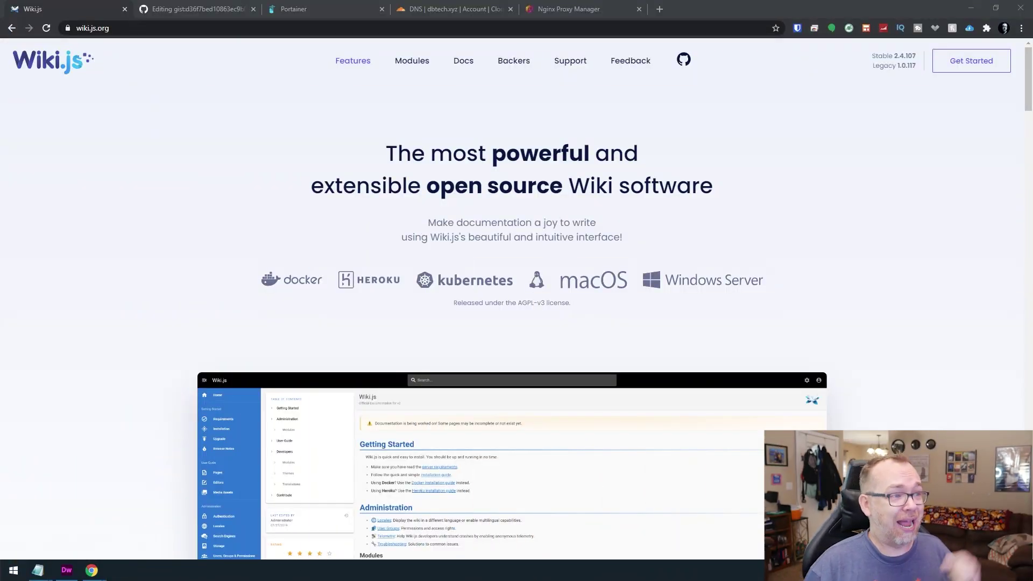
Copy all 16 lines of the Wiki.js docker-compose YAML from the GitHub gist.
{"action": "scroll", "coordinate": [316, 362], "scroll_direction": "down", "scroll_amount": 4}
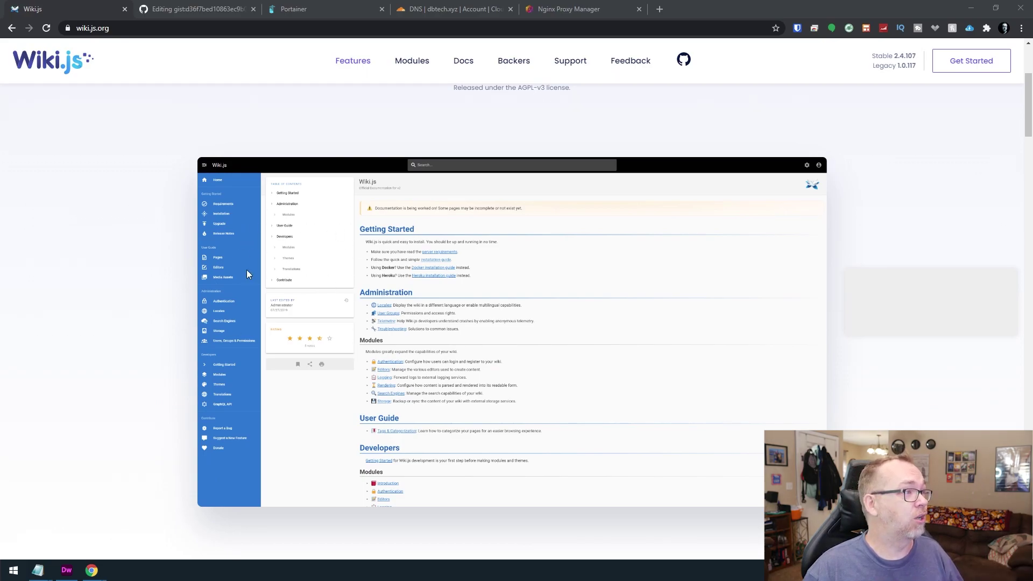
{"action": "scroll", "coordinate": [422, 338], "scroll_direction": "down", "scroll_amount": 7}
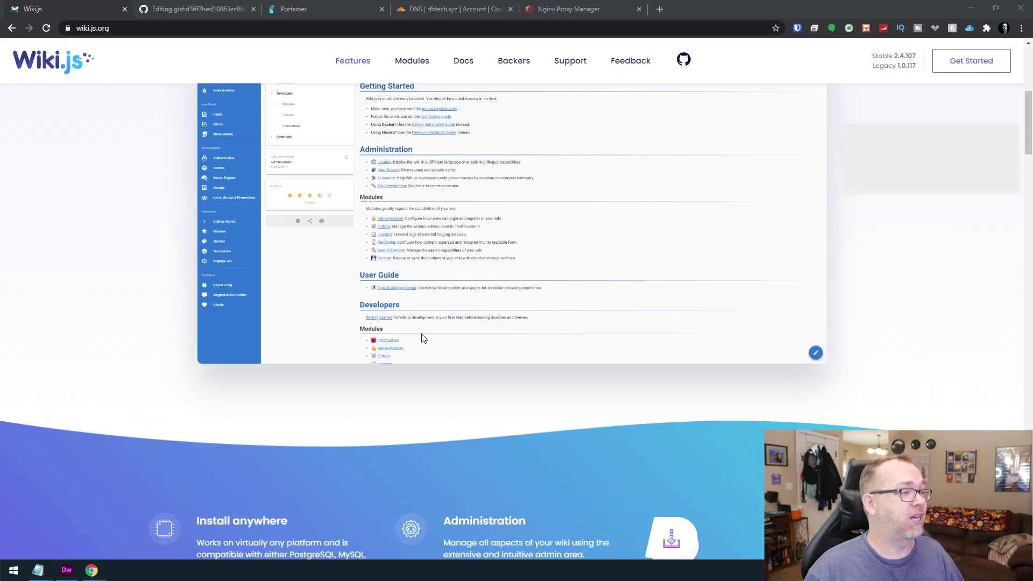
{"action": "scroll", "coordinate": [421, 338], "scroll_direction": "down", "scroll_amount": 3}
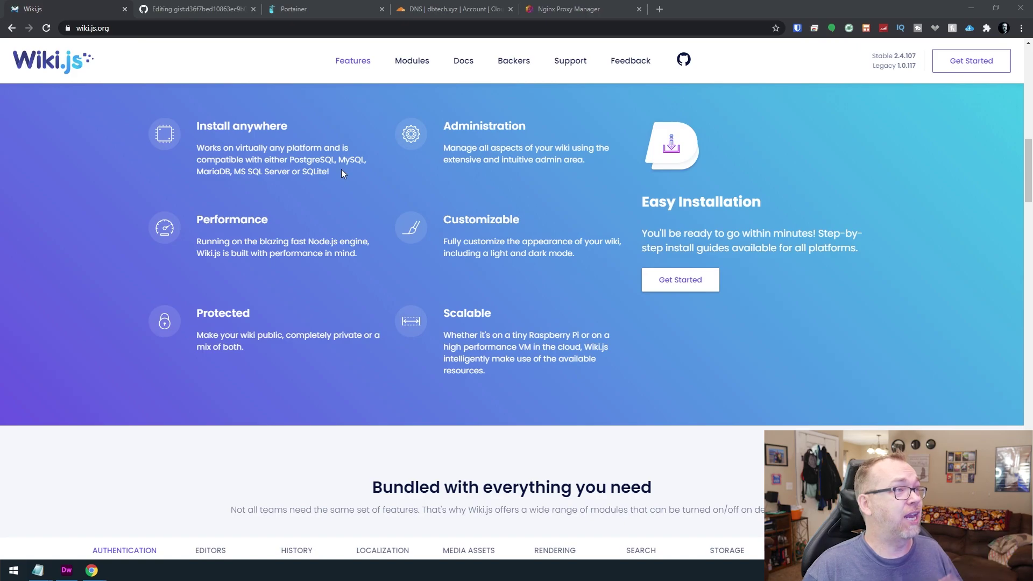
{"action": "scroll", "coordinate": [355, 183], "scroll_direction": "up", "scroll_amount": 10}
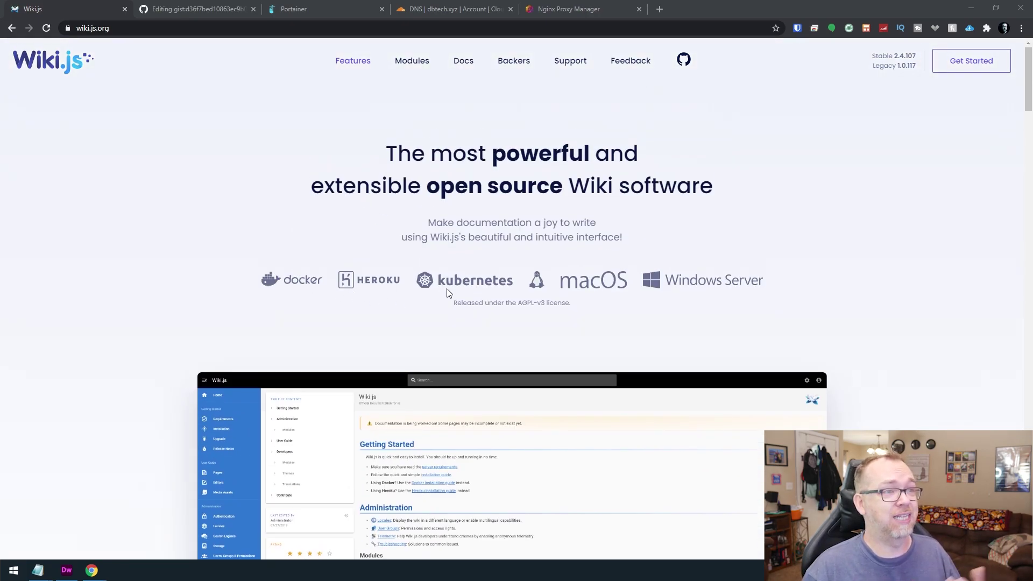
{"action": "scroll", "coordinate": [450, 341], "scroll_direction": "down", "scroll_amount": 1}
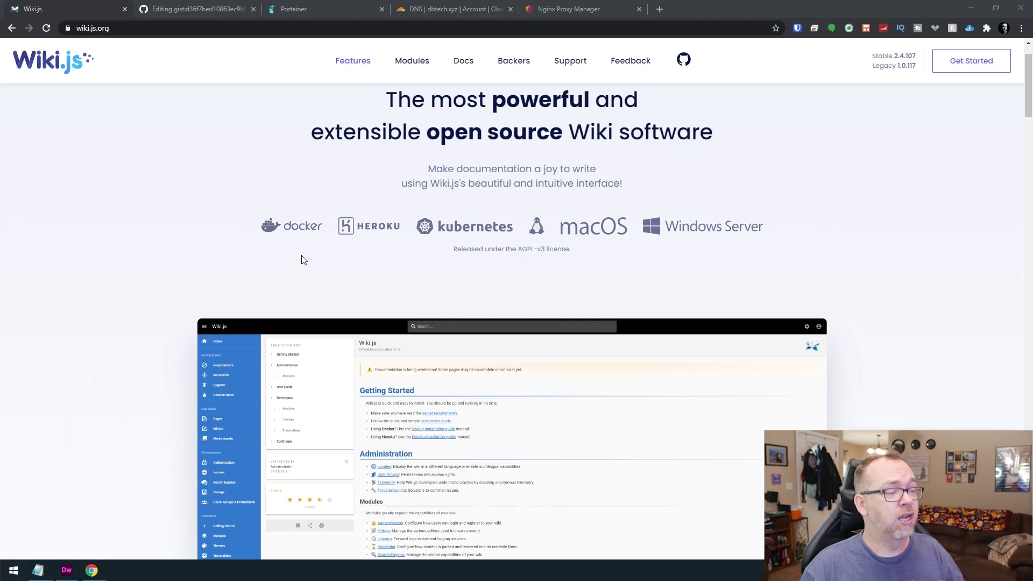
{"action": "left_click", "coordinate": [321, 228]}
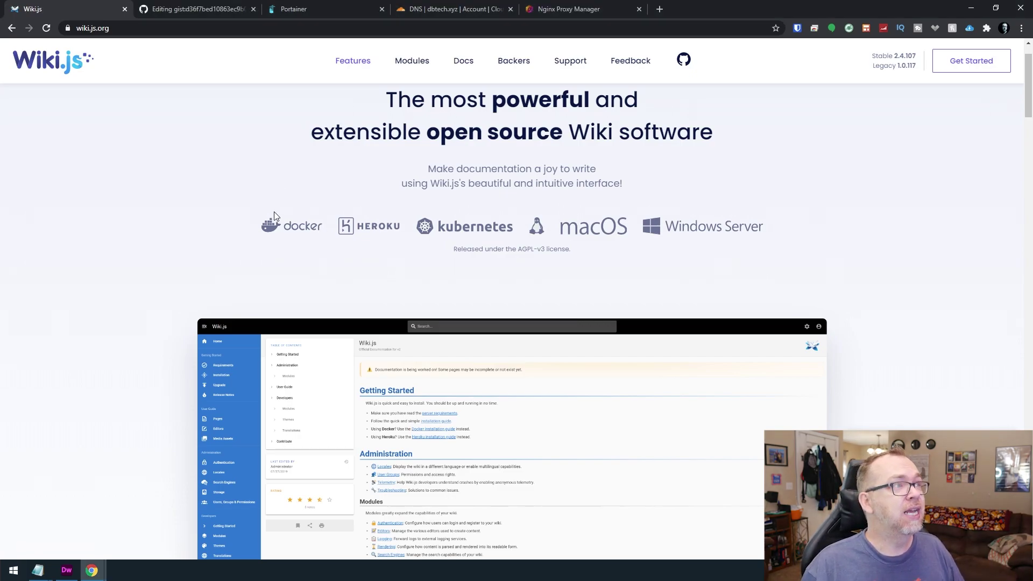
{"action": "scroll", "coordinate": [305, 230], "scroll_direction": "down", "scroll_amount": 5}
{"action": "scroll", "coordinate": [305, 230], "scroll_direction": "down", "scroll_amount": 7}
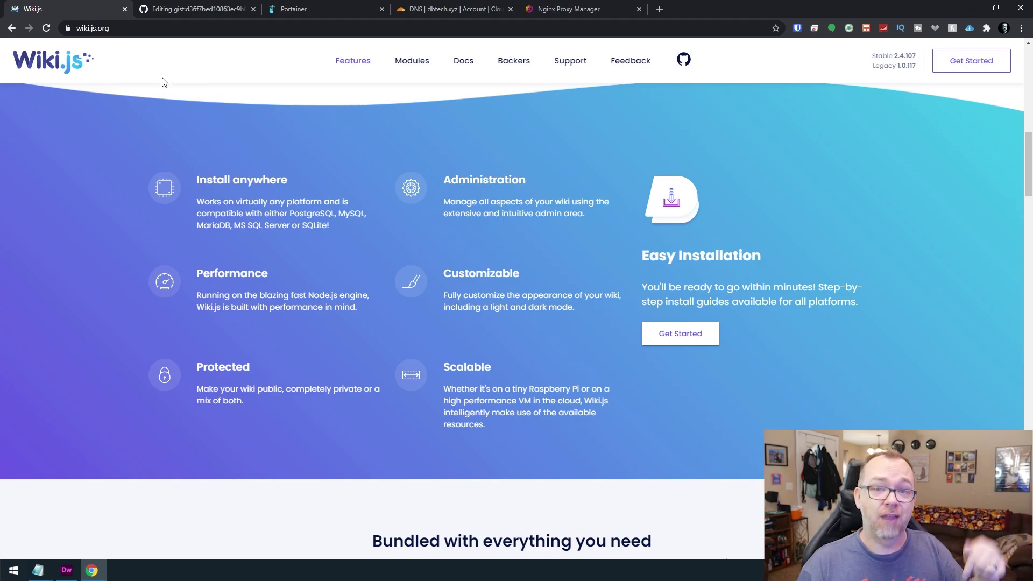
{"action": "left_click", "coordinate": [176, 4]}
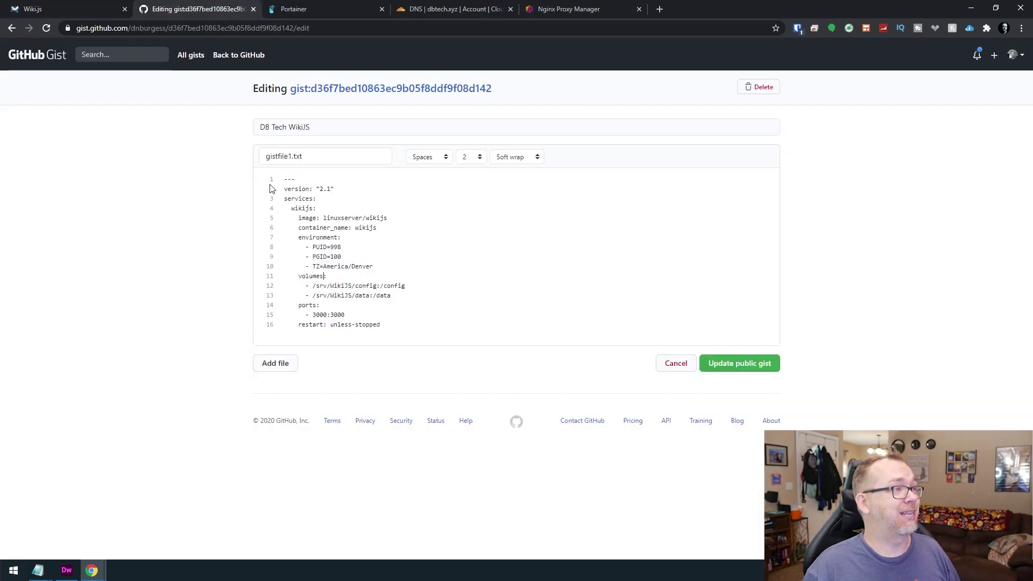
{"action": "left_click_drag", "start_coordinate": [283, 179], "coordinate": [437, 323]}
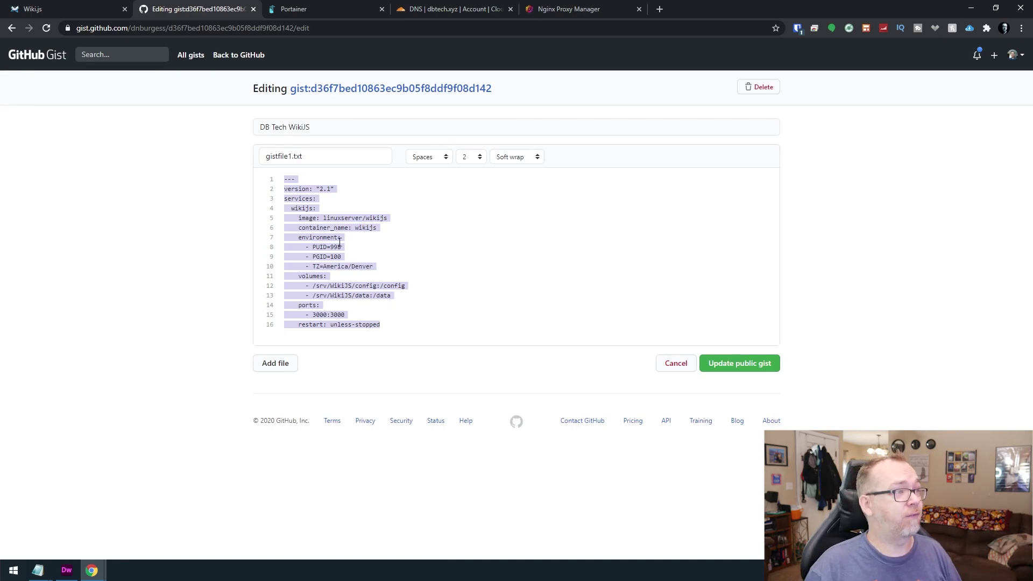
{"action": "right_click", "coordinate": [319, 248]}
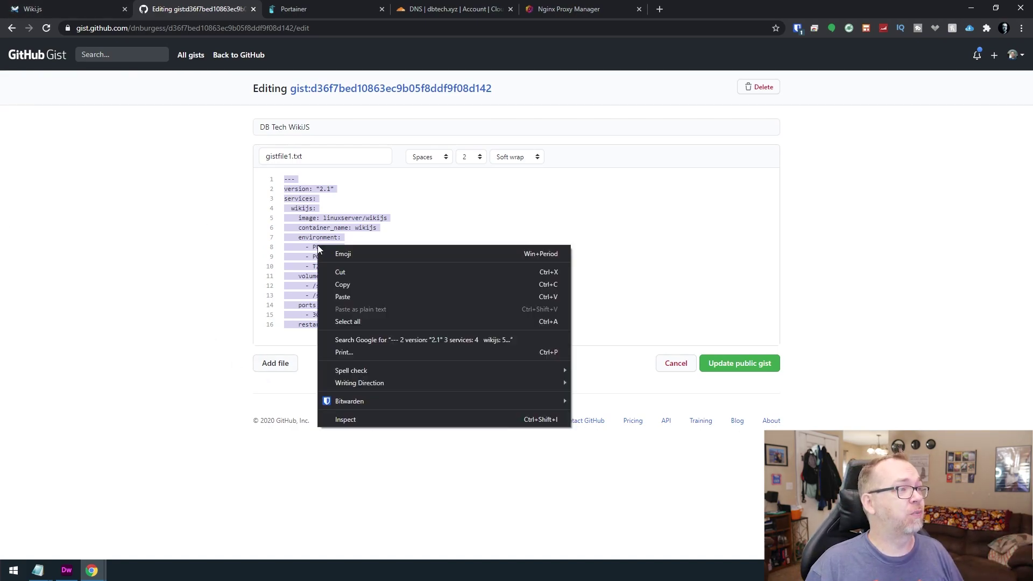
{"action": "left_click", "coordinate": [360, 284]}
{"action": "key", "text": "ctrl+Tab"}
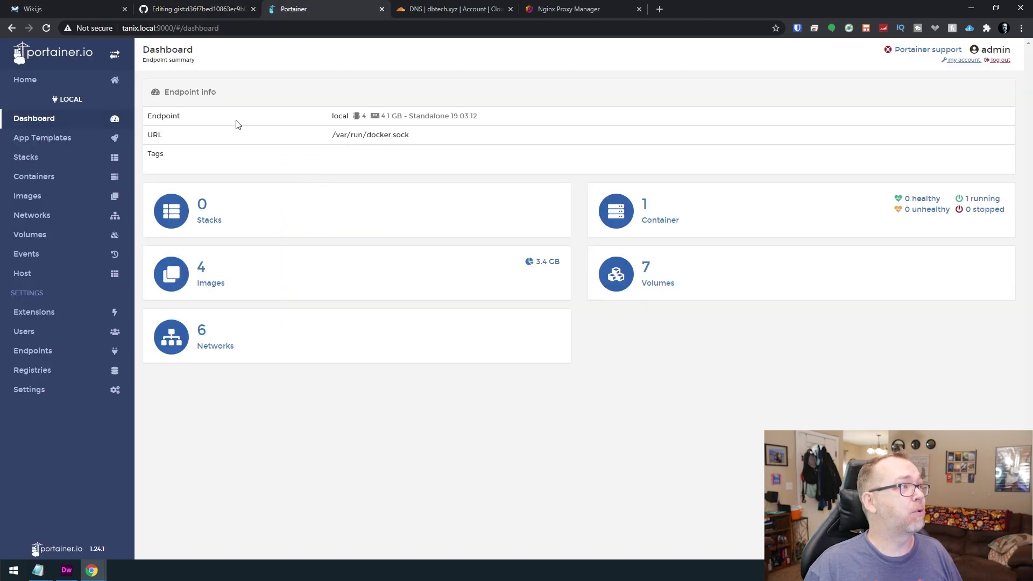
Add a new stack, paste the Wiki.js compose YAML into the web editor, and name it wikijs.
{"action": "left_click", "coordinate": [33, 156]}
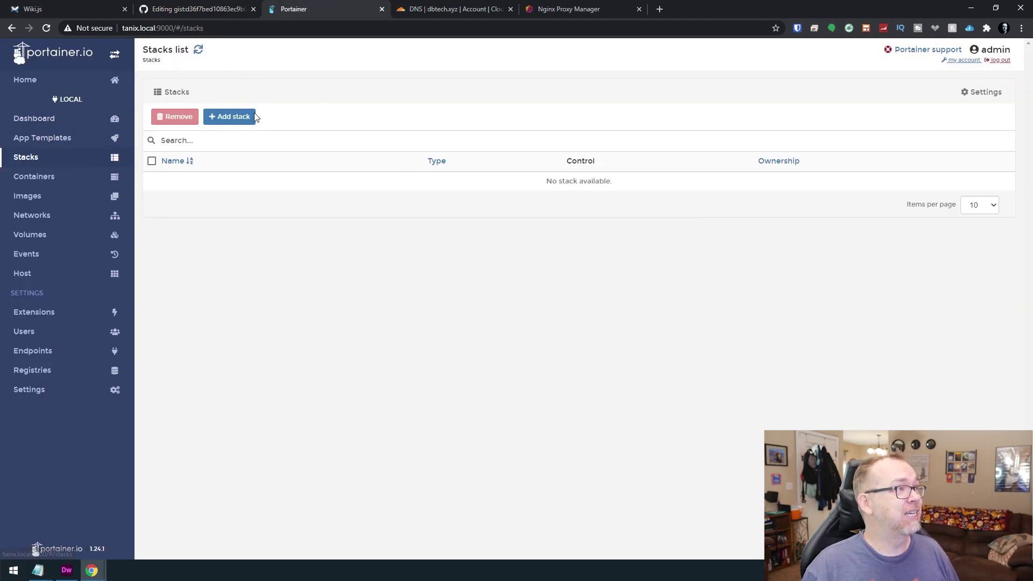
{"action": "left_click", "coordinate": [231, 116]}
{"action": "left_click", "coordinate": [324, 323]}
{"action": "key", "text": "ctrl+v"}
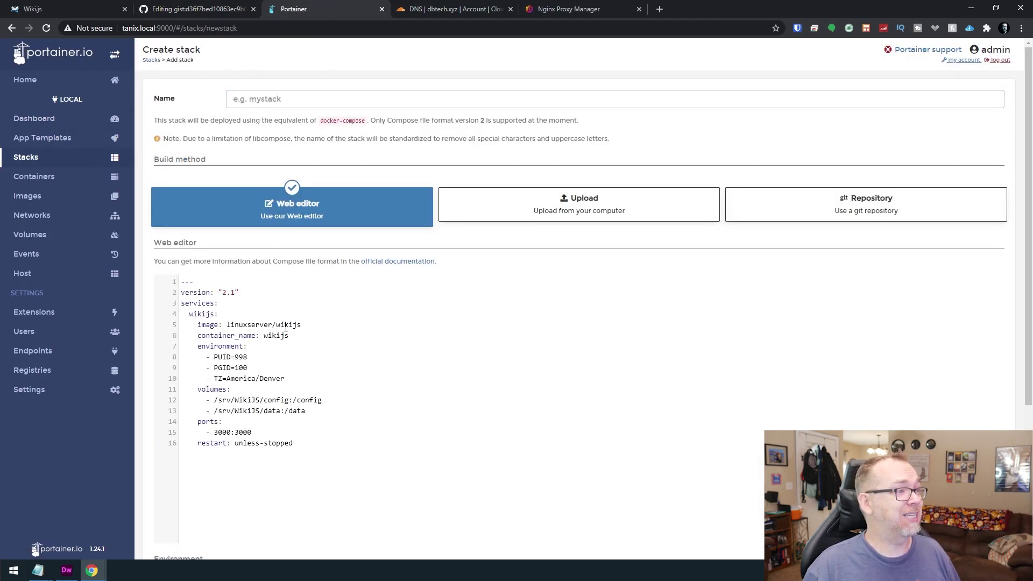
{"action": "double_click", "coordinate": [286, 325]}
{"action": "key", "text": "ctrl+c"}
{"action": "left_click", "coordinate": [268, 100]}
{"action": "key", "text": "ctrl+v"}
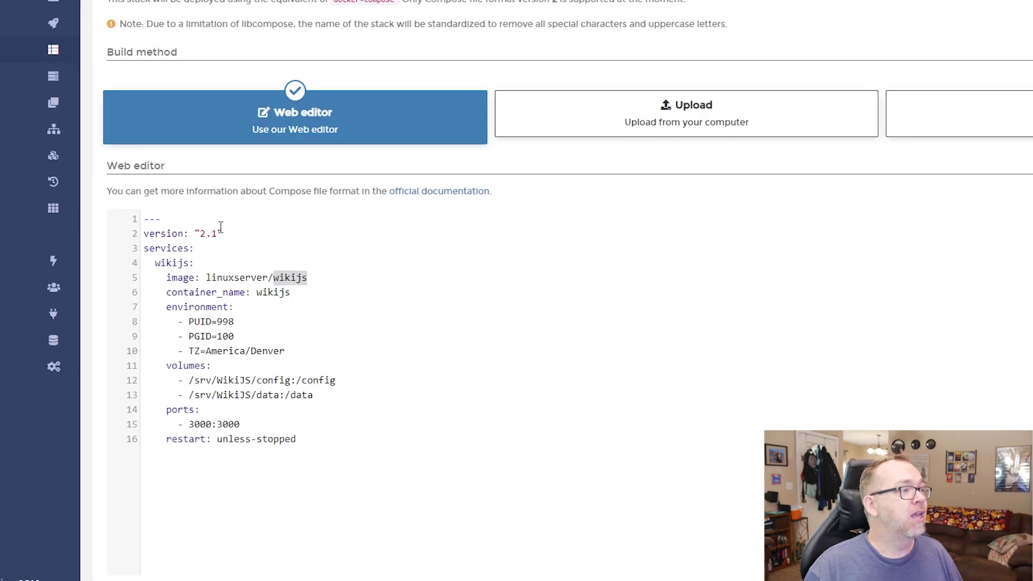
Check the linuxserver/wikijs image name and the America/Denver time zone in the compose file.
{"action": "left_click", "coordinate": [221, 226]}
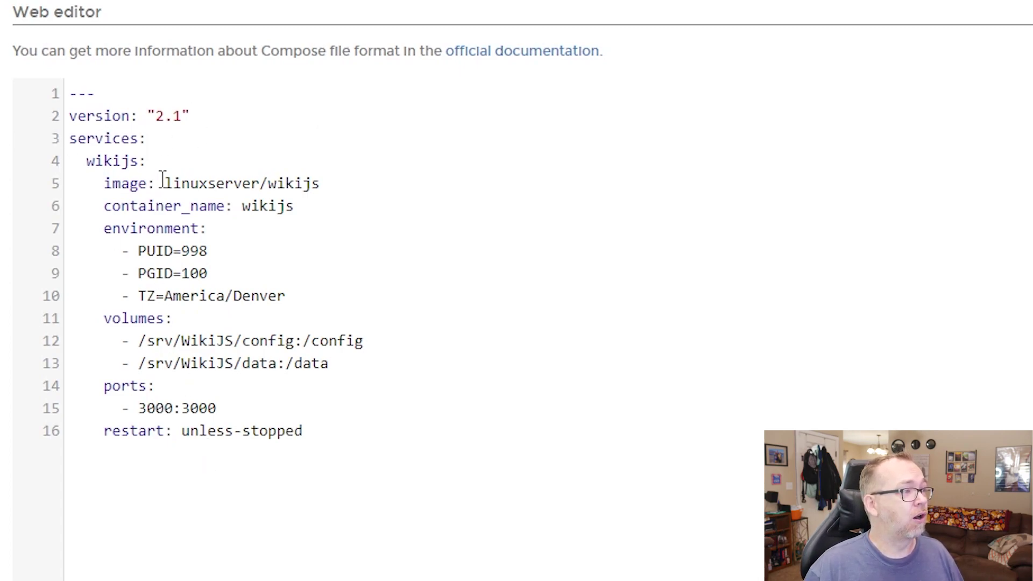
{"action": "left_click_drag", "start_coordinate": [164, 181], "coordinate": [318, 179]}
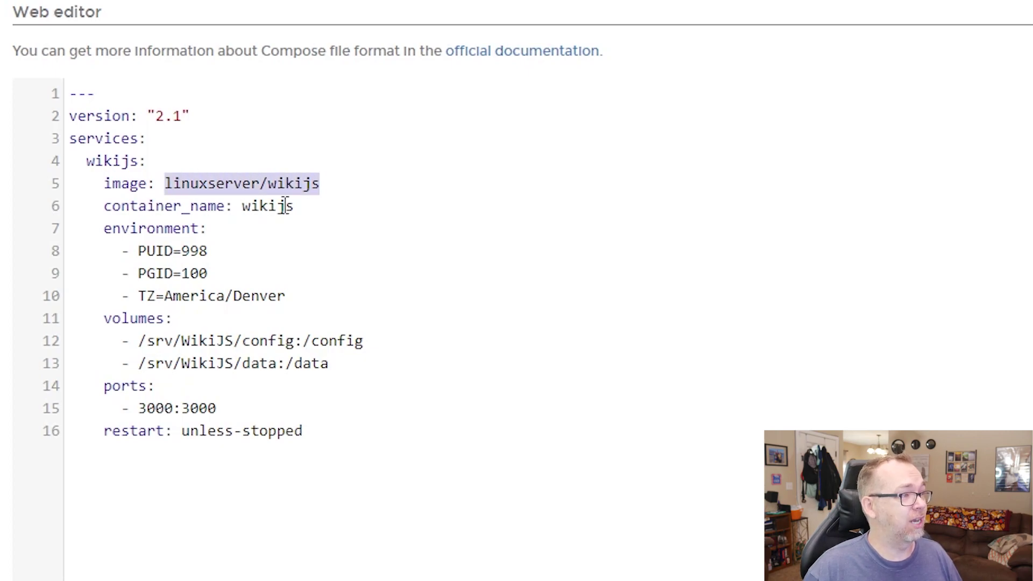
{"action": "left_click", "coordinate": [261, 207]}
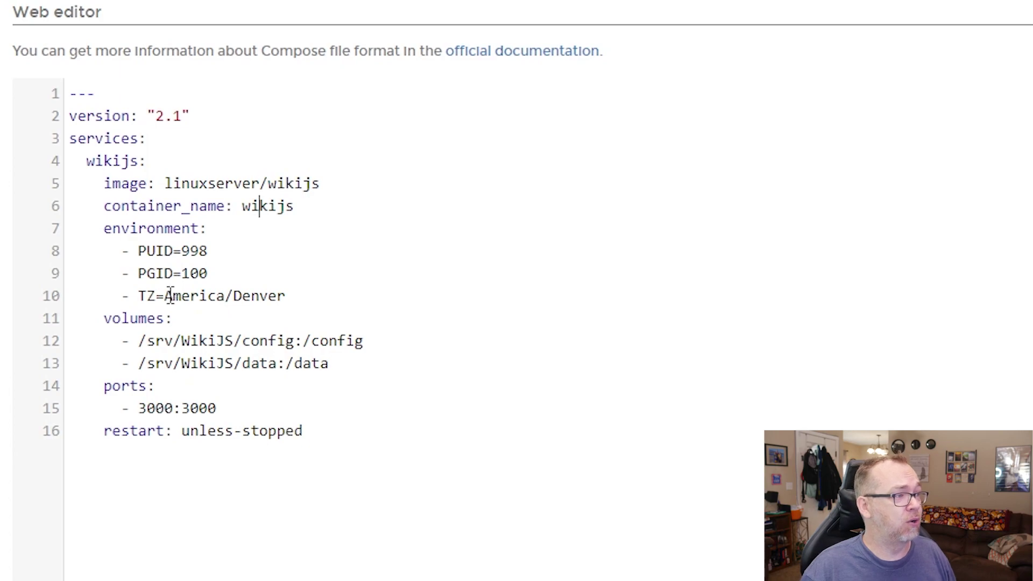
{"action": "left_click_drag", "start_coordinate": [166, 296], "coordinate": [284, 304]}
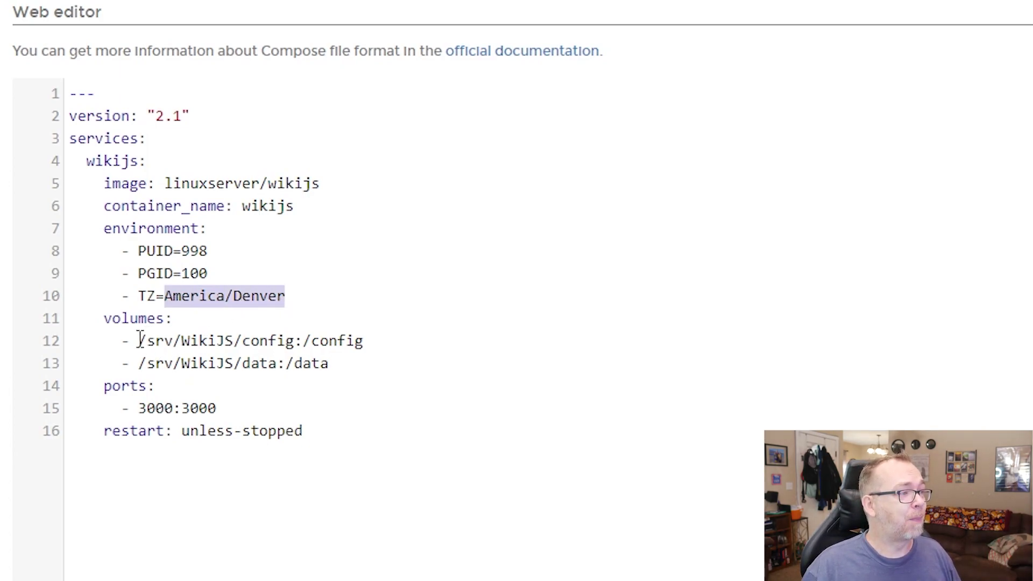
{"action": "left_click_drag", "start_coordinate": [141, 340], "coordinate": [346, 356]}
{"action": "left_click", "coordinate": [323, 354]}
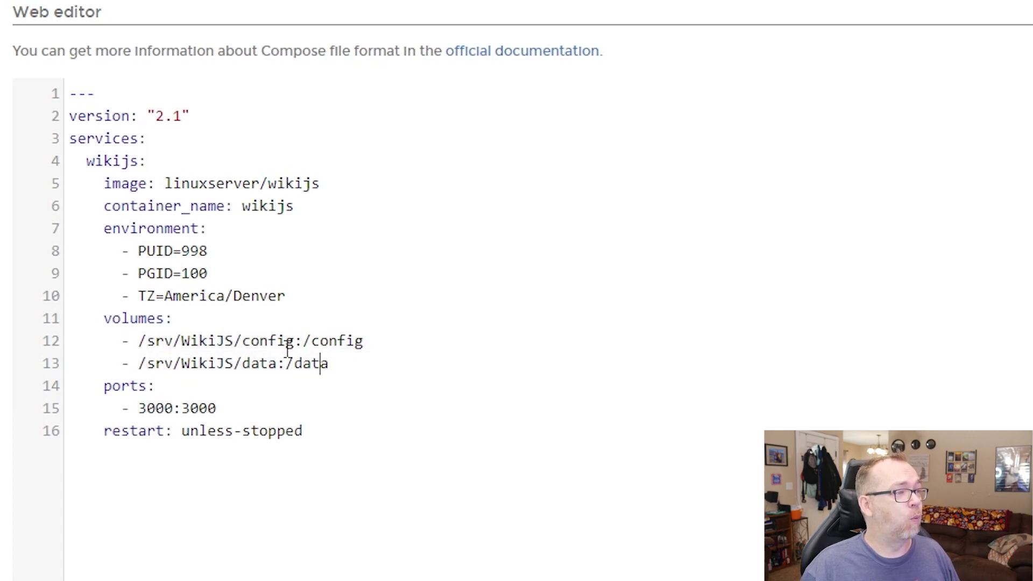
{"action": "double_click", "coordinate": [278, 346]}
{"action": "double_click", "coordinate": [267, 367]}
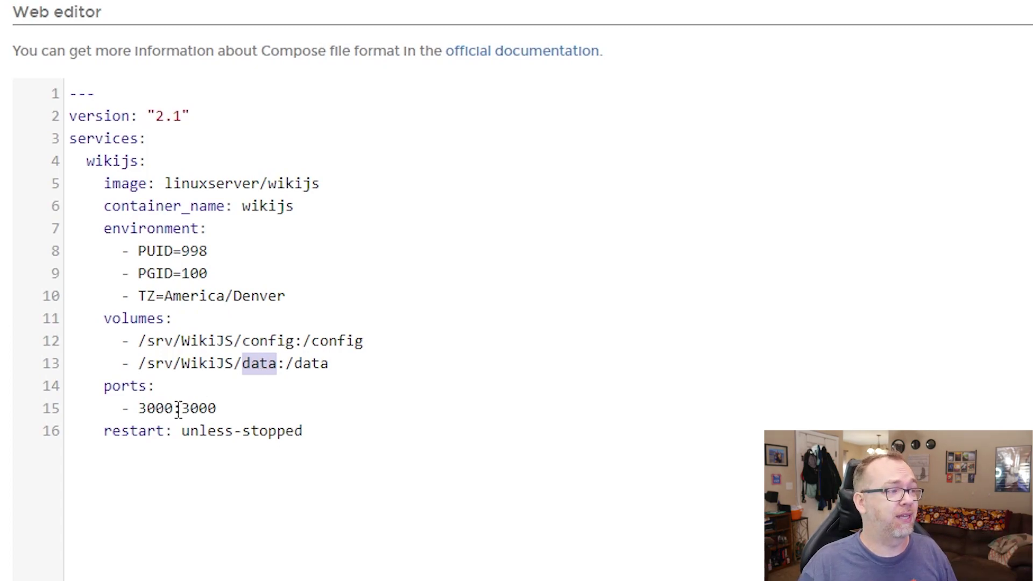
{"action": "double_click", "coordinate": [162, 410]}
{"action": "type", "text": "4500"}
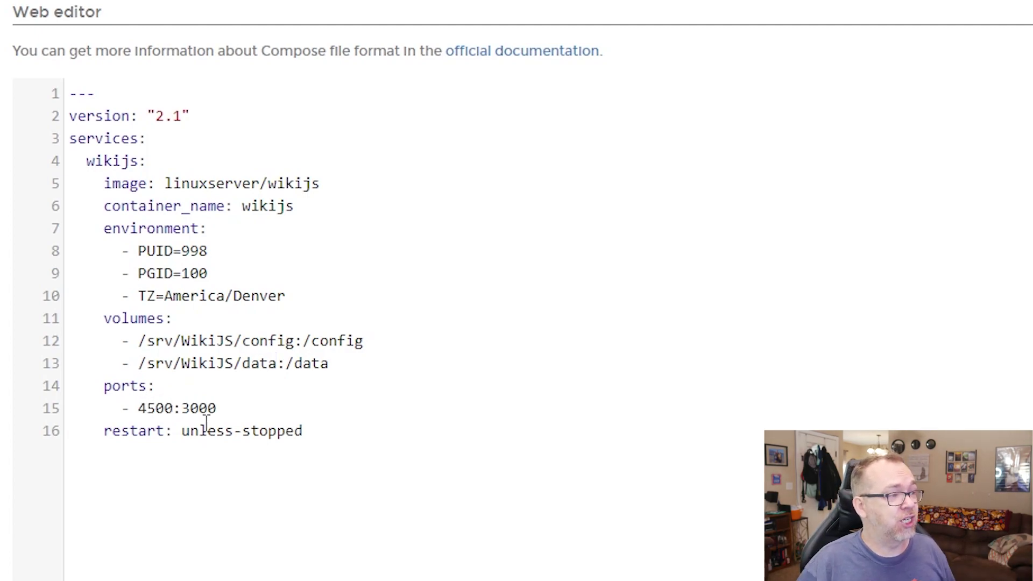
{"action": "key", "text": "ctrl+z"}
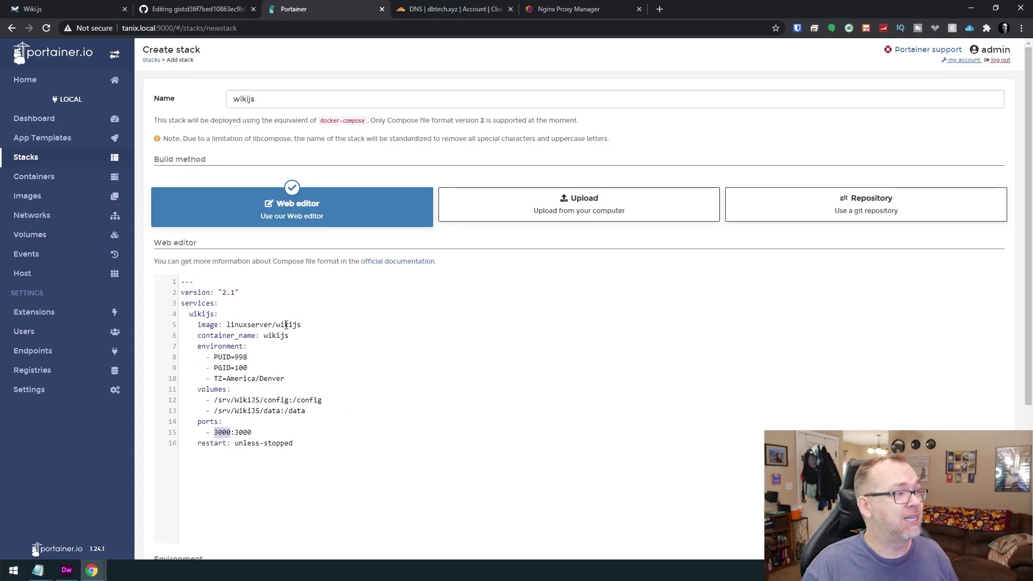
Deploy the wikijs stack and open its details.
{"action": "scroll", "coordinate": [295, 170], "scroll_direction": "down", "scroll_amount": 3}
{"action": "scroll", "coordinate": [285, 371], "scroll_direction": "down", "scroll_amount": 1}
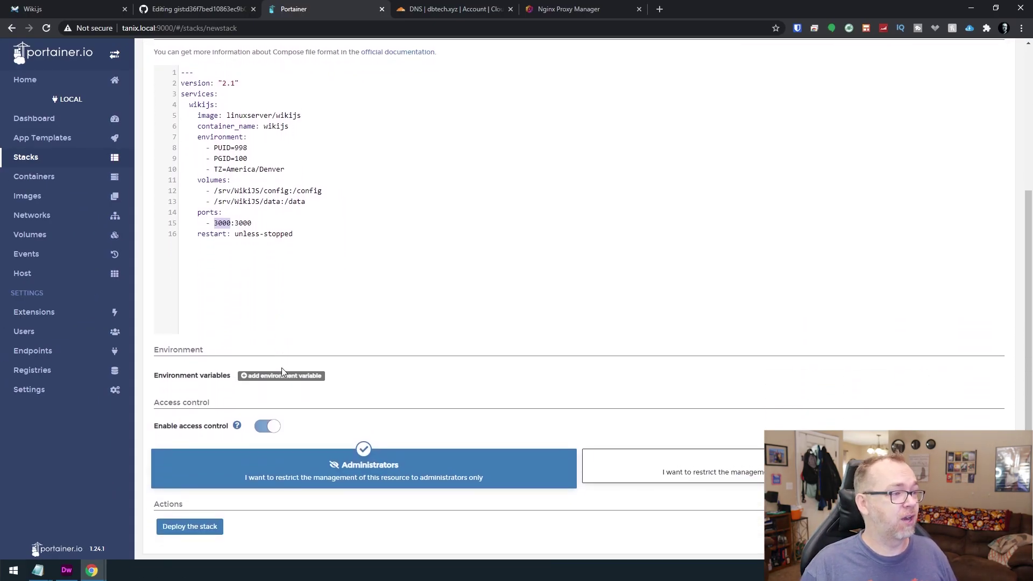
{"action": "left_click", "coordinate": [185, 526]}
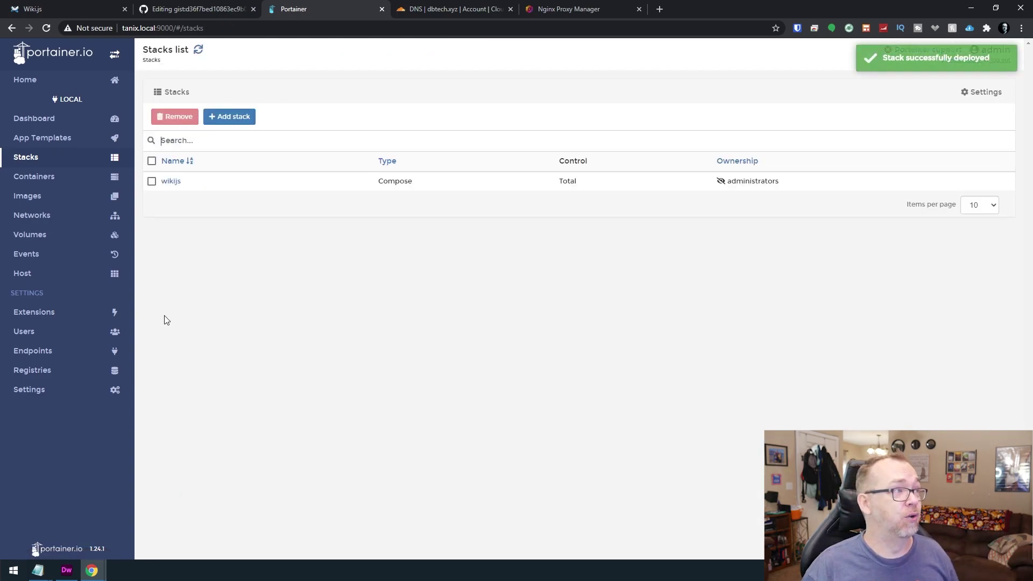
{"action": "left_click", "coordinate": [171, 181]}
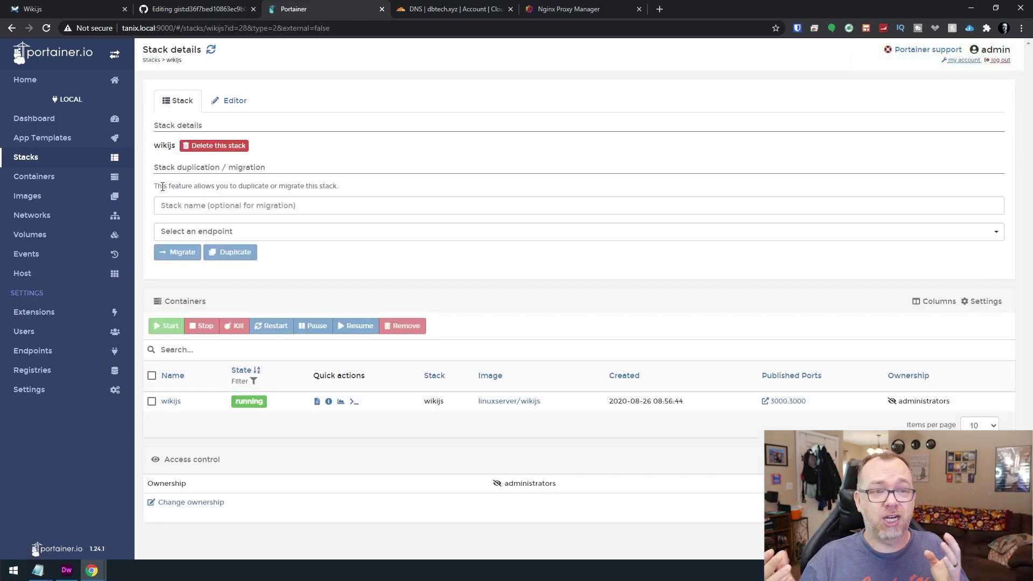
Check the image sizes: linuxserver/wikijs at 308.4 MB and node:12 at 917.4 MB.
{"action": "left_click", "coordinate": [28, 197]}
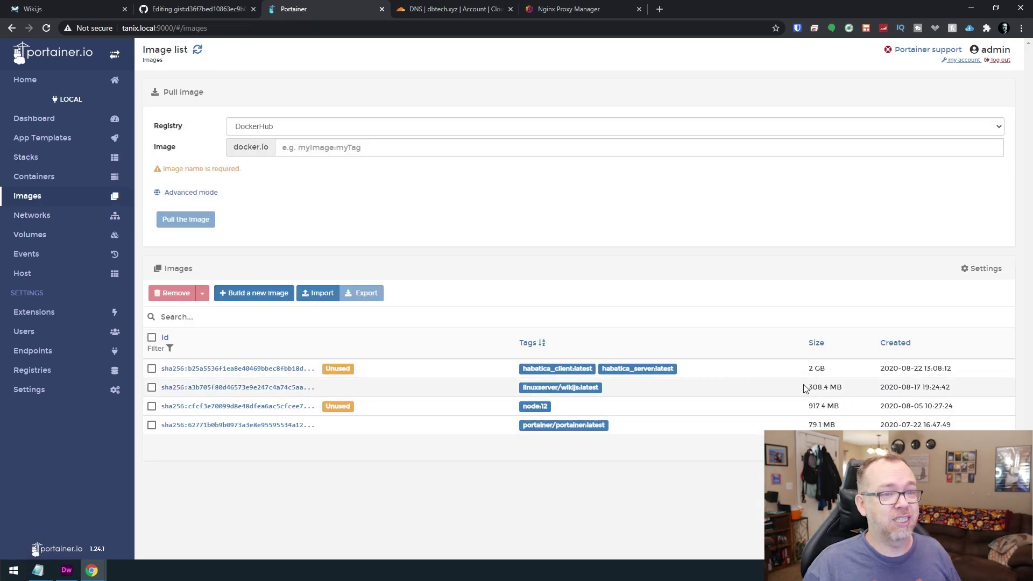
{"action": "left_click_drag", "start_coordinate": [806, 389], "coordinate": [844, 391]}
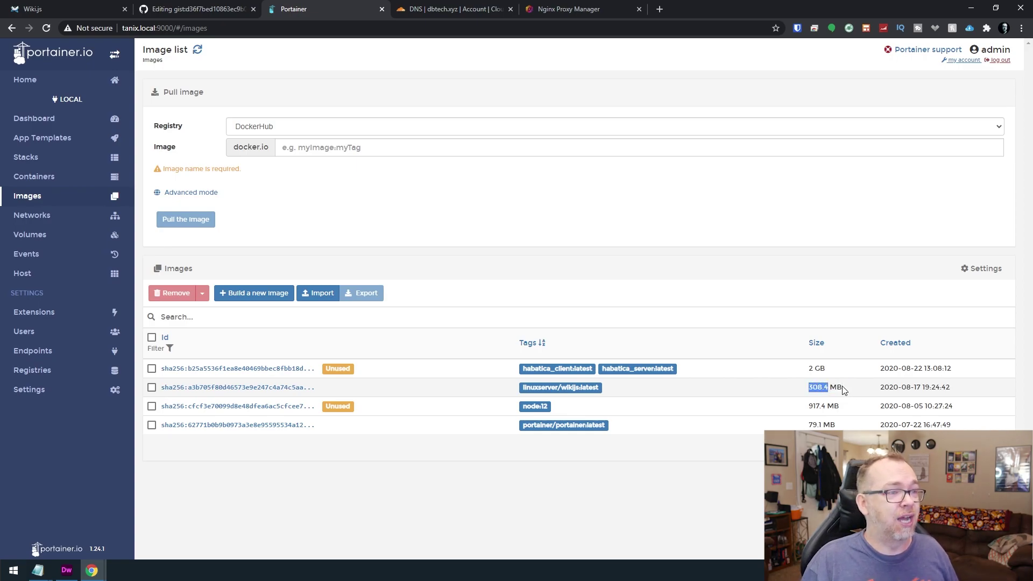
{"action": "left_click_drag", "start_coordinate": [840, 407], "coordinate": [801, 407]}
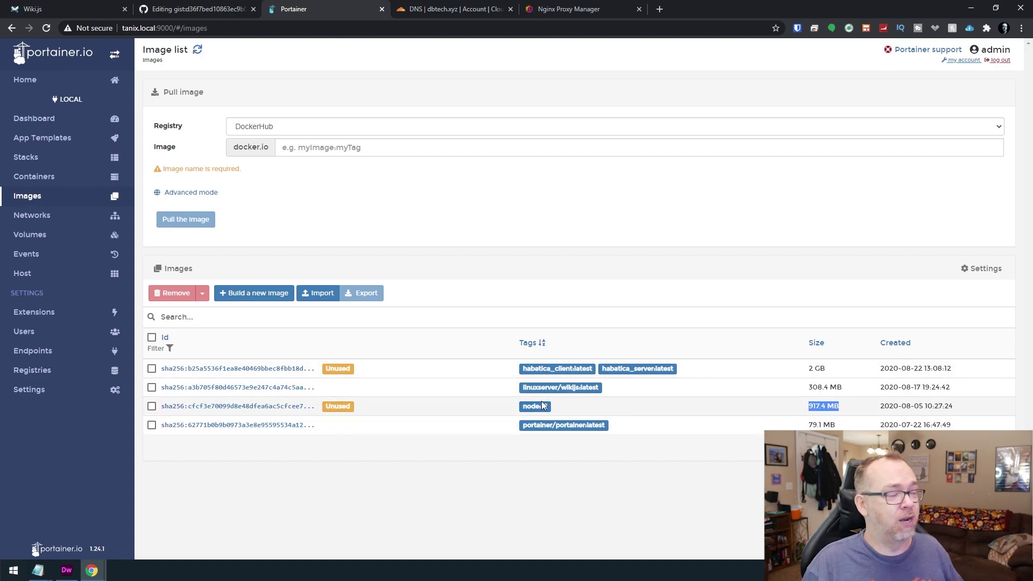
Find the port 3000 setup address in the wikijs container logs, then open the wiki on 3000.
{"action": "left_click", "coordinate": [37, 159]}
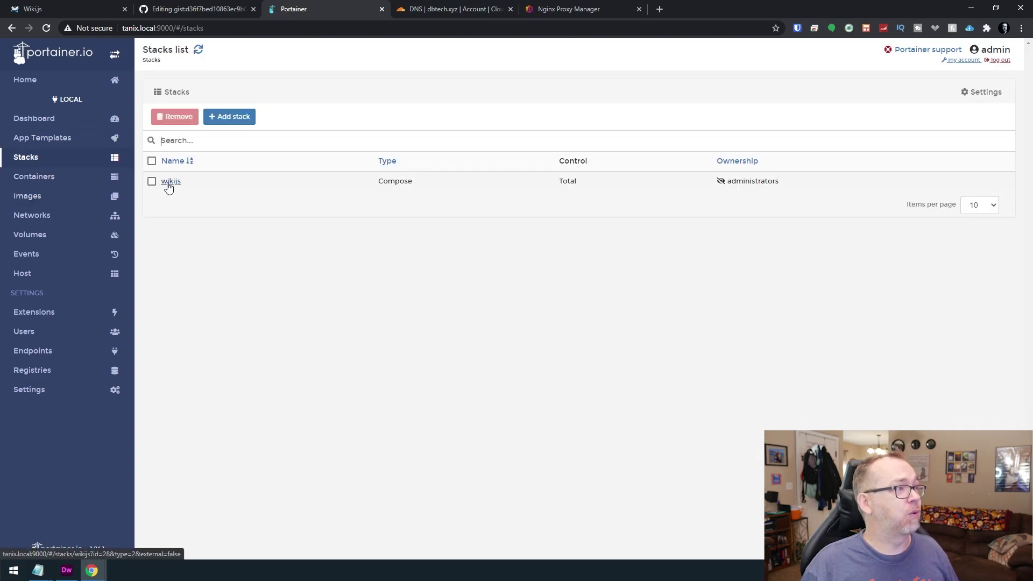
{"action": "left_click", "coordinate": [168, 182]}
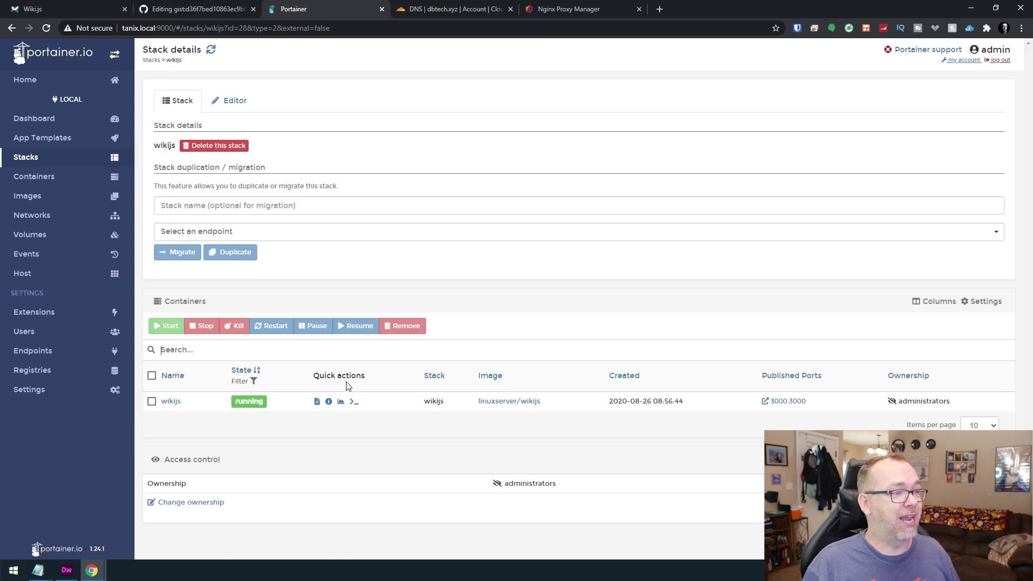
{"action": "left_click", "coordinate": [317, 402]}
{"action": "scroll", "coordinate": [425, 537], "scroll_direction": "down", "scroll_amount": 1}
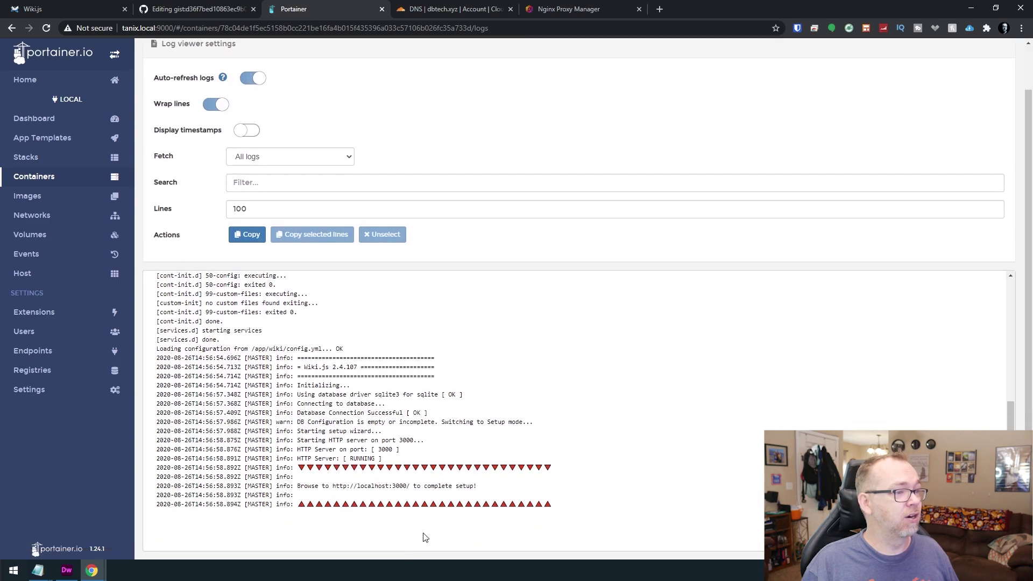
{"action": "left_click_drag", "start_coordinate": [300, 485], "coordinate": [503, 493]}
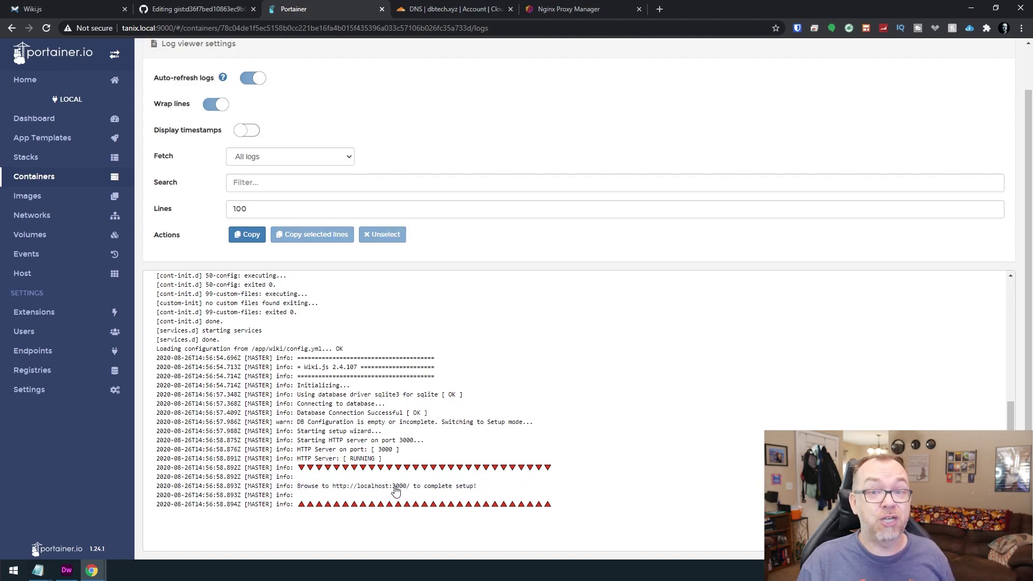
{"action": "double_click", "coordinate": [398, 486]}
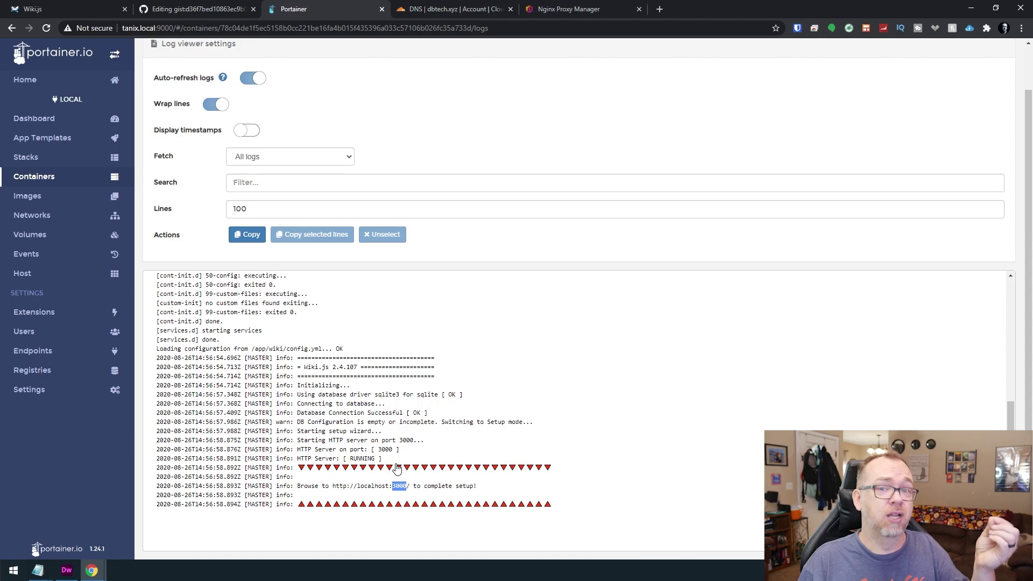
{"action": "left_click", "coordinate": [384, 470]}
{"action": "left_click", "coordinate": [391, 472]}
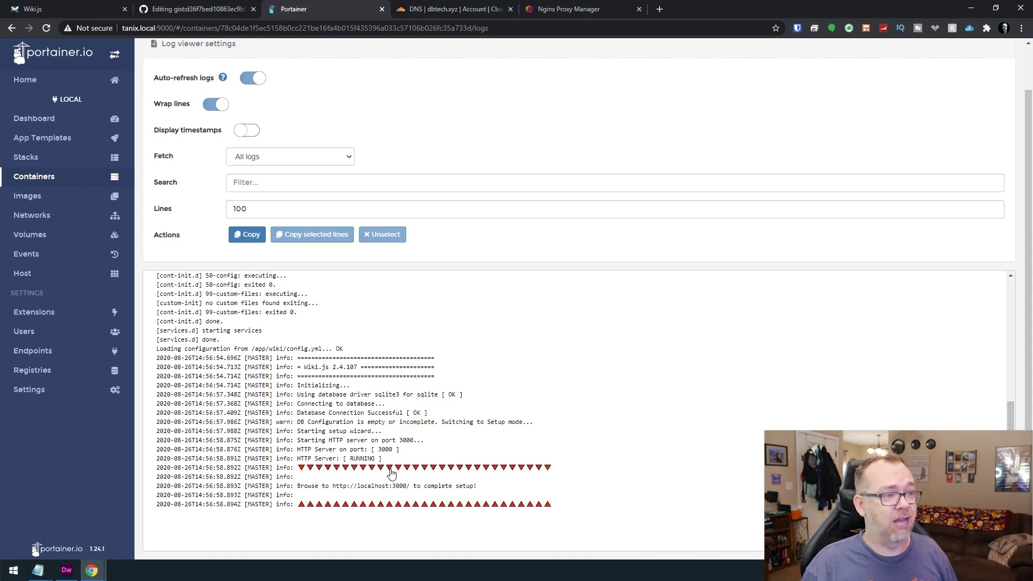
{"action": "key", "text": "alt+Left"}
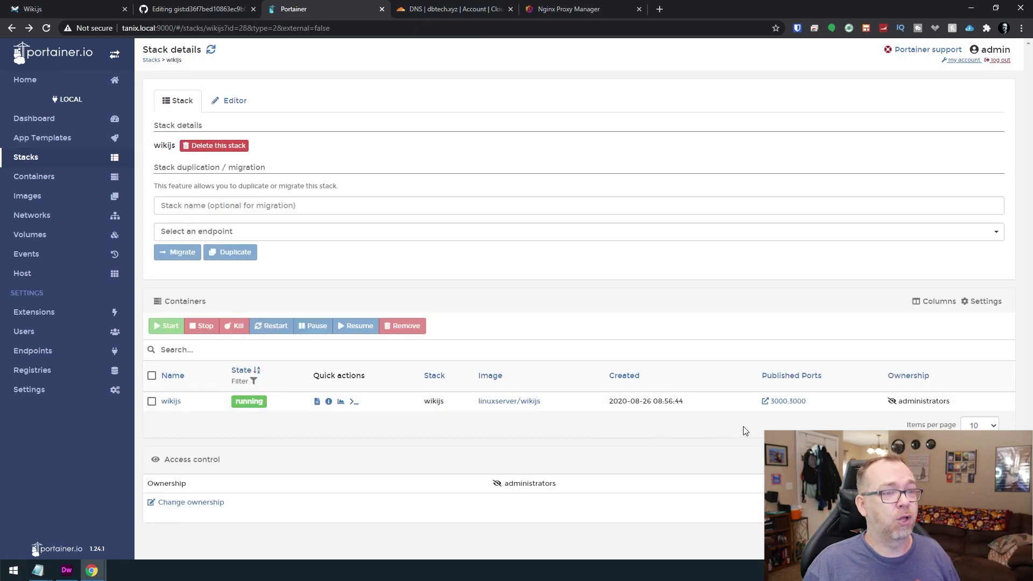
{"action": "left_click", "coordinate": [786, 401]}
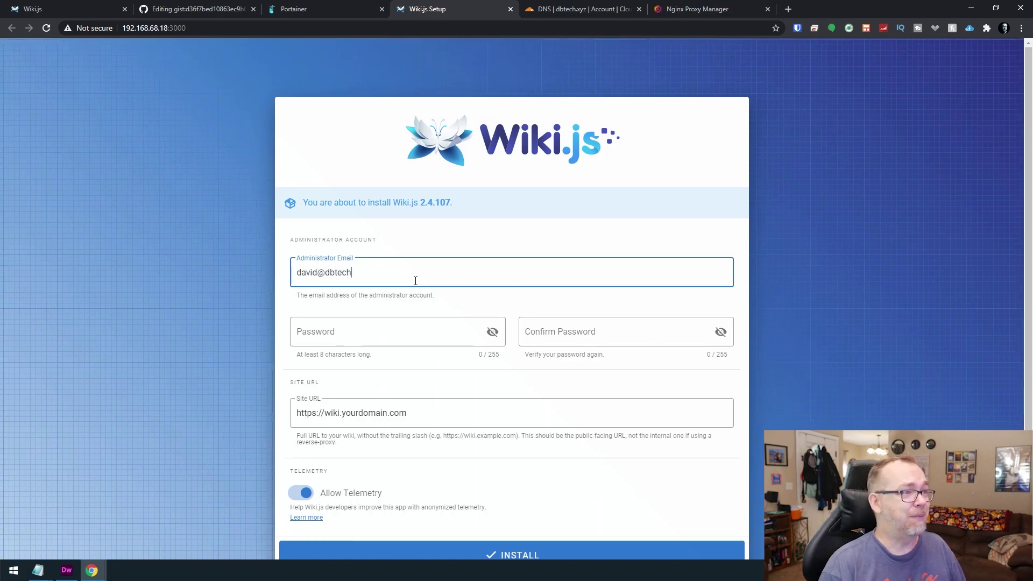
Enter the administrator e-mail, then the password and its confirmation.
{"action": "type", "text": "ream"}
{"action": "type", "text": "ews"}
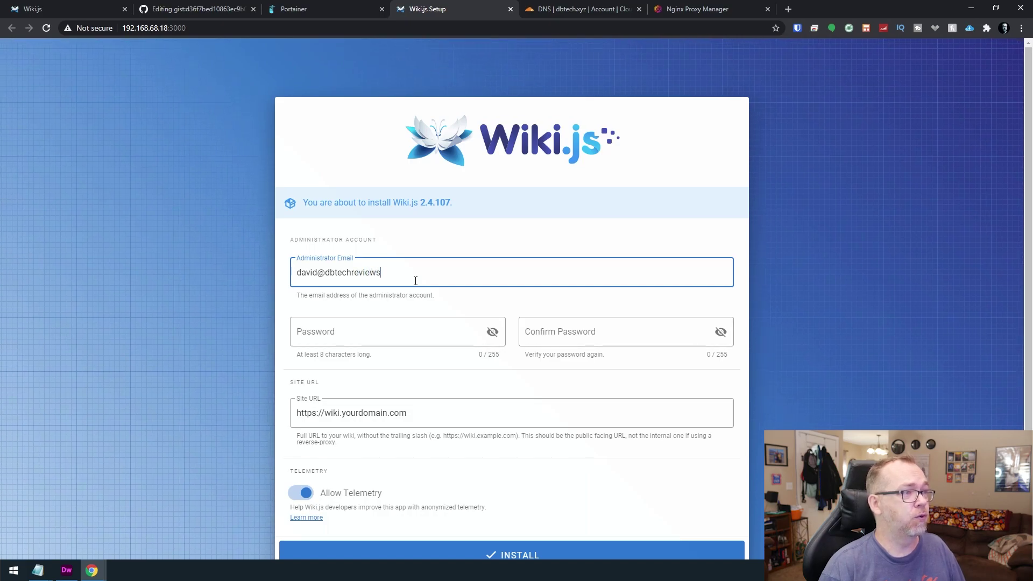
{"action": "type", "text": ".com"}
{"action": "key", "text": "Tab"}
{"action": "type", "text": "p"}
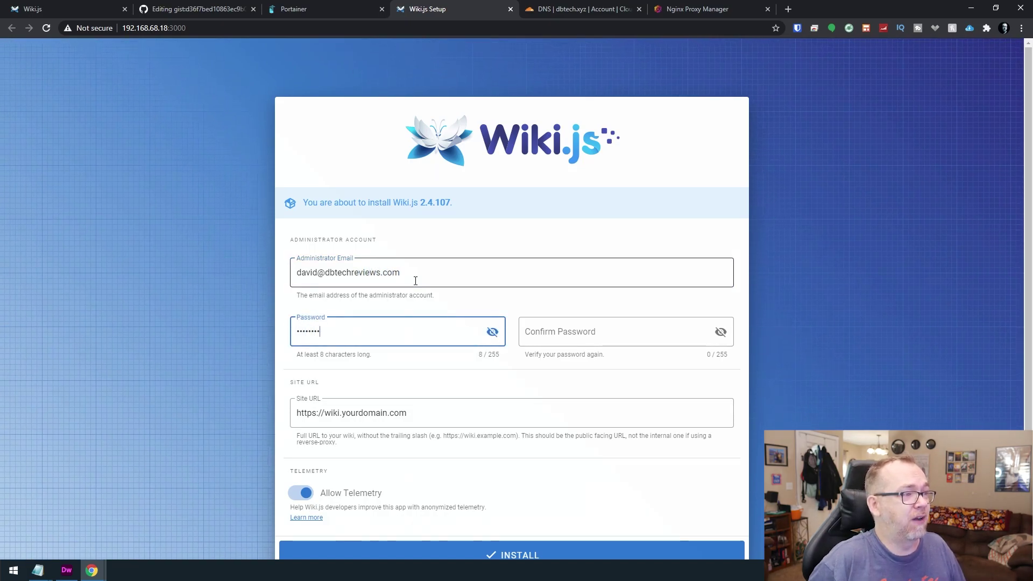
{"action": "key", "text": "Tab"}
{"action": "key", "text": "Tab"}
{"action": "type", "text": "passwo"}
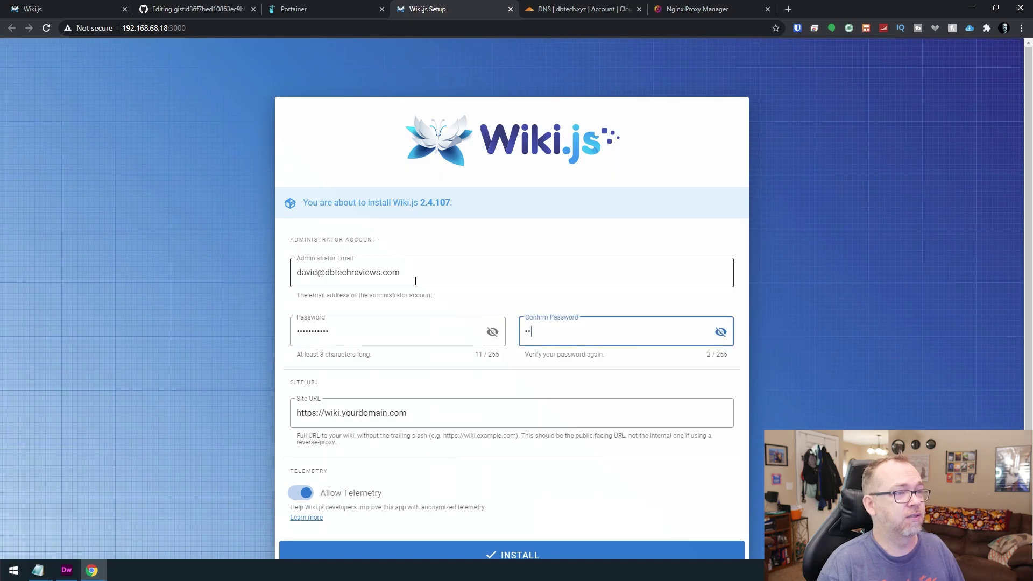
{"action": "type", "text": "rd123"}
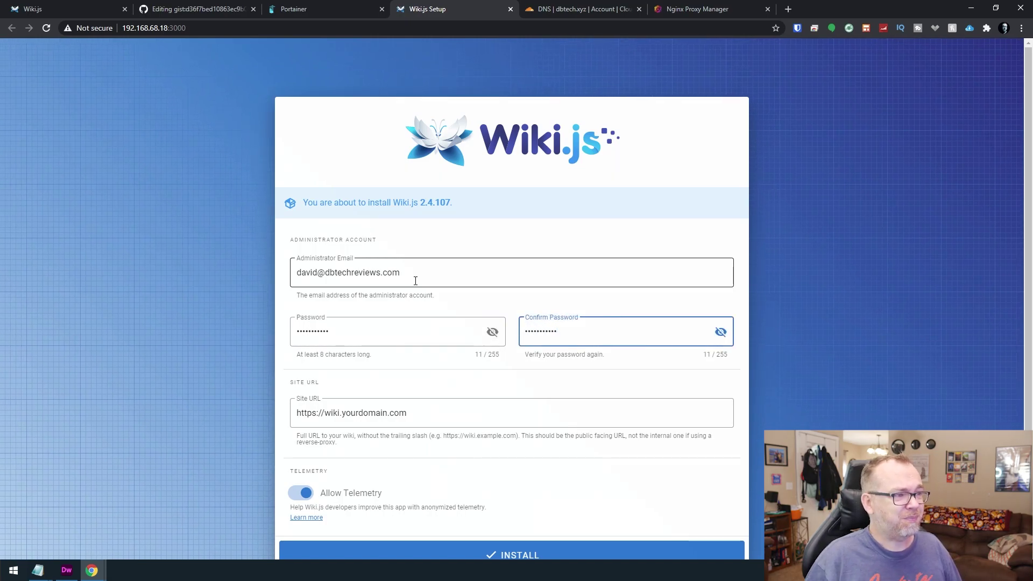
{"action": "double_click", "coordinate": [371, 413]}
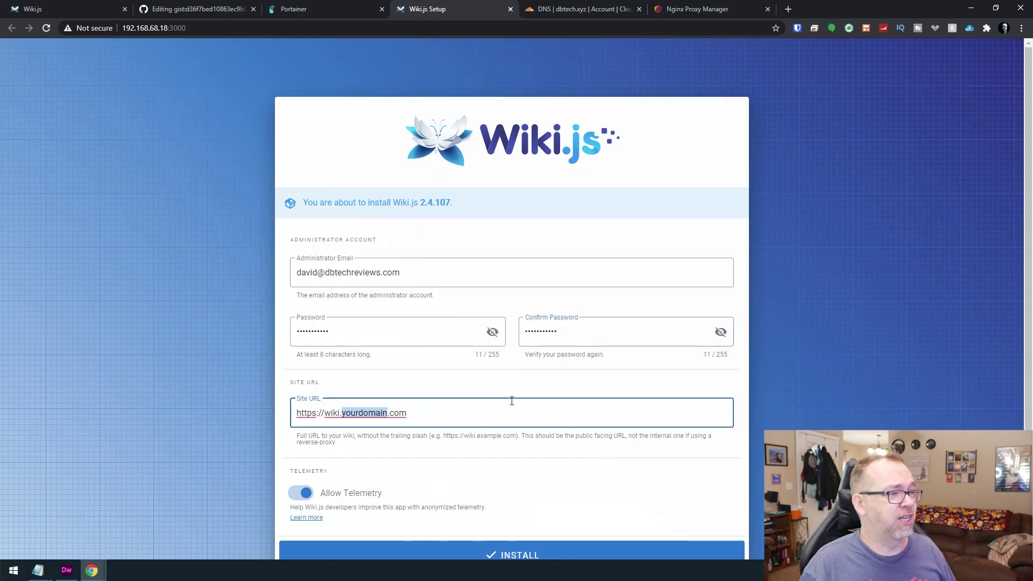
{"action": "key", "text": "shift+End"}
{"action": "type", "text": "dbtec"}
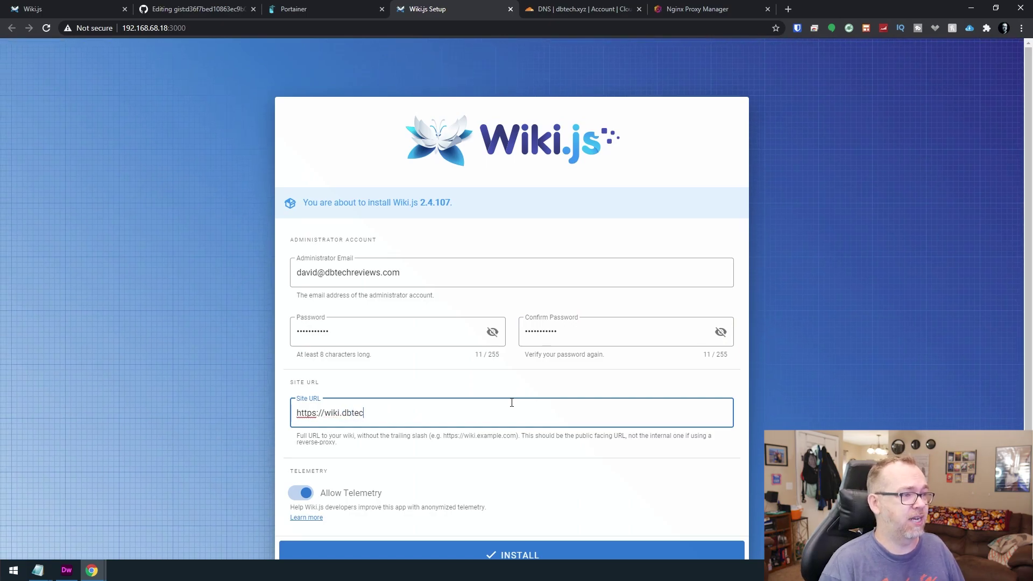
{"action": "type", "text": "h.xyx"}
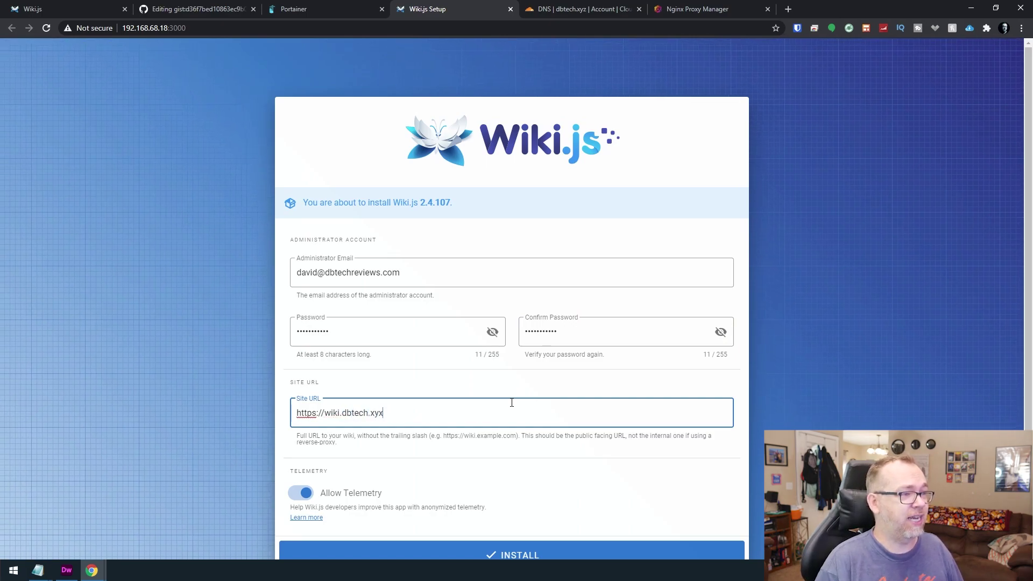
{"action": "key", "text": "BackSpace"}
{"action": "type", "text": "z"}
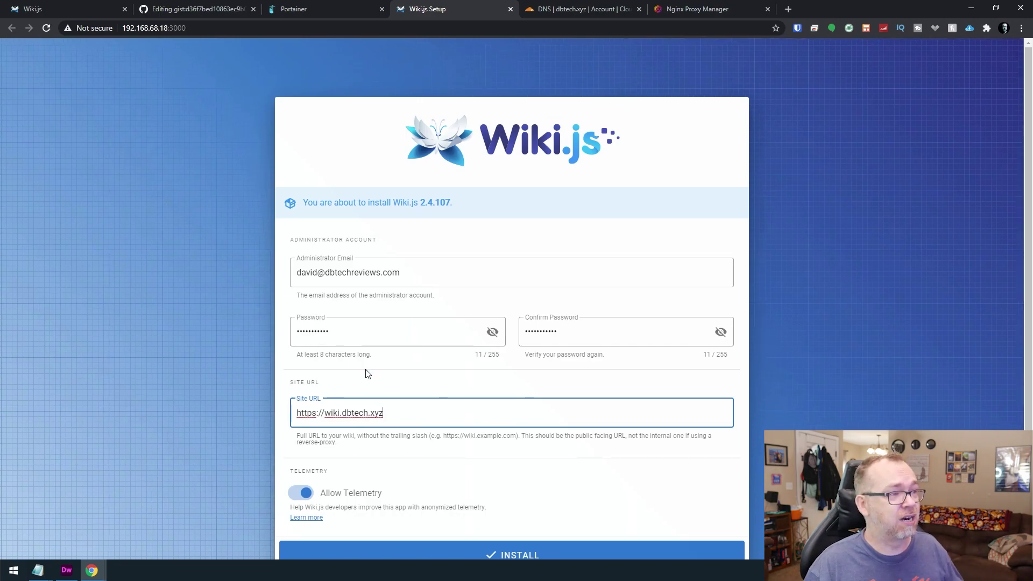
{"action": "scroll", "coordinate": [312, 485], "scroll_direction": "down", "scroll_amount": 1}
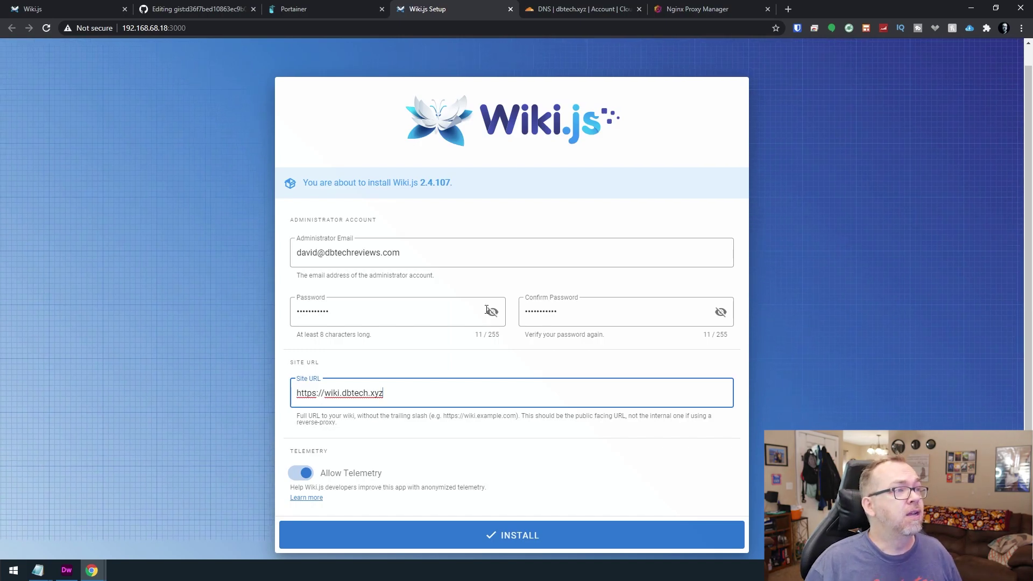
Run the install, note the EACCES permission-denied error on /data/cache, and return to Portainer.
{"action": "left_click", "coordinate": [507, 523]}
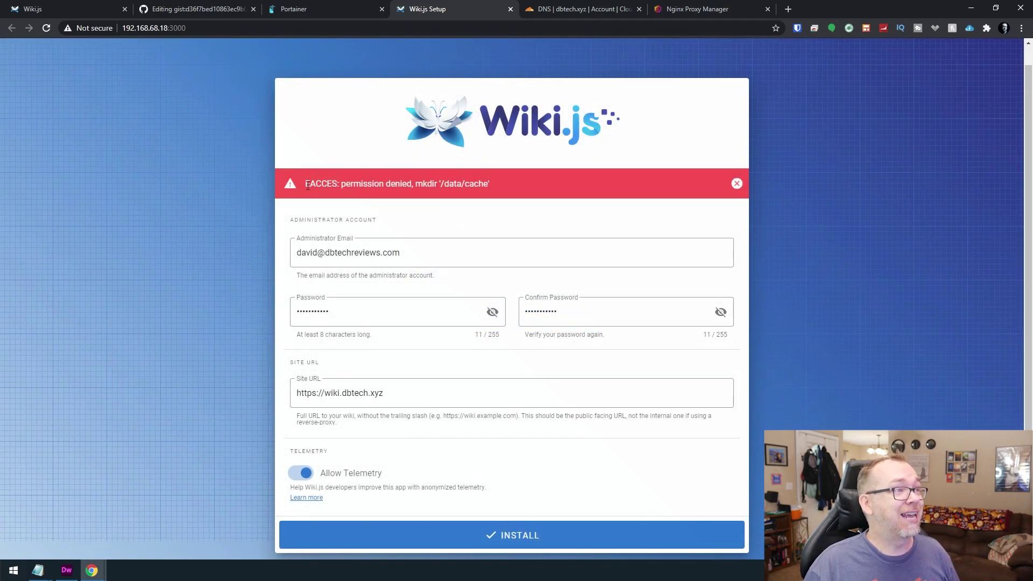
{"action": "left_click_drag", "start_coordinate": [489, 184], "coordinate": [458, 188]}
{"action": "double_click", "coordinate": [457, 188]}
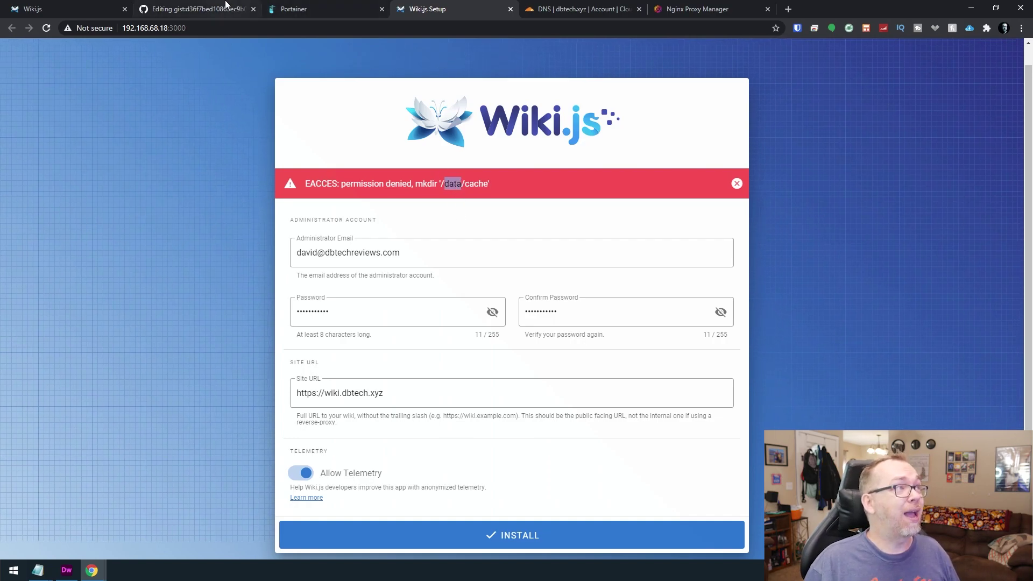
{"action": "left_click", "coordinate": [323, 9]}
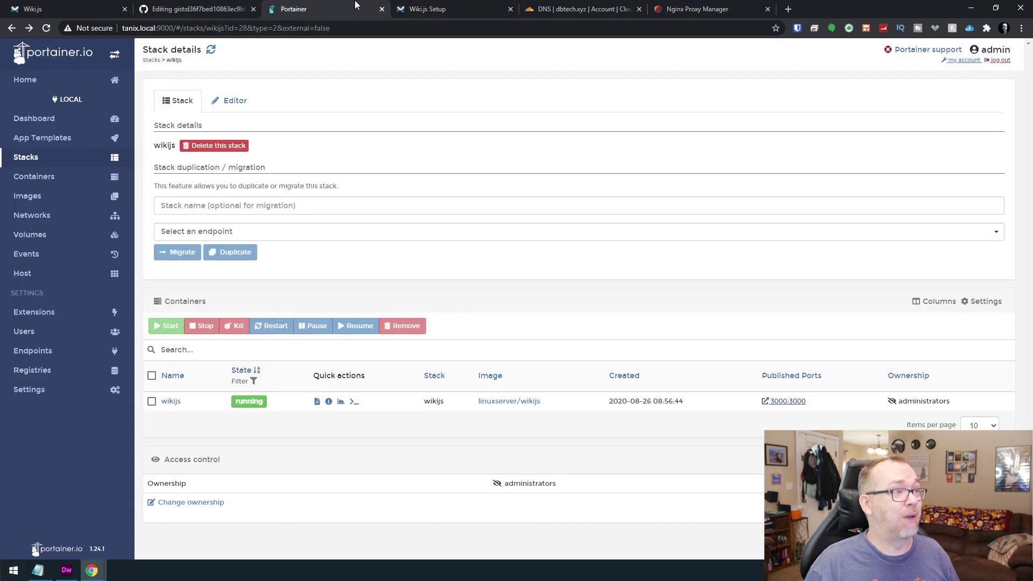
Update the wikijs stack with PUID=0 and PGID=0, then return to the Wiki.js setup page.
{"action": "left_click", "coordinate": [231, 101]}
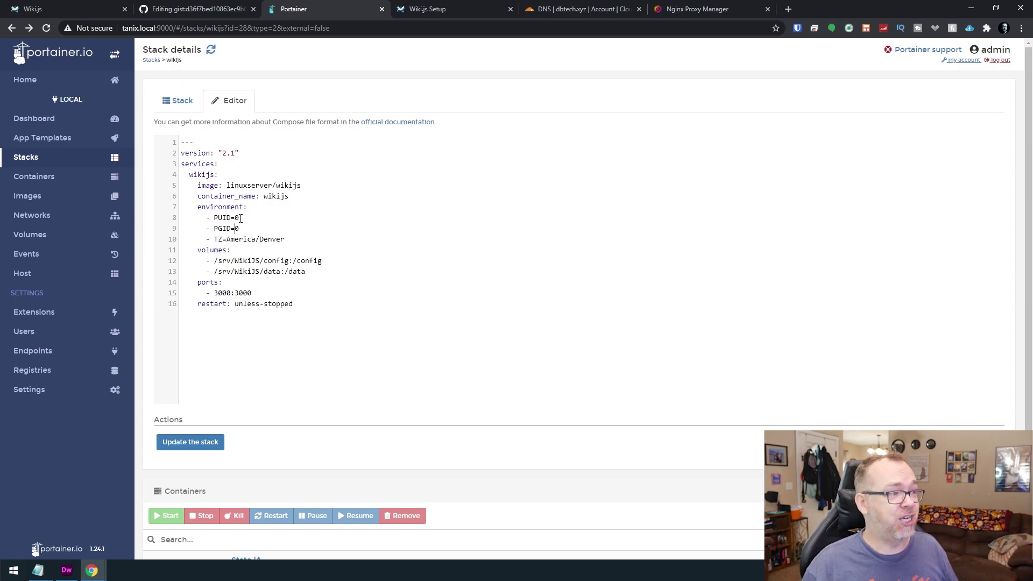
{"action": "left_click", "coordinate": [171, 439]}
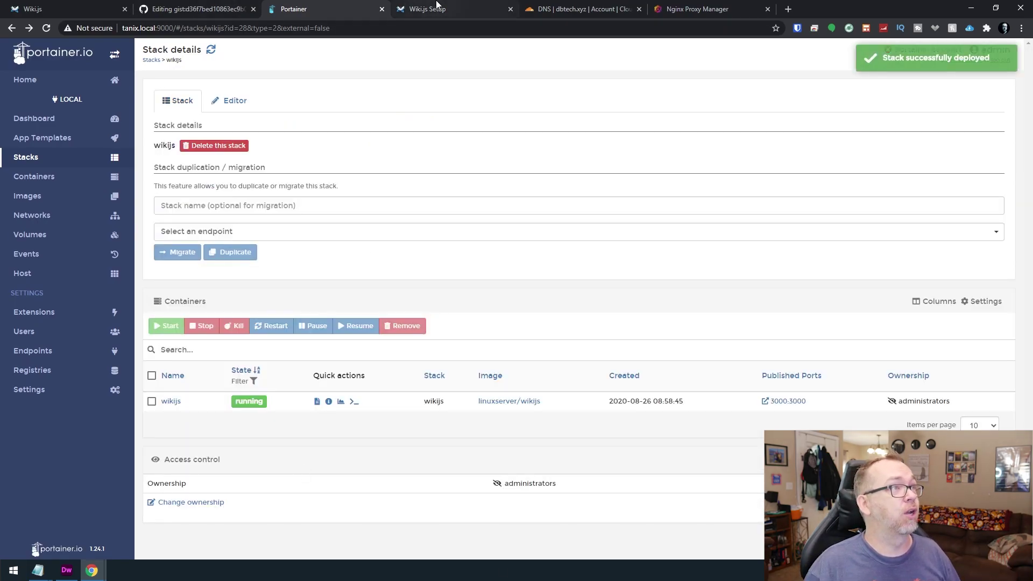
{"action": "left_click", "coordinate": [430, 9]}
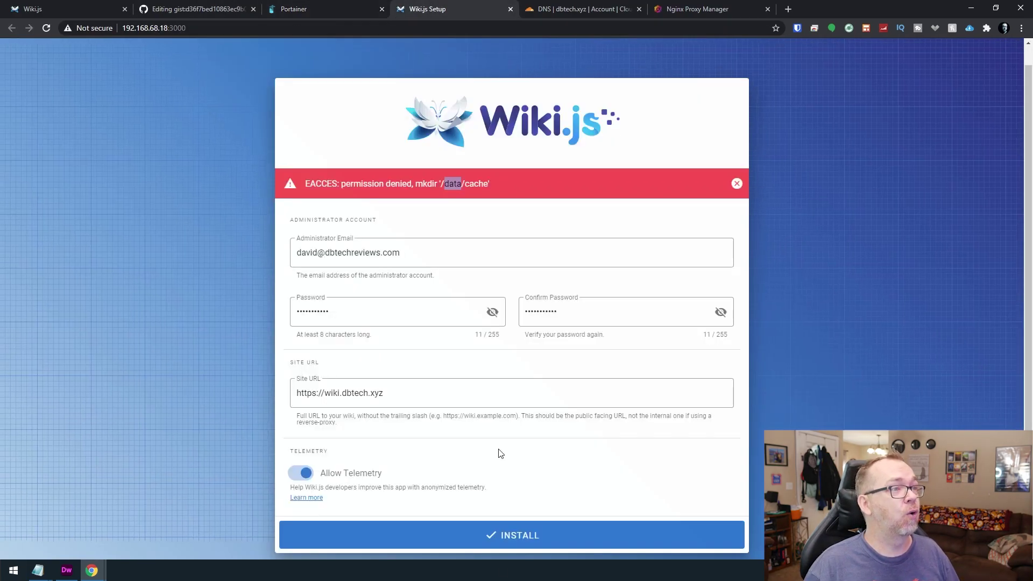
Retry the installation, dismiss the Failed to fetch alert, and reload the setup page.
{"action": "left_click", "coordinate": [520, 535]}
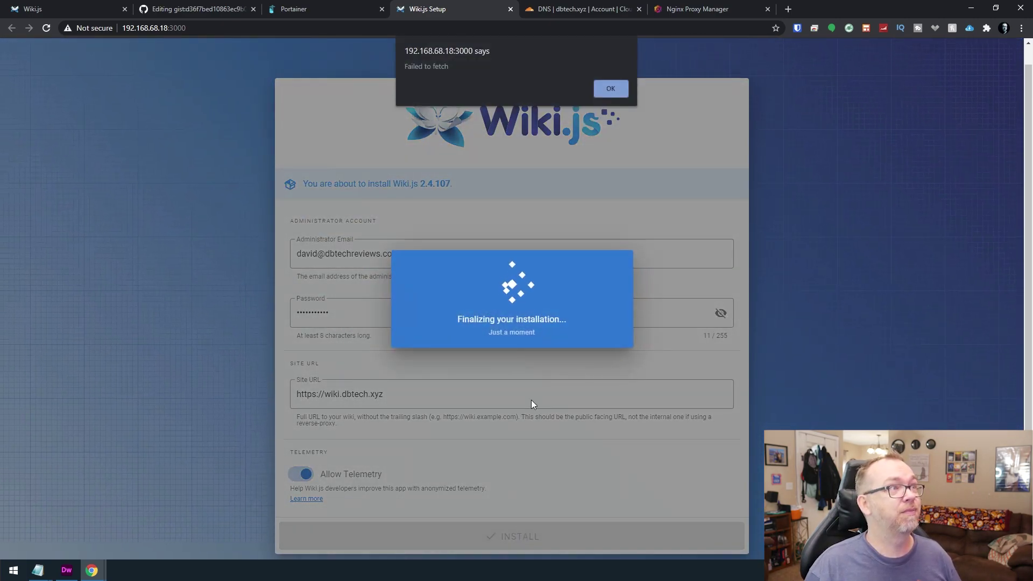
{"action": "left_click", "coordinate": [602, 86]}
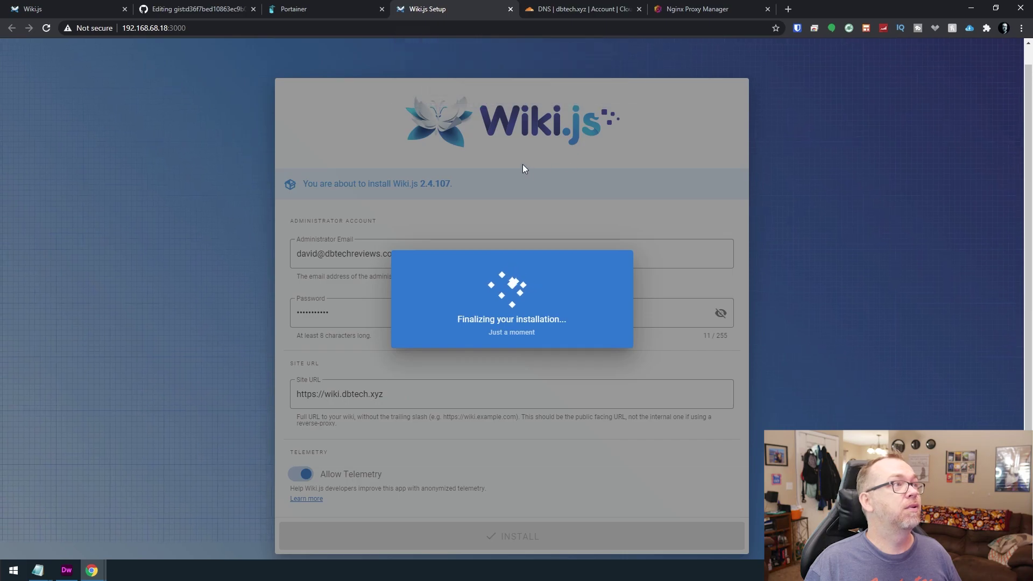
{"action": "key", "text": "F5"}
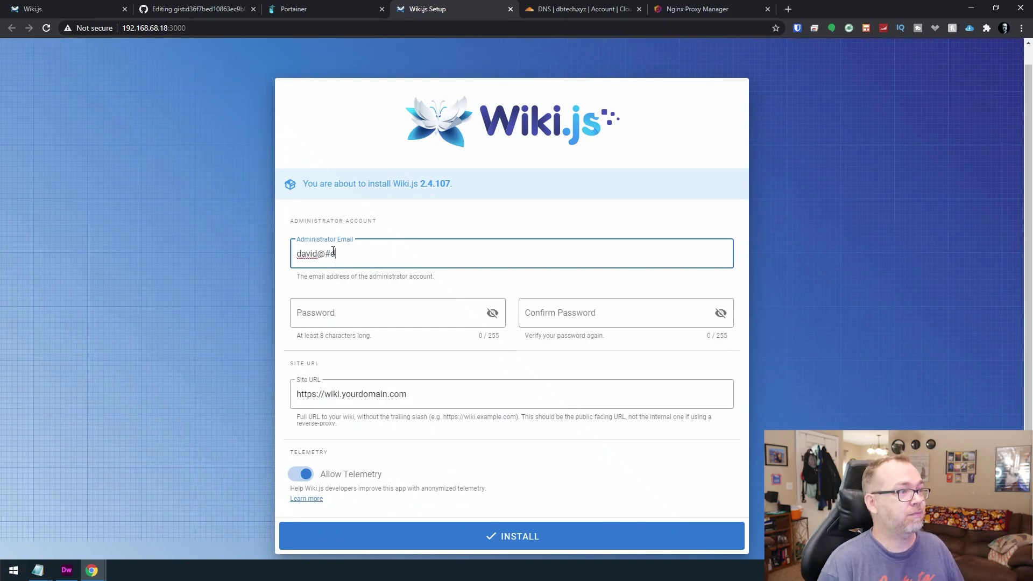
Complete the administrator e-mail and enter the 11-character password and its confirmation.
{"action": "type", "text": "s."}
{"action": "key", "text": "Tab"}
{"action": "type", "text": "••"}
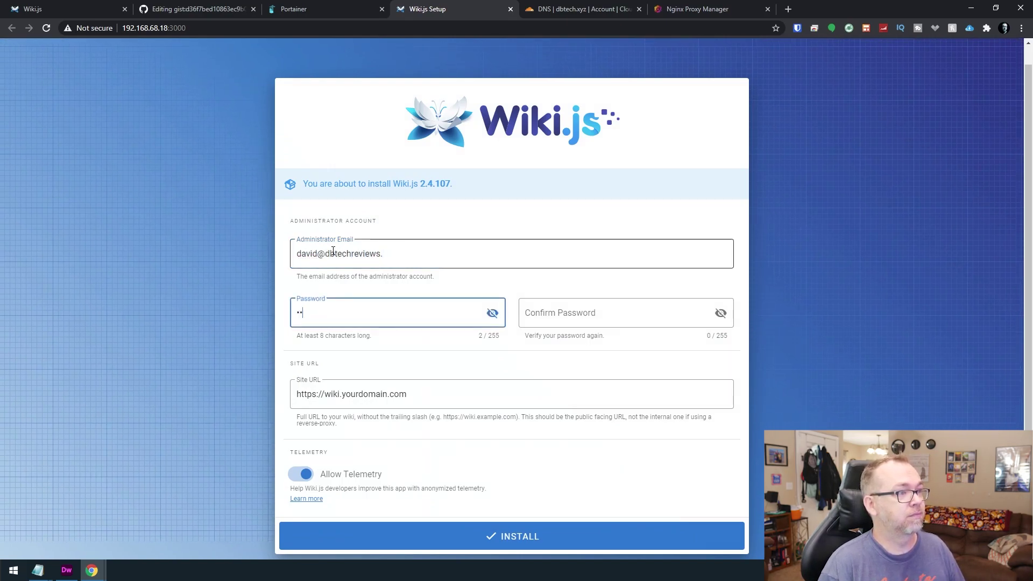
{"action": "key", "text": "shift+Tab"}
{"action": "key", "text": "End"}
{"action": "type", "text": "com"}
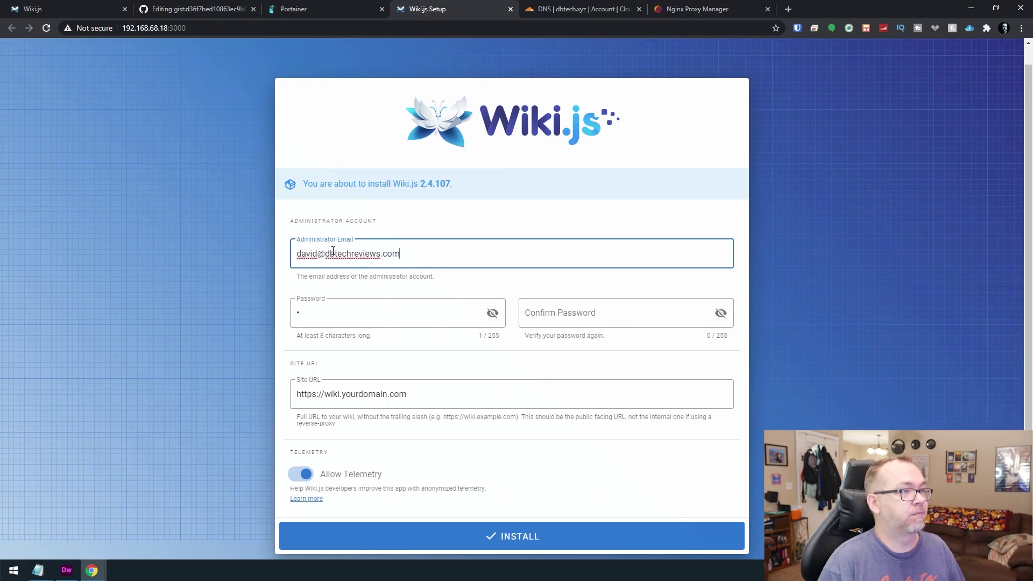
{"action": "key", "text": "Tab"}
{"action": "type", "text": "•••••••••••"}
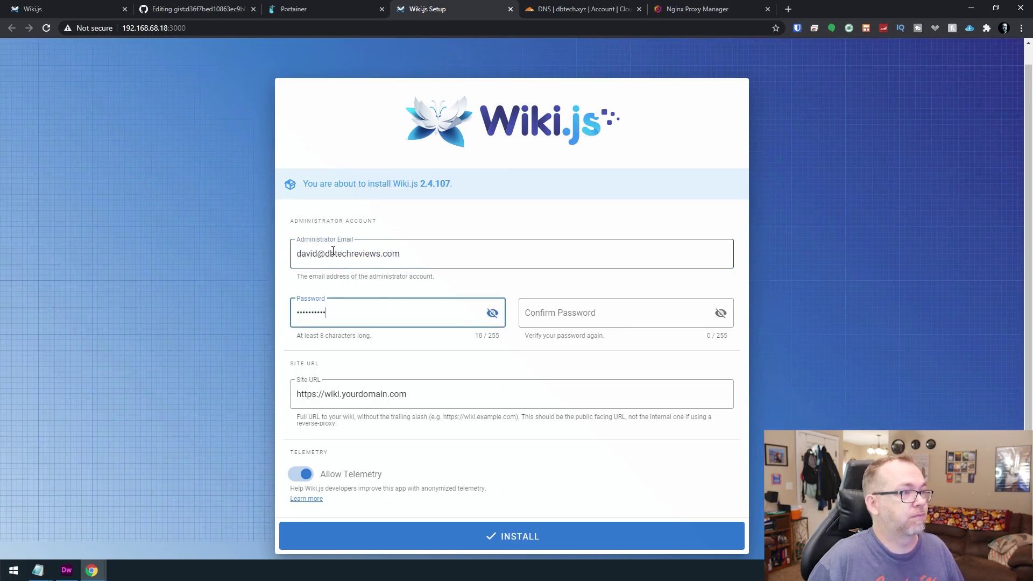
{"action": "key", "text": "Tab"}
{"action": "type", "text": "••••••"}
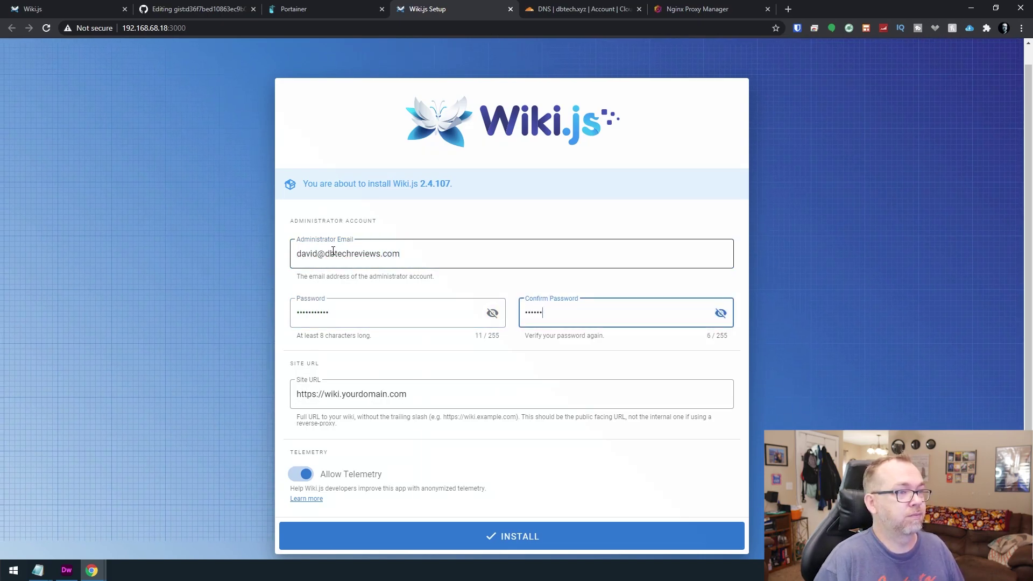
{"action": "type", "text": "•••••"}
{"action": "key", "text": "Tab"}
Change the site URL domain to dbtech.xyz and start the installation.
{"action": "key", "text": "End"}
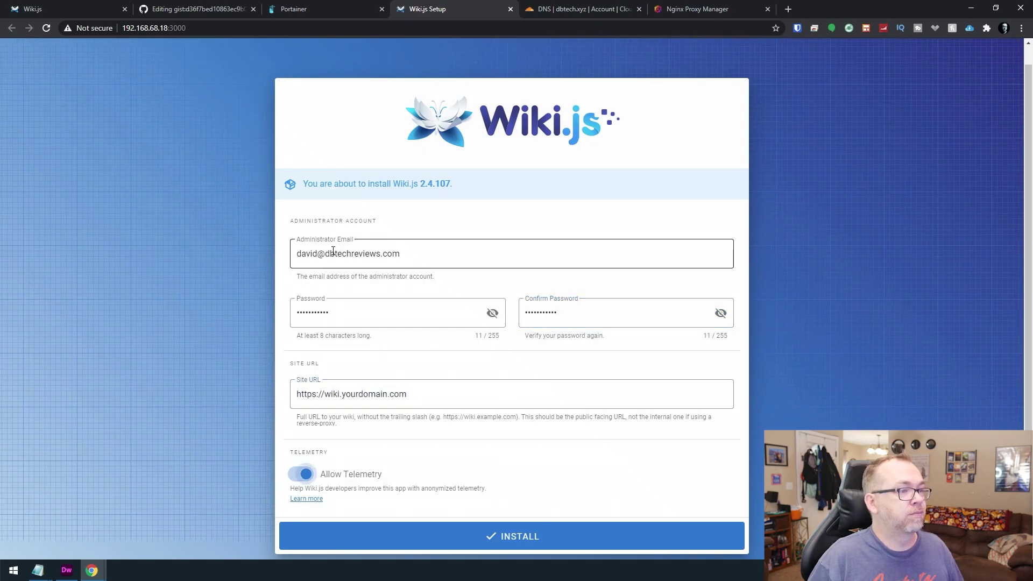
{"action": "key", "text": "ctrl+shift+Left"}
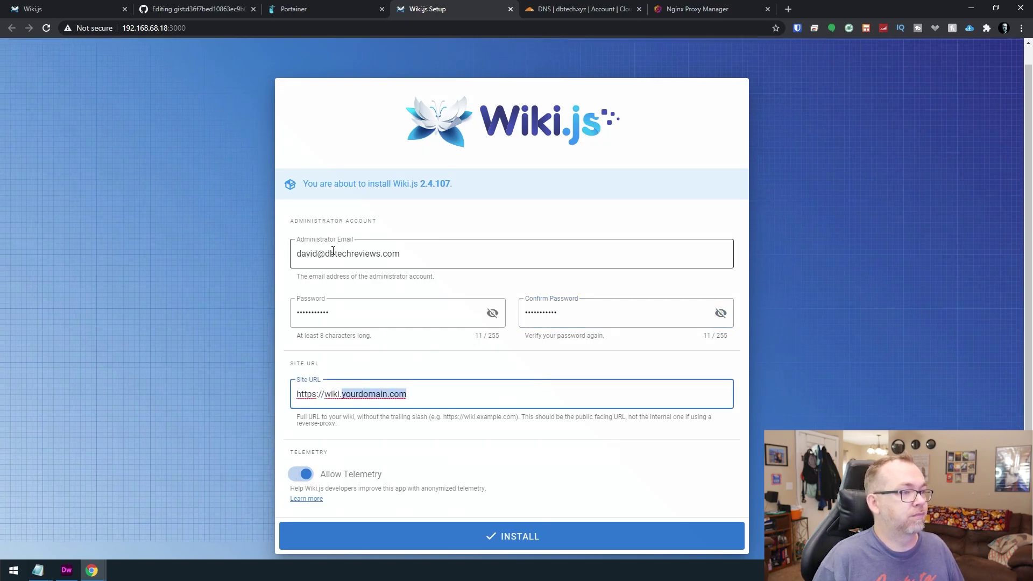
{"action": "type", "text": "dbtech.xyz"}
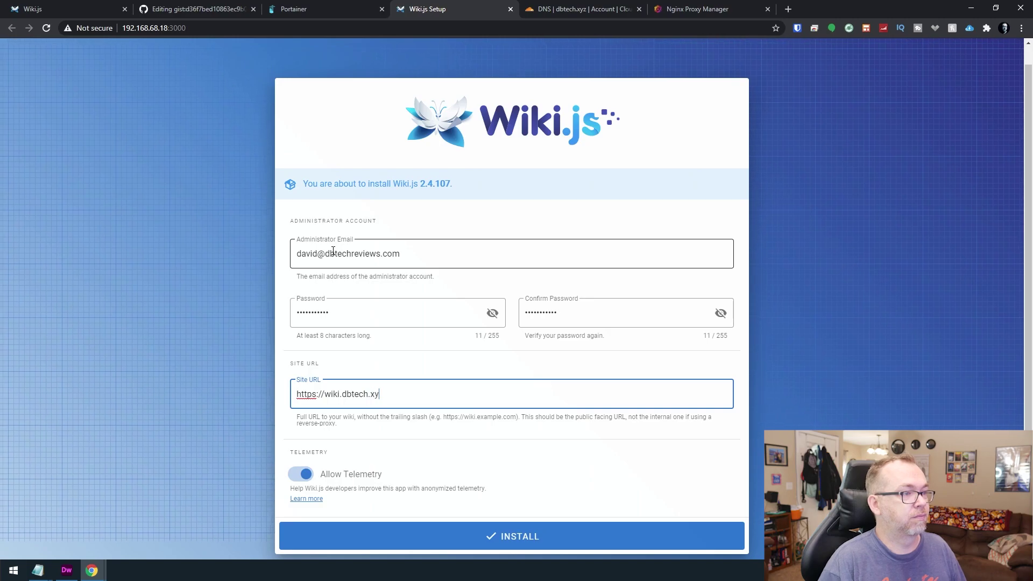
{"action": "left_click", "coordinate": [496, 538]}
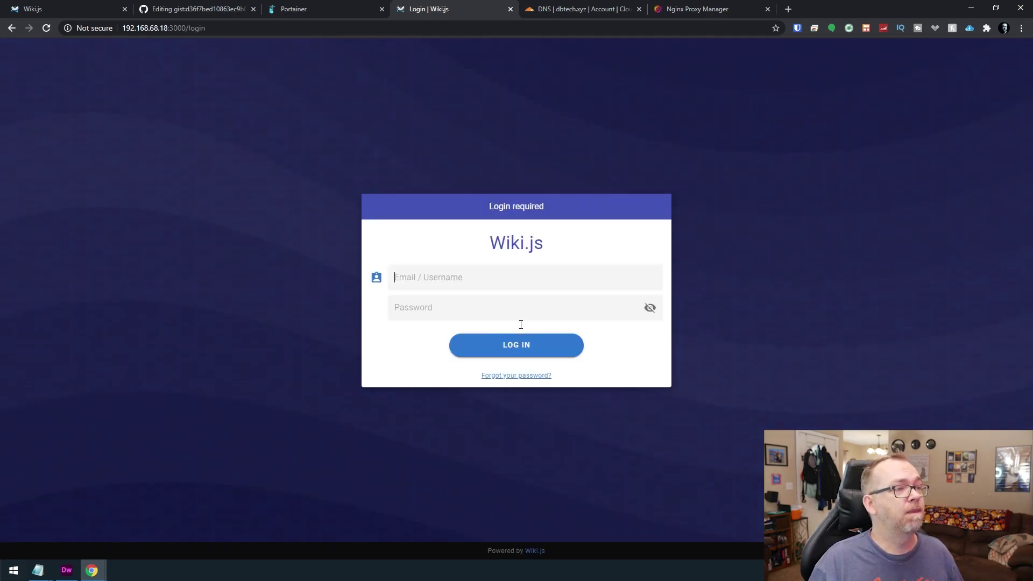
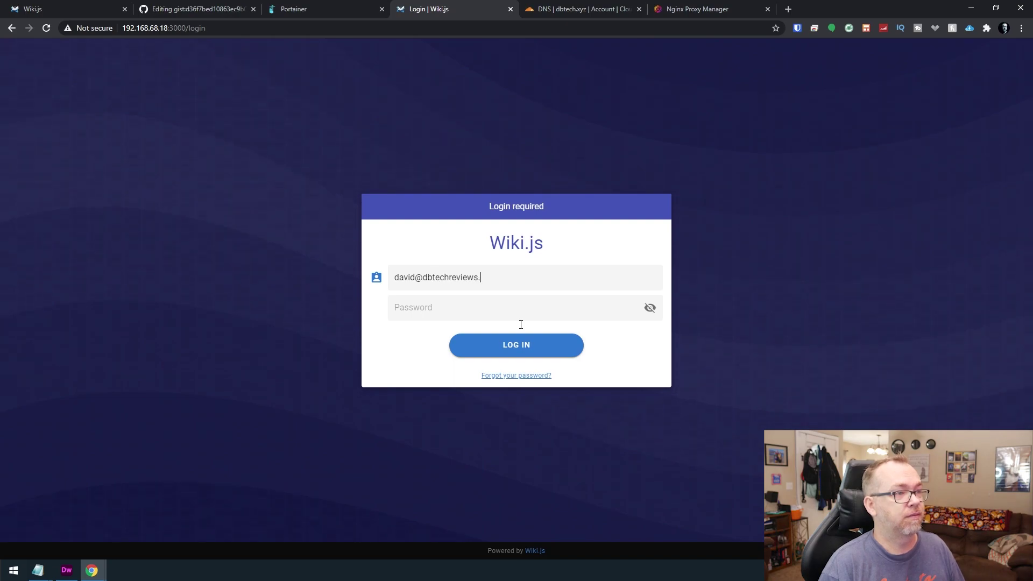
Log in with the administrator e-mail and password, then choose CREATE HOME PAGE.
{"action": "type", "text": "••"}
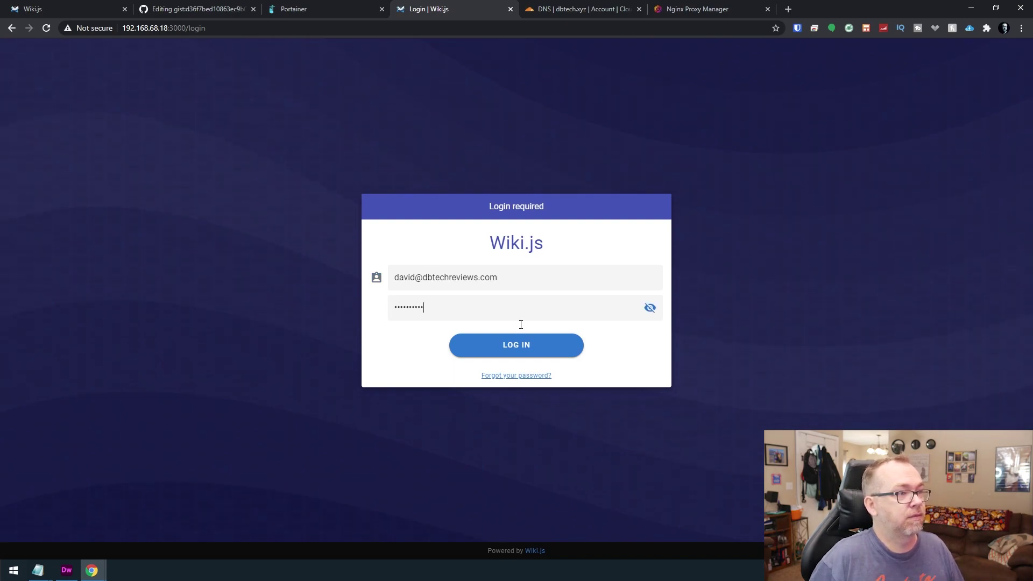
{"action": "key", "text": "Return"}
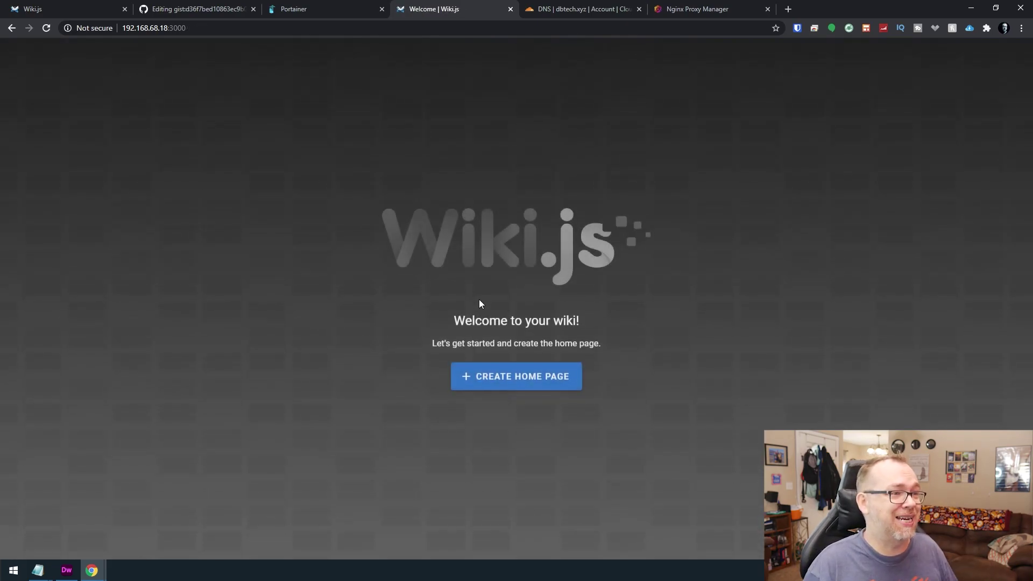
{"action": "left_click", "coordinate": [521, 389]}
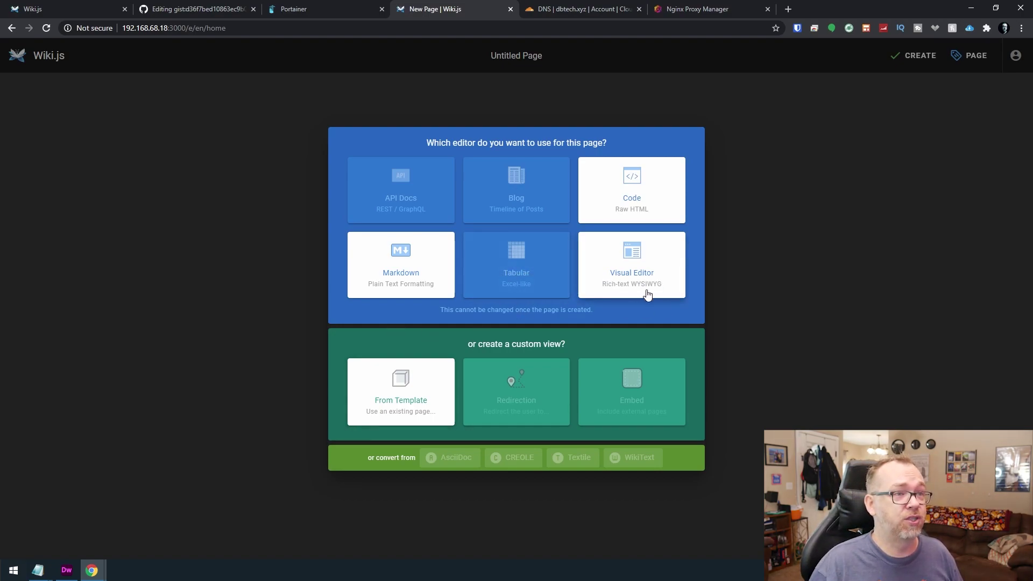
Pick the Visual Editor and enter title 'DB Tech Wiki Home Page' and description 'This is the home page'.
{"action": "left_click", "coordinate": [635, 253]}
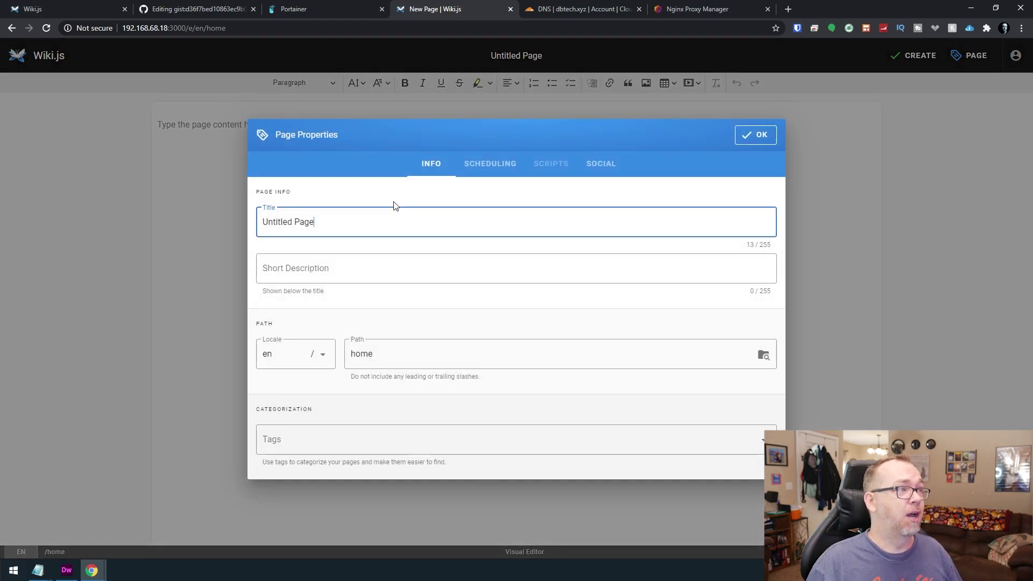
{"action": "key", "text": "ctrl+a"}
{"action": "type", "text": "DB T"}
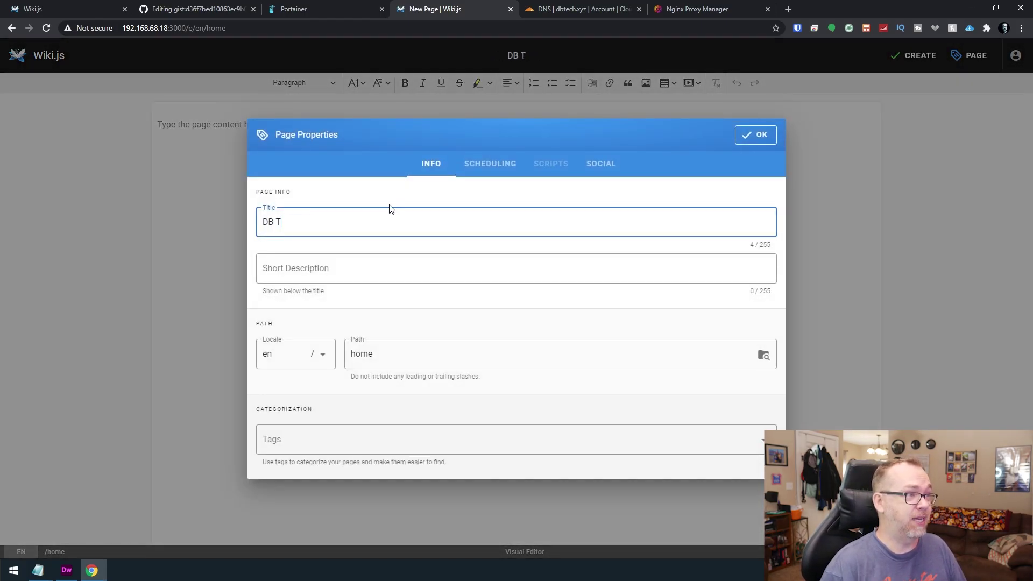
{"action": "type", "text": "ech Wiki Home "}
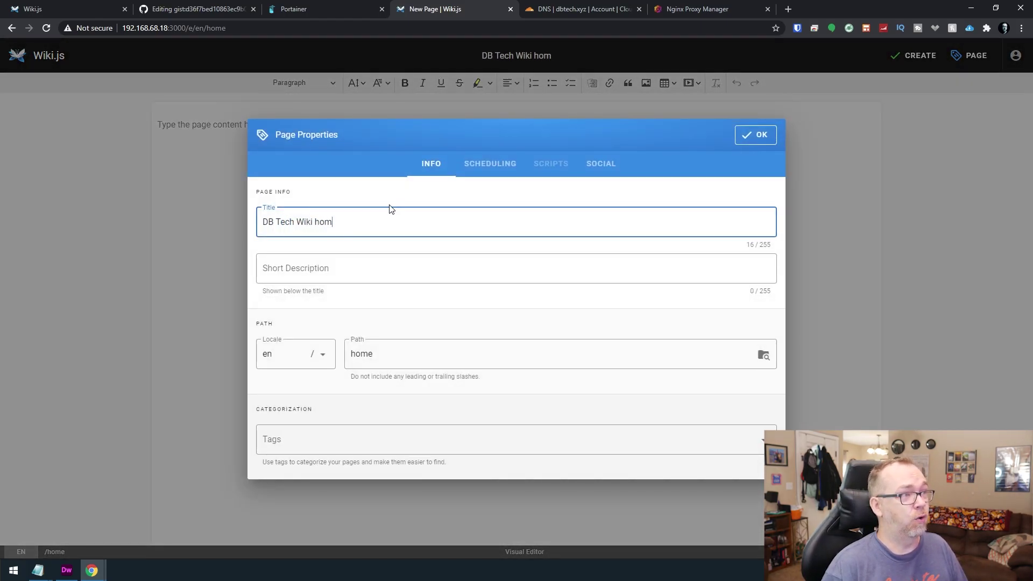
{"action": "type", "text": "Page"}
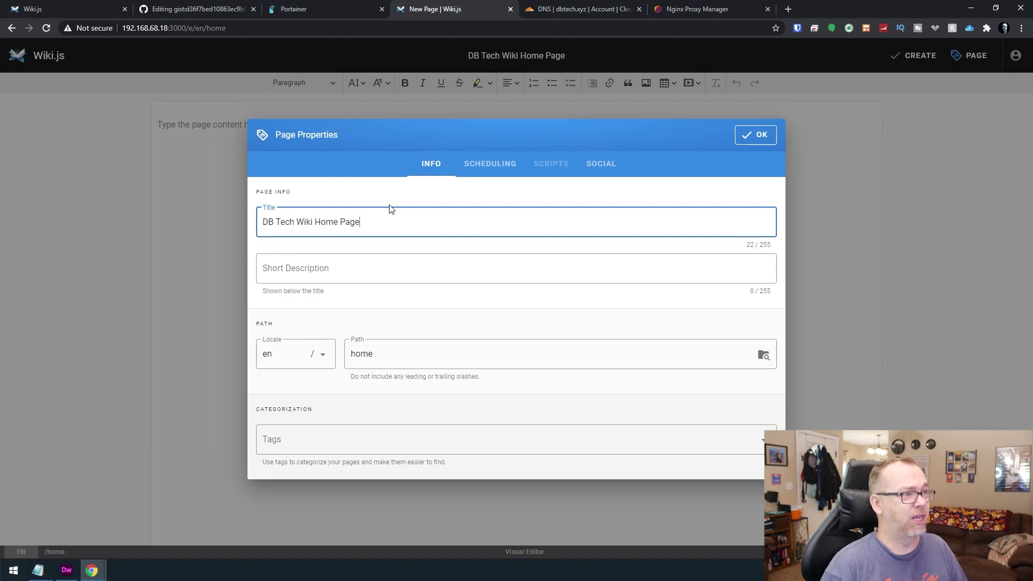
{"action": "key", "text": "Tab"}
{"action": "type", "text": "T"}
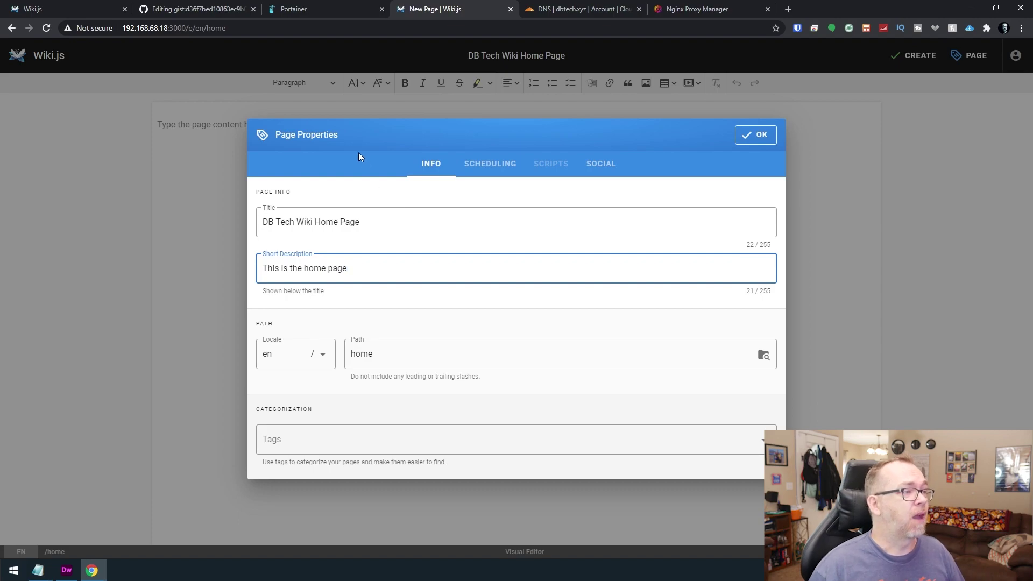
Review the locale, path, tags, scheduling and social properties, then confirm the page properties.
{"action": "left_click", "coordinate": [276, 357]}
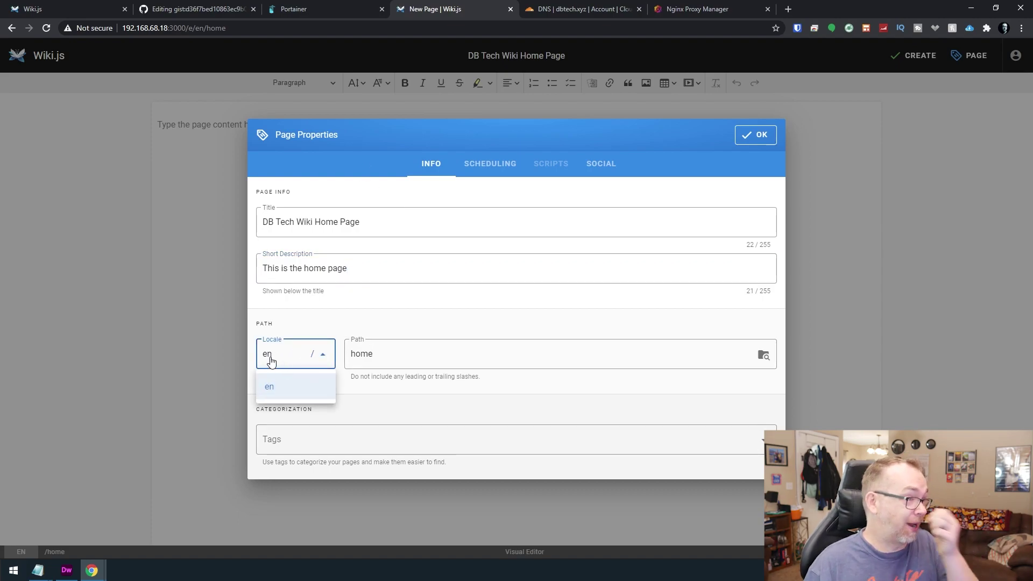
{"action": "double_click", "coordinate": [362, 356]}
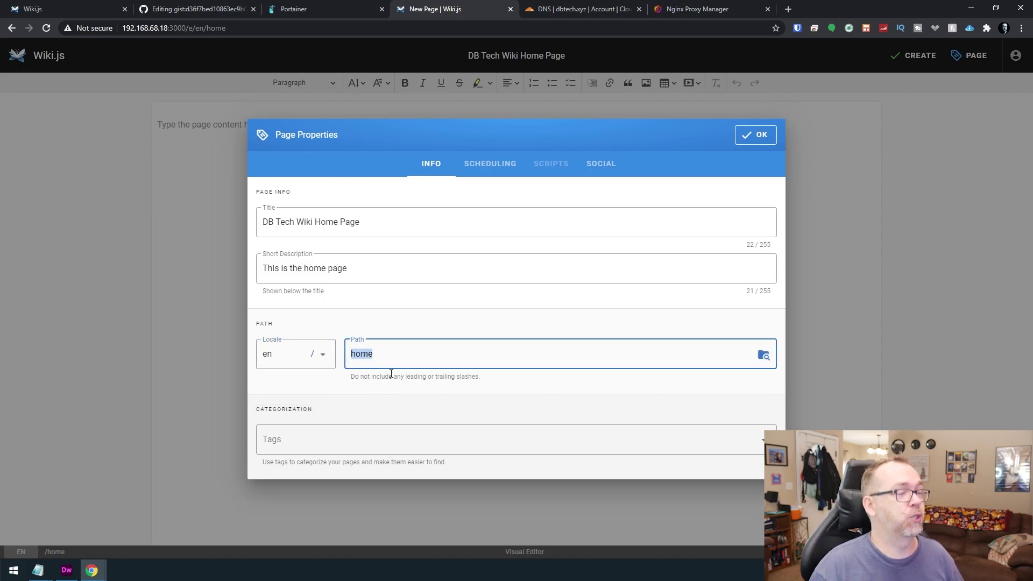
{"action": "left_click", "coordinate": [365, 429]}
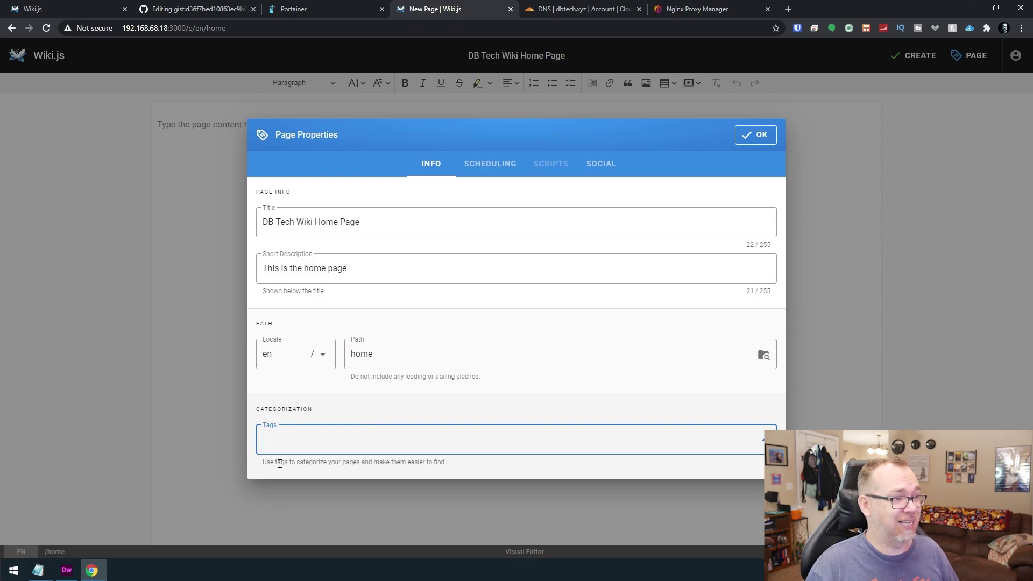
{"action": "left_click_drag", "start_coordinate": [304, 463], "coordinate": [431, 462]}
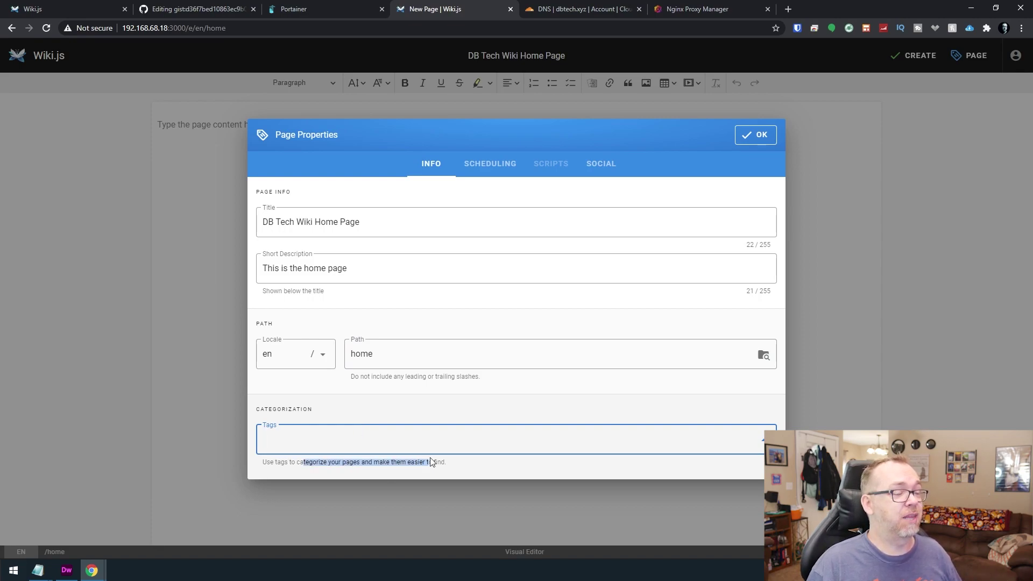
{"action": "left_click", "coordinate": [503, 174]}
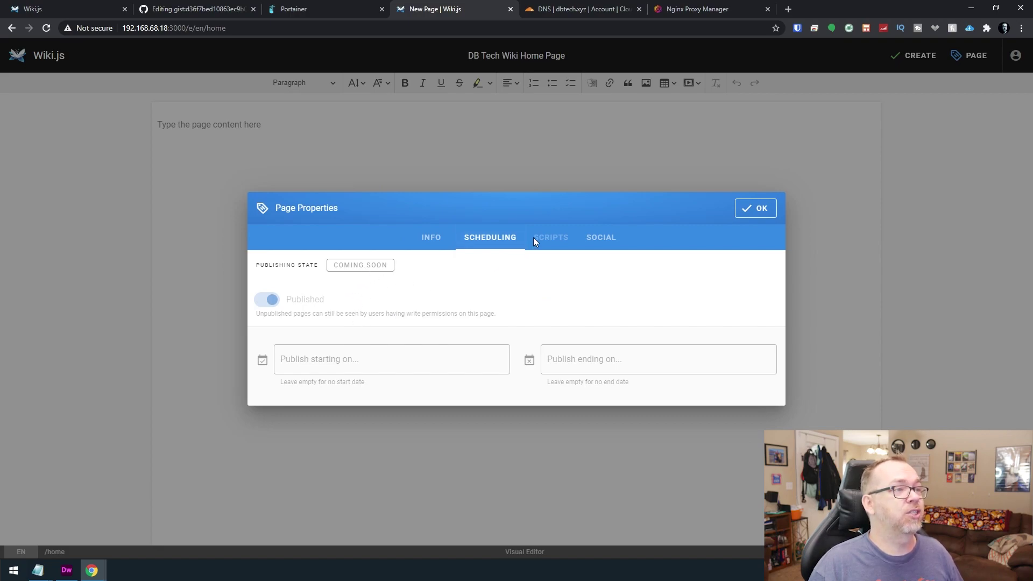
{"action": "left_click", "coordinate": [597, 239]}
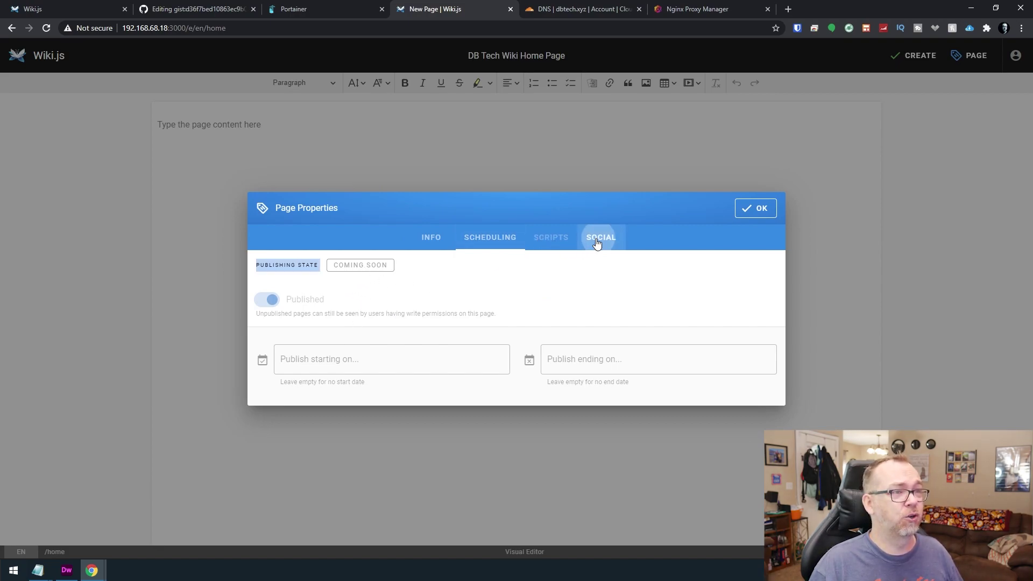
{"action": "left_click", "coordinate": [435, 226]}
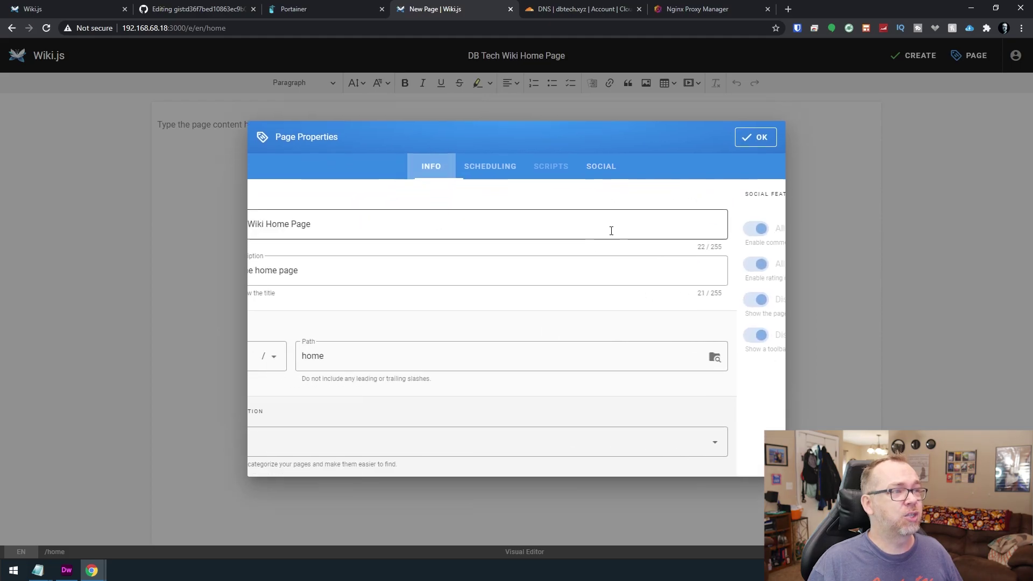
{"action": "left_click", "coordinate": [750, 145]}
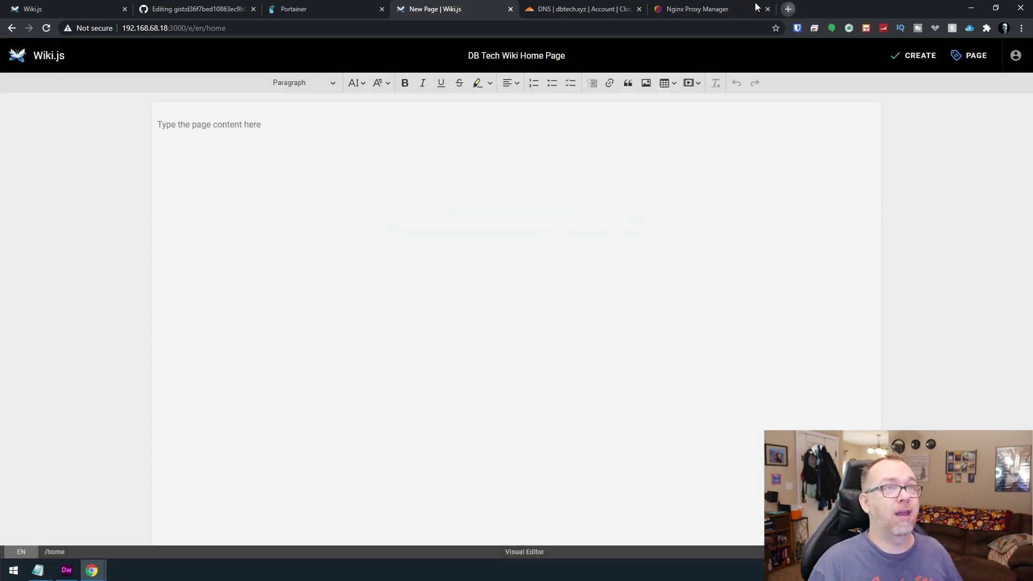
Open lipsum.com in a new tab and select its first four Lorem Ipsum paragraphs.
{"action": "key", "text": "ctrl+t"}
{"action": "type", "text": "lip"}
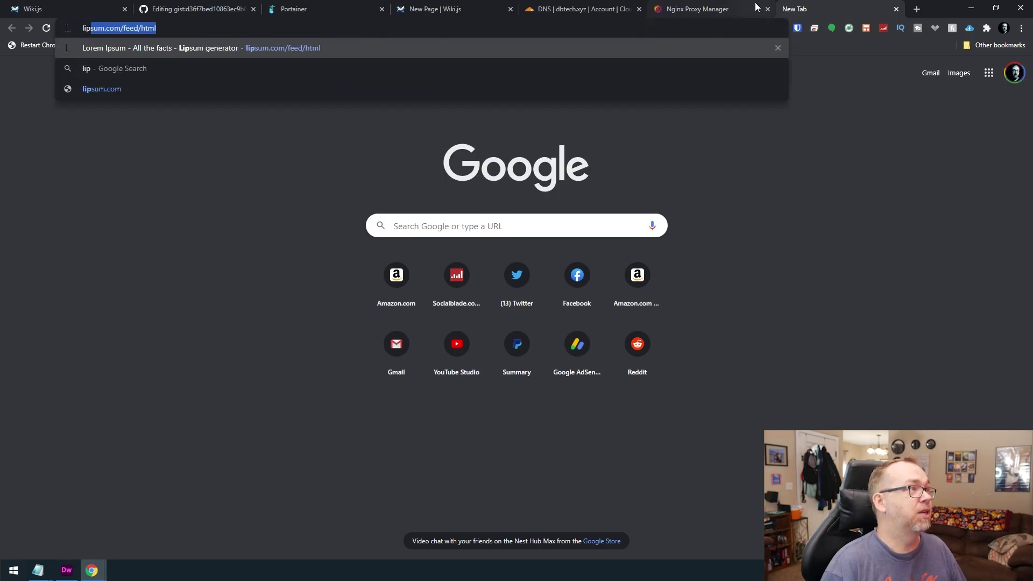
{"action": "key", "text": "Return"}
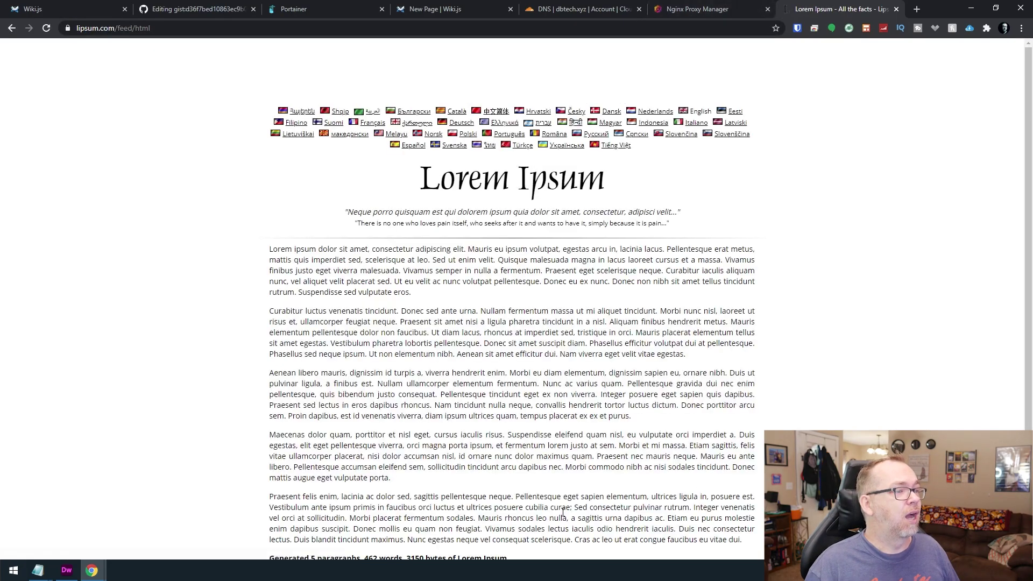
{"action": "left_click_drag", "start_coordinate": [410, 485], "coordinate": [281, 253]}
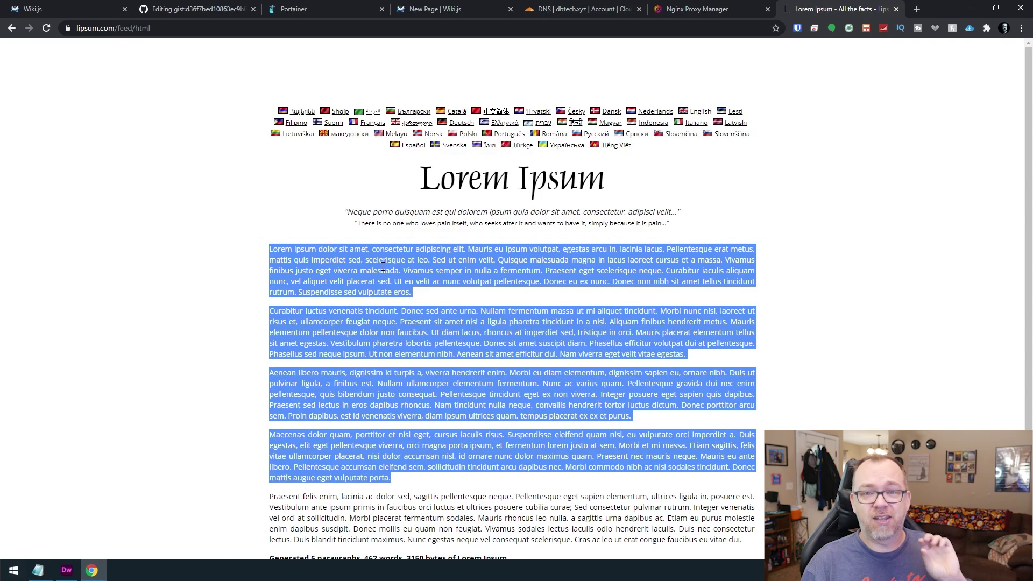
Paste the copied placeholder paragraphs into the Wiki.js home page editor.
{"action": "left_click", "coordinate": [711, 9]}
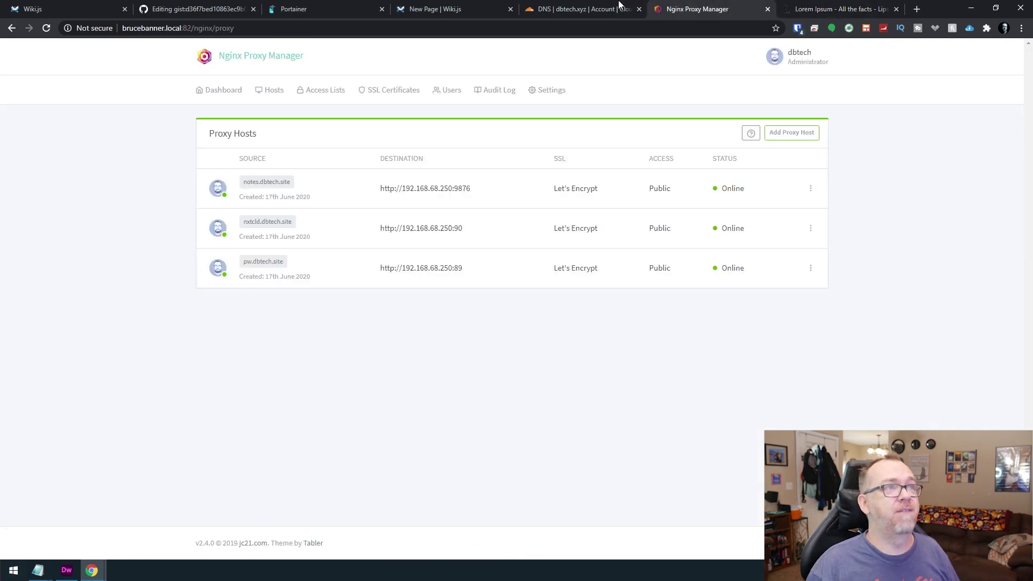
{"action": "left_click", "coordinate": [441, 9]}
{"action": "key", "text": "ctrl+v"}
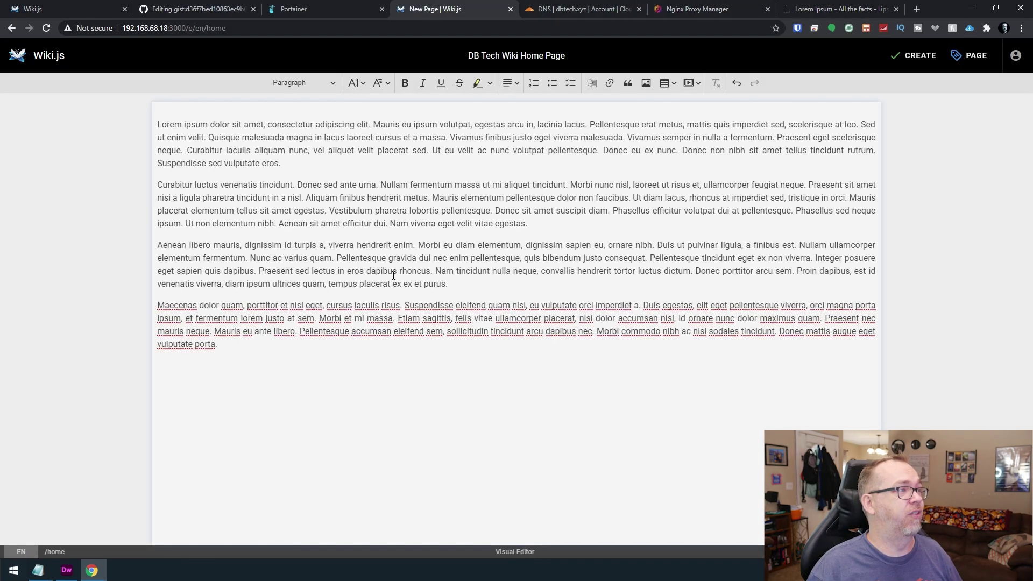
Split the paragraph after 'enim.' and make the 'Aenean libero mauris…' line a block quote.
{"action": "left_click", "coordinate": [410, 245]}
{"action": "key", "text": "shift+Home"}
{"action": "left_click", "coordinate": [409, 245]}
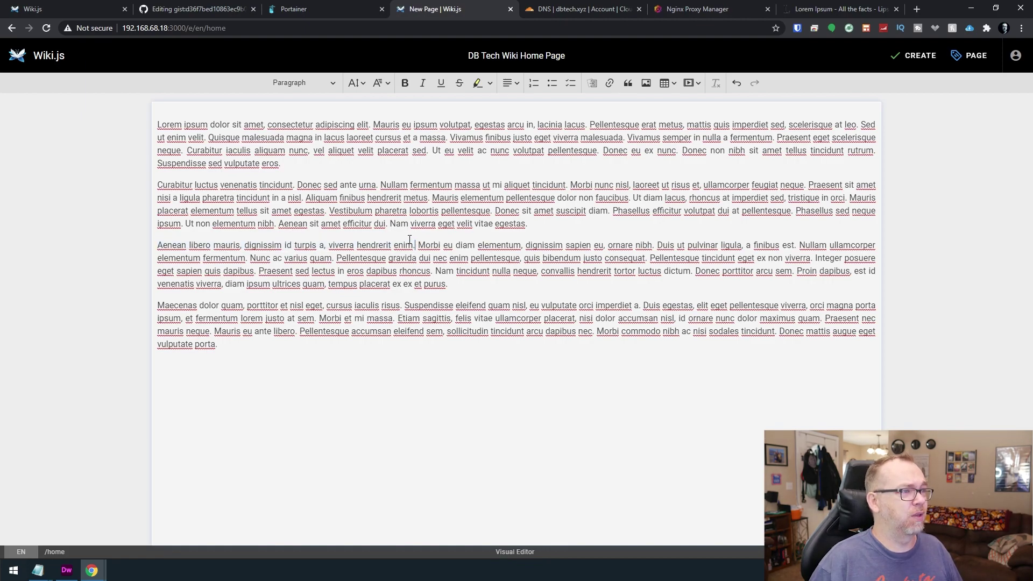
{"action": "key", "text": "Return"}
{"action": "left_click", "coordinate": [410, 245]}
{"action": "key", "text": "shift+Home"}
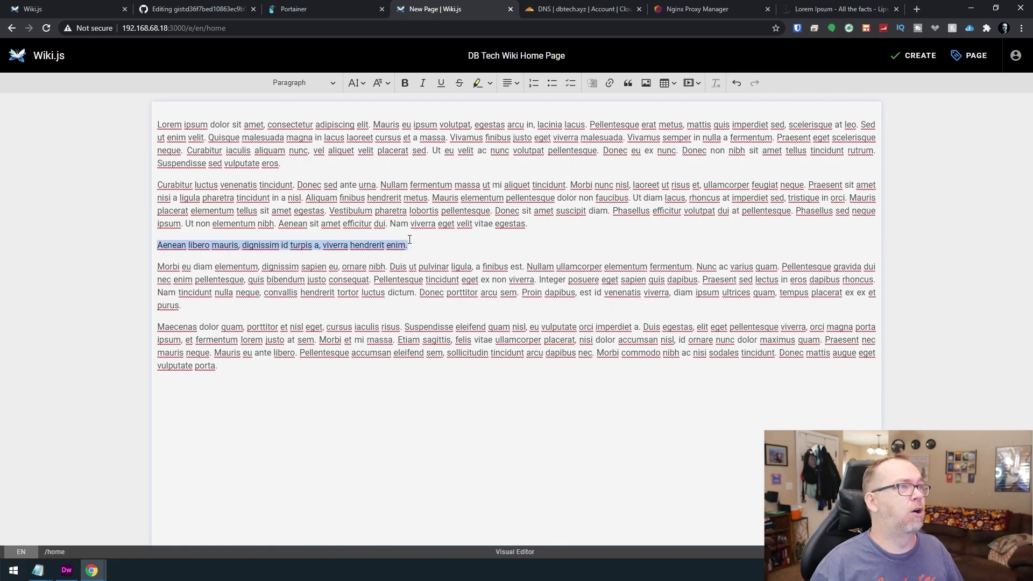
{"action": "left_click", "coordinate": [625, 84]}
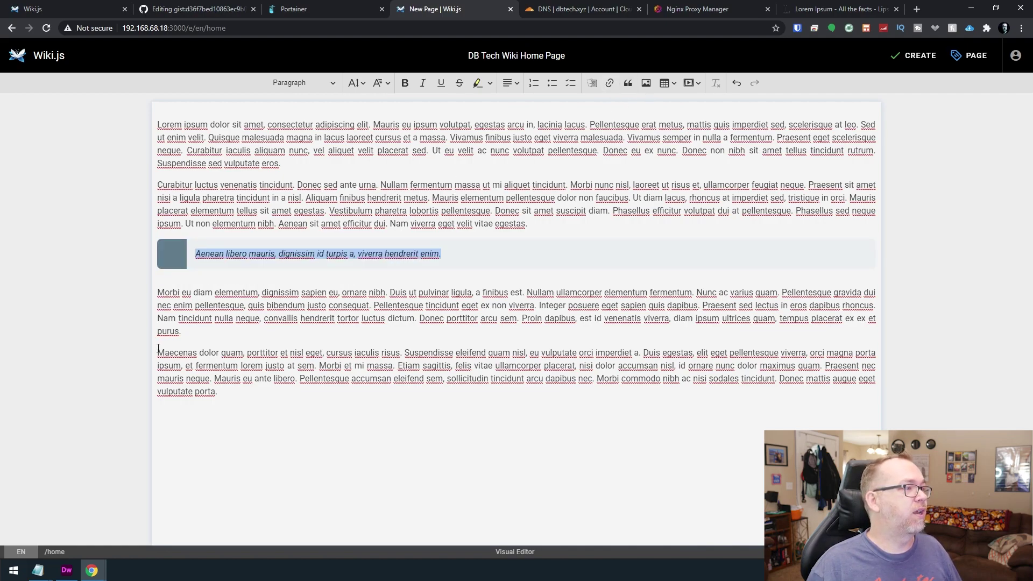
{"action": "left_click", "coordinate": [156, 290]}
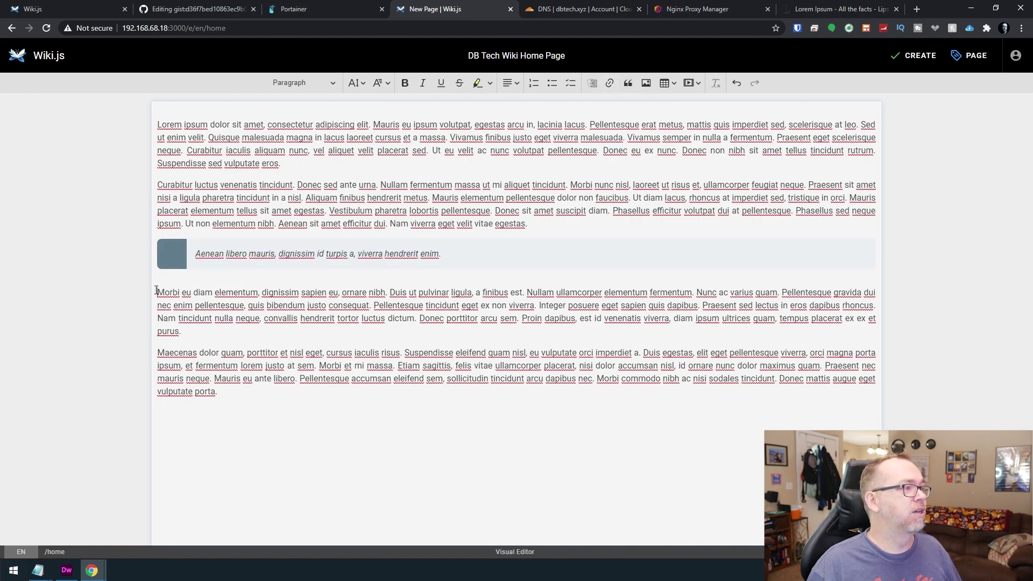
Upload new256.jpg through the Insert Image assets dialog.
{"action": "left_click", "coordinate": [646, 84]}
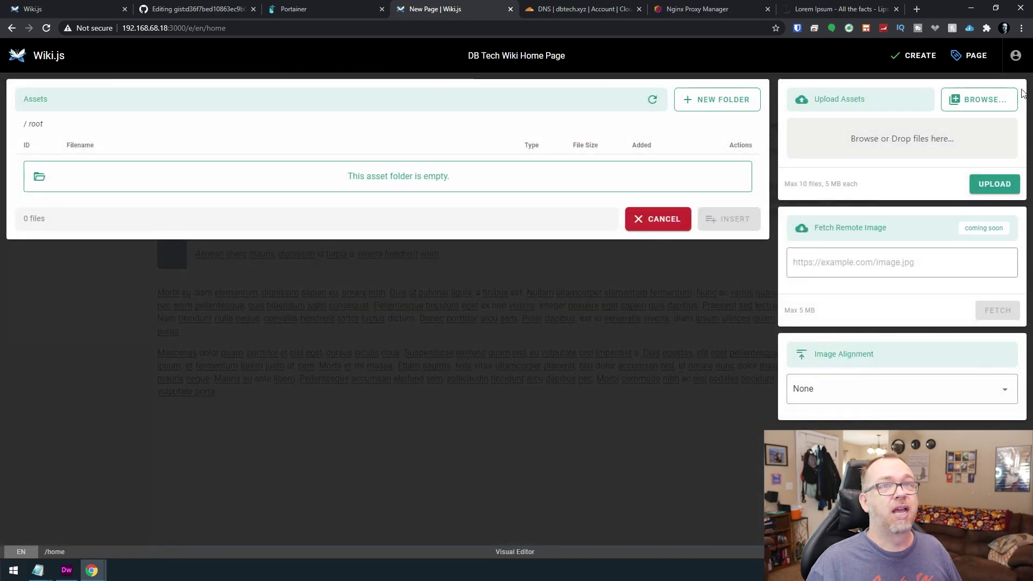
{"action": "left_click", "coordinate": [872, 138]}
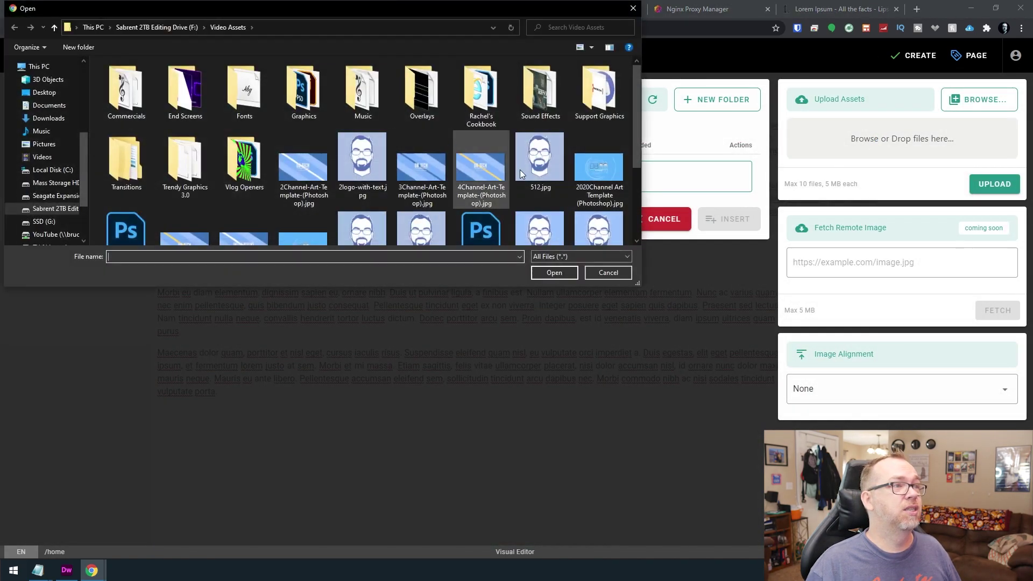
{"action": "double_click", "coordinate": [543, 118]}
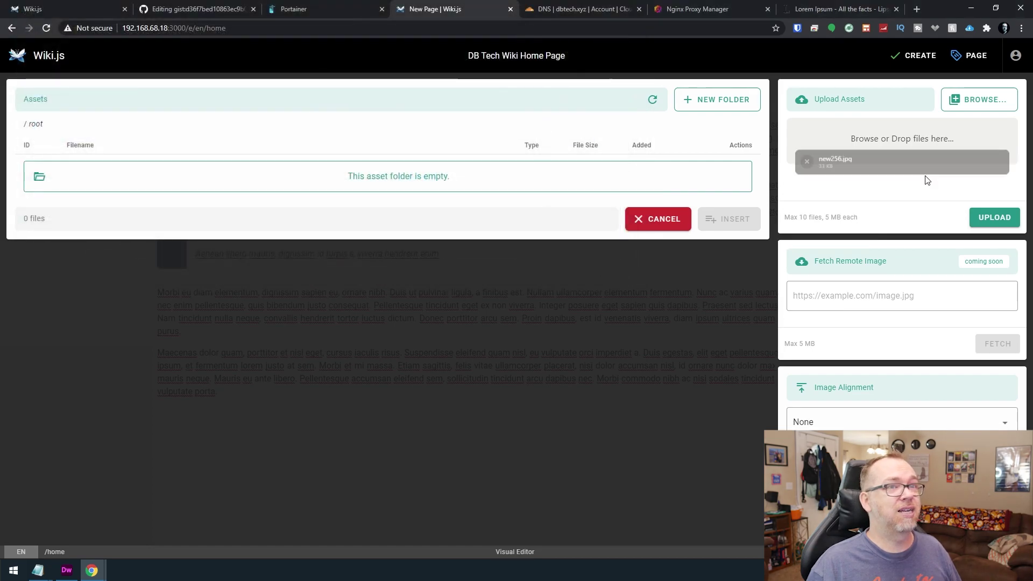
{"action": "left_click", "coordinate": [999, 223]}
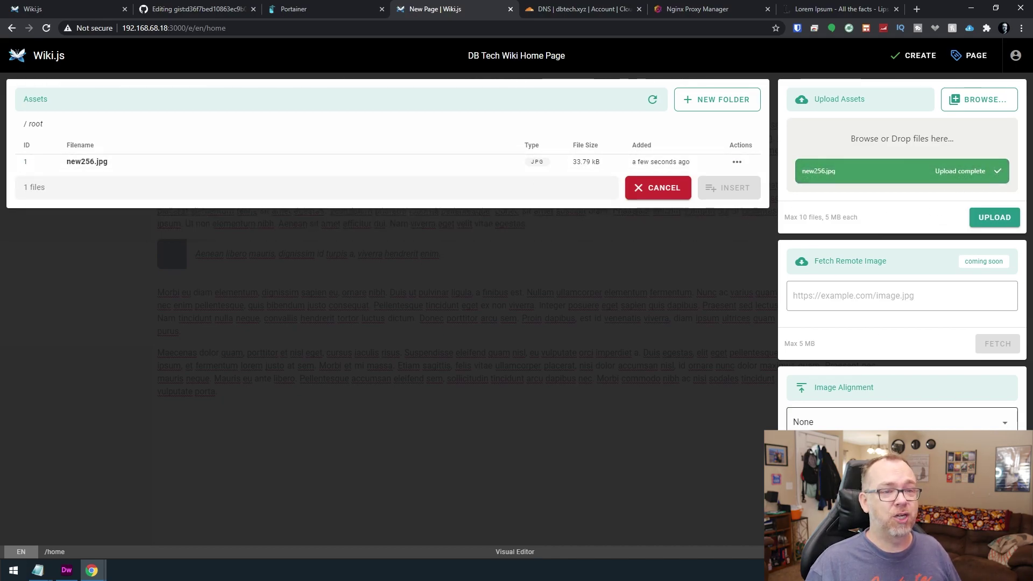
Set the alignment to Right and insert new256.jpg into the page.
{"action": "left_click", "coordinate": [902, 434]}
{"action": "left_click", "coordinate": [902, 485]}
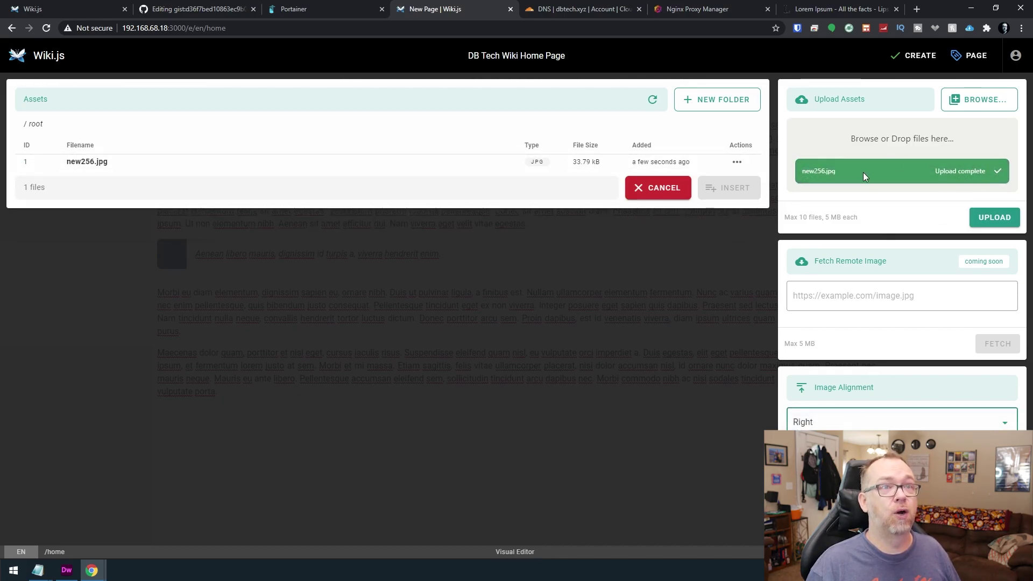
{"action": "left_click", "coordinate": [158, 170]}
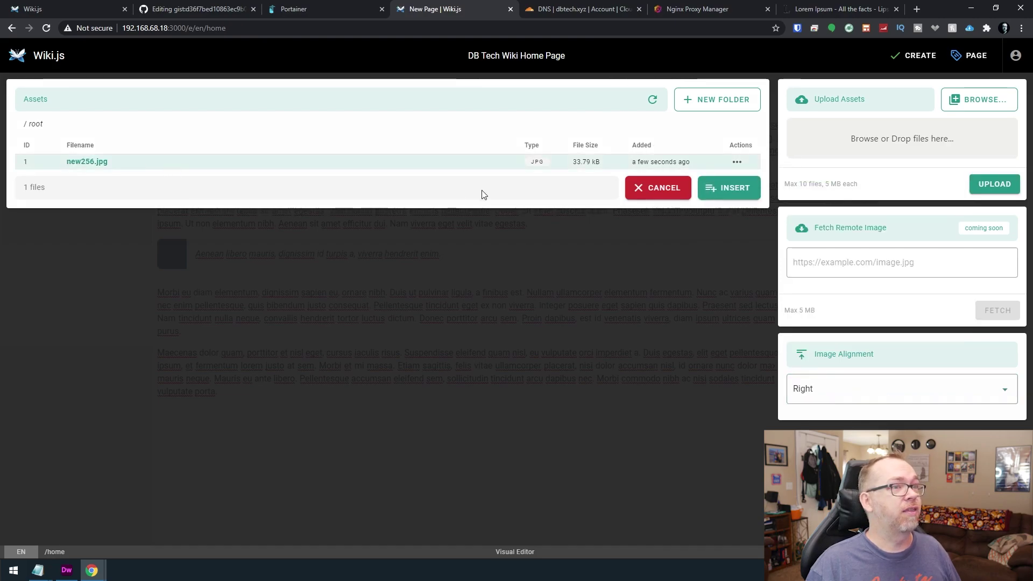
{"action": "left_click", "coordinate": [727, 188]}
{"action": "left_click", "coordinate": [277, 372]}
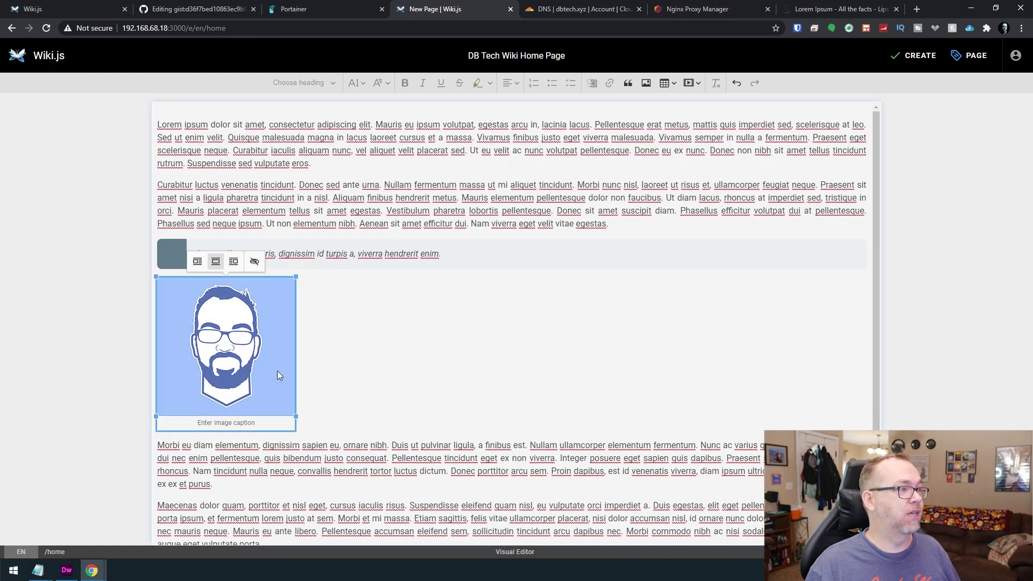
Create the home page and scroll through the published text, quote and image.
{"action": "left_click", "coordinate": [888, 63]}
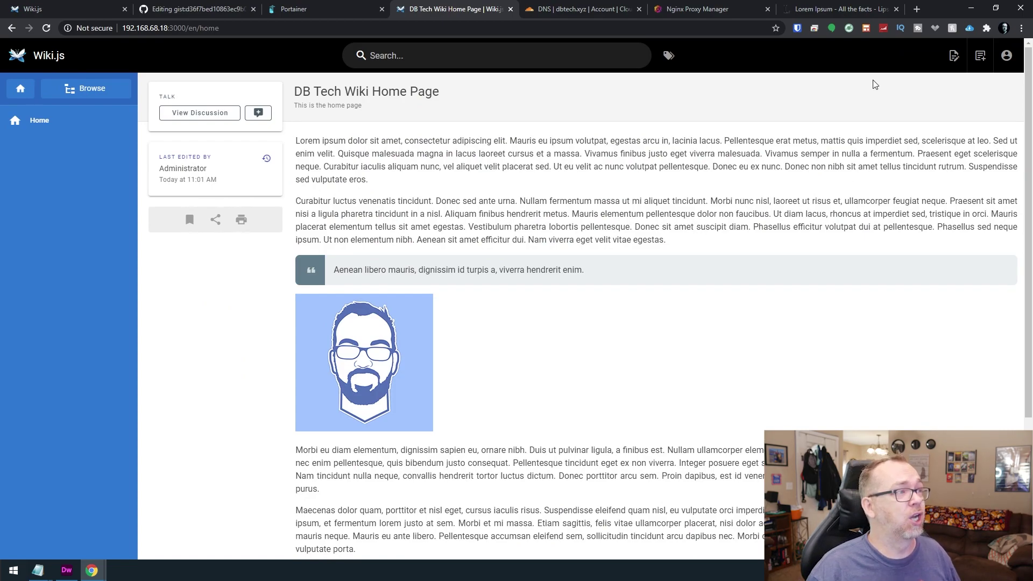
{"action": "scroll", "coordinate": [390, 252], "scroll_direction": "down", "scroll_amount": 4}
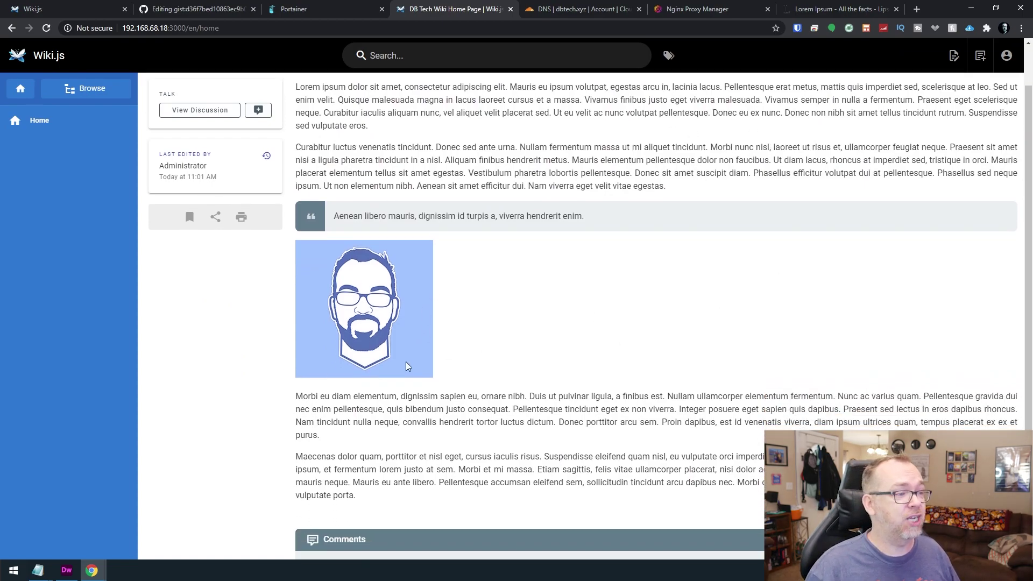
{"action": "scroll", "coordinate": [427, 363], "scroll_direction": "up", "scroll_amount": 4}
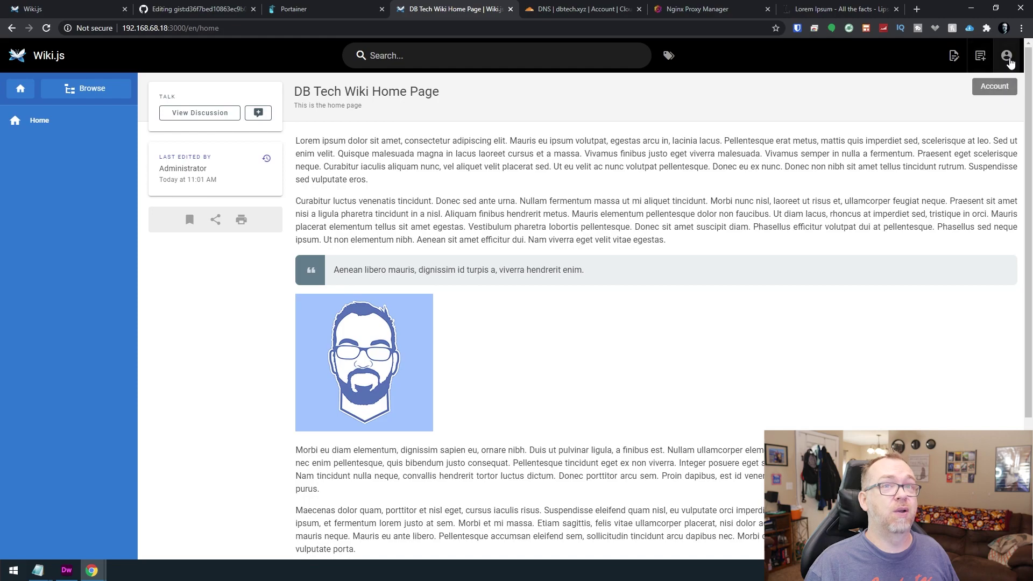
Open Administration > General and change the site title to DB Tech Wiki.
{"action": "left_click", "coordinate": [1010, 61]}
{"action": "left_click", "coordinate": [927, 175]}
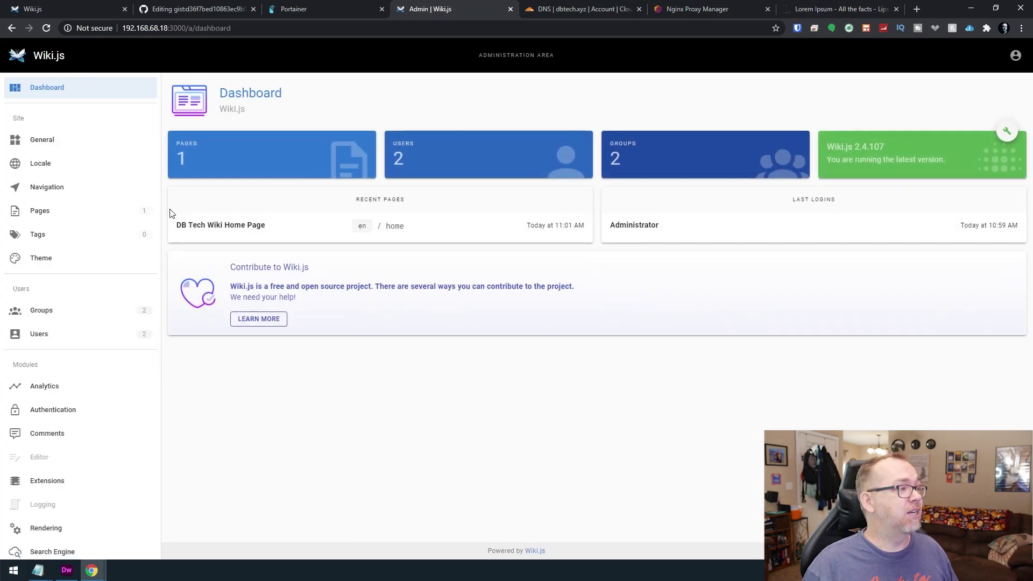
{"action": "scroll", "coordinate": [110, 275], "scroll_direction": "down", "scroll_amount": 5}
{"action": "scroll", "coordinate": [104, 263], "scroll_direction": "up", "scroll_amount": 5}
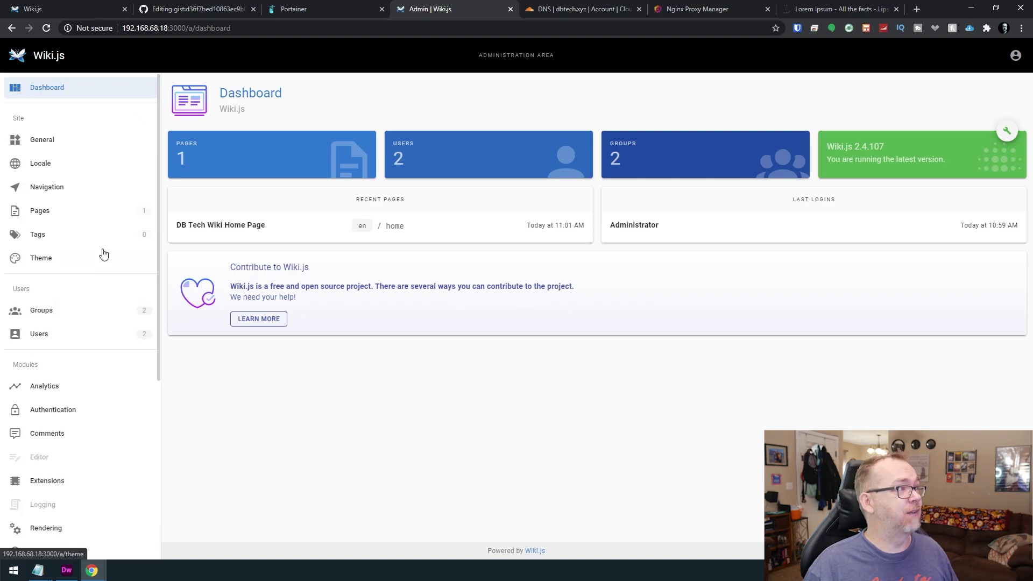
{"action": "left_click", "coordinate": [70, 149]}
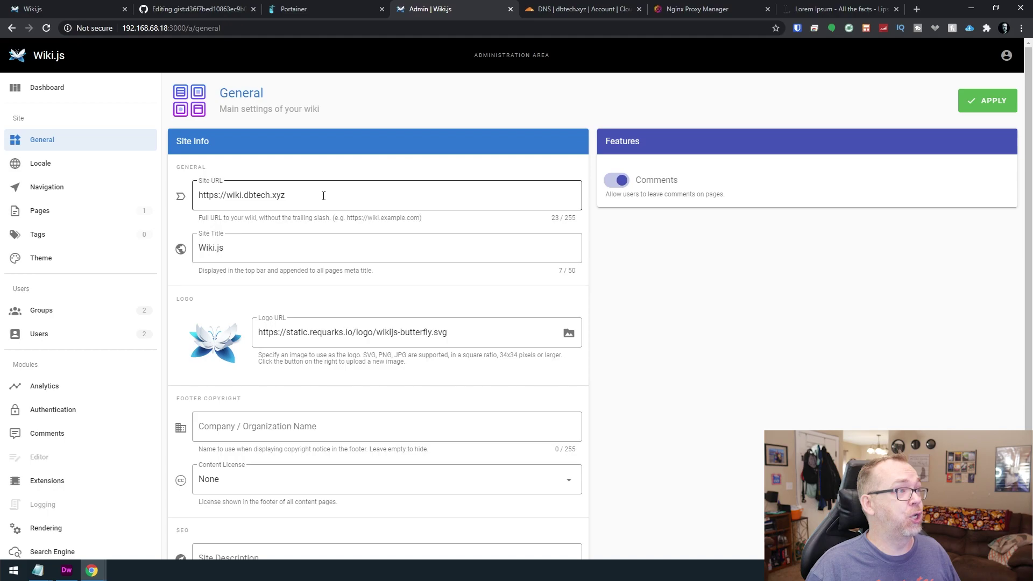
{"action": "left_click", "coordinate": [302, 198]}
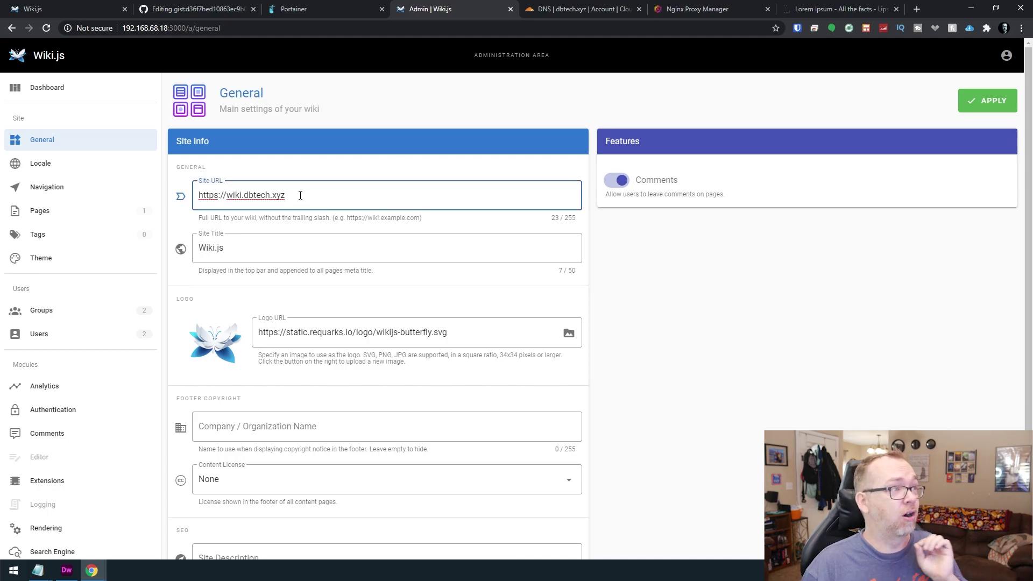
{"action": "double_click", "coordinate": [257, 251]}
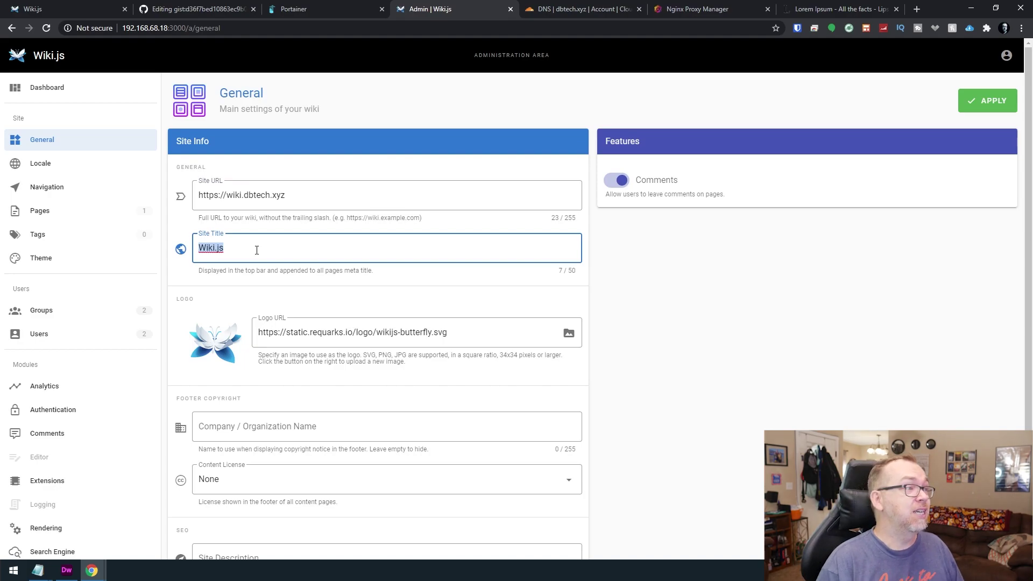
{"action": "type", "text": "DB Tech"}
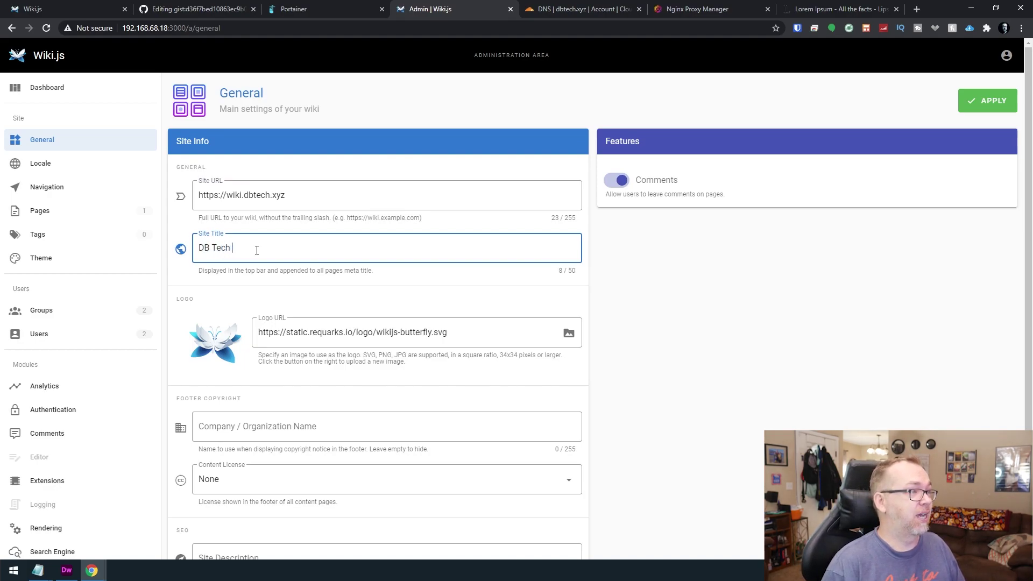
Set new256.jpg as the site logo and DB Tech as the footer company name.
{"action": "left_click", "coordinate": [569, 334]}
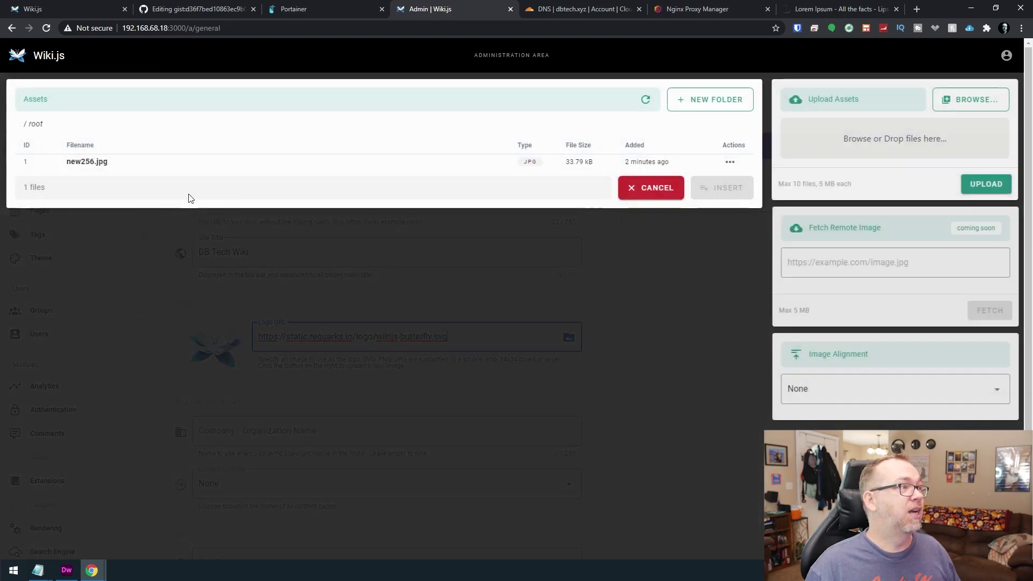
{"action": "left_click", "coordinate": [151, 163]}
{"action": "left_click", "coordinate": [721, 188]}
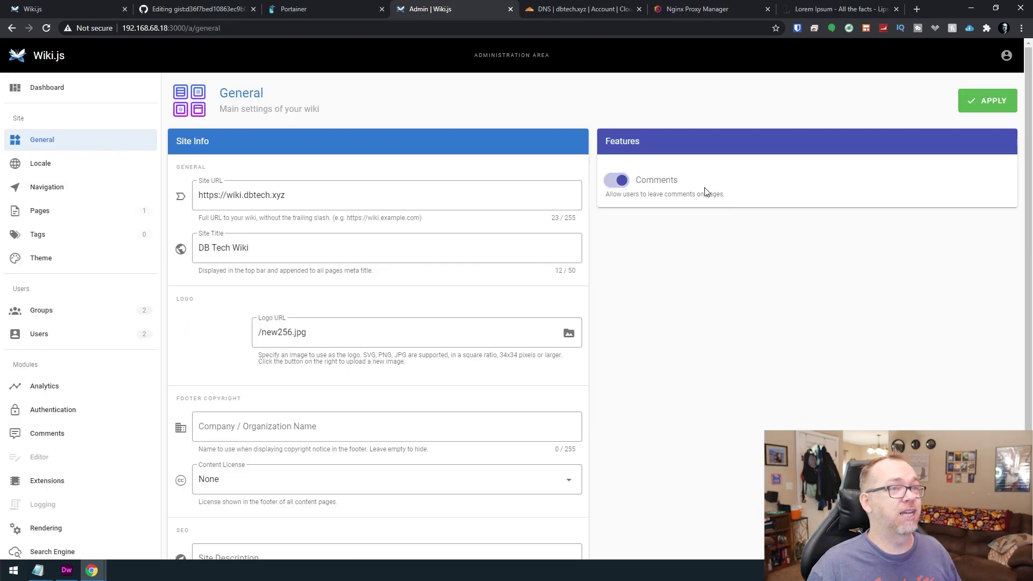
{"action": "scroll", "coordinate": [445, 390], "scroll_direction": "down", "scroll_amount": 1}
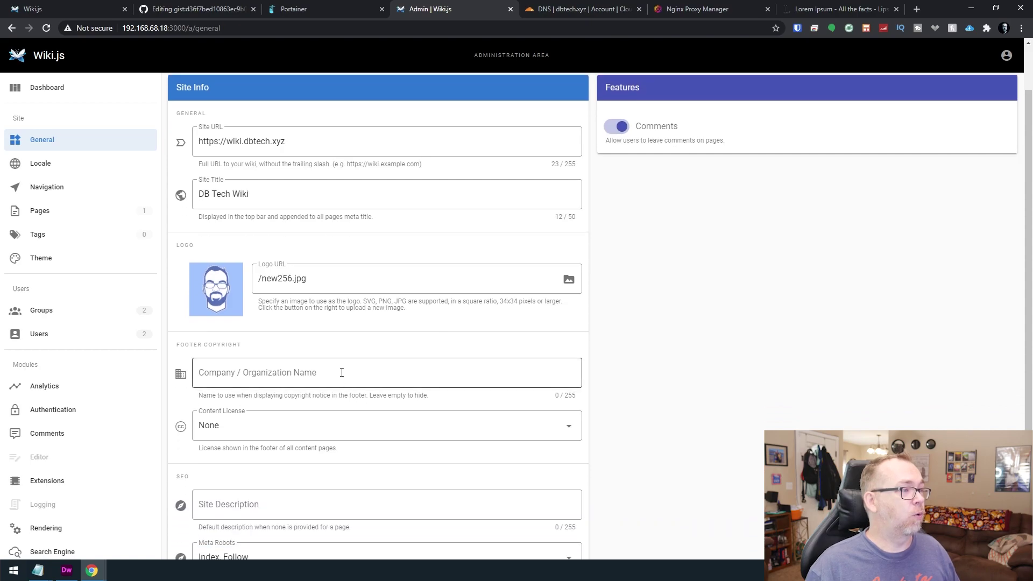
{"action": "left_click", "coordinate": [342, 371]}
{"action": "type", "text": "DB Tech"}
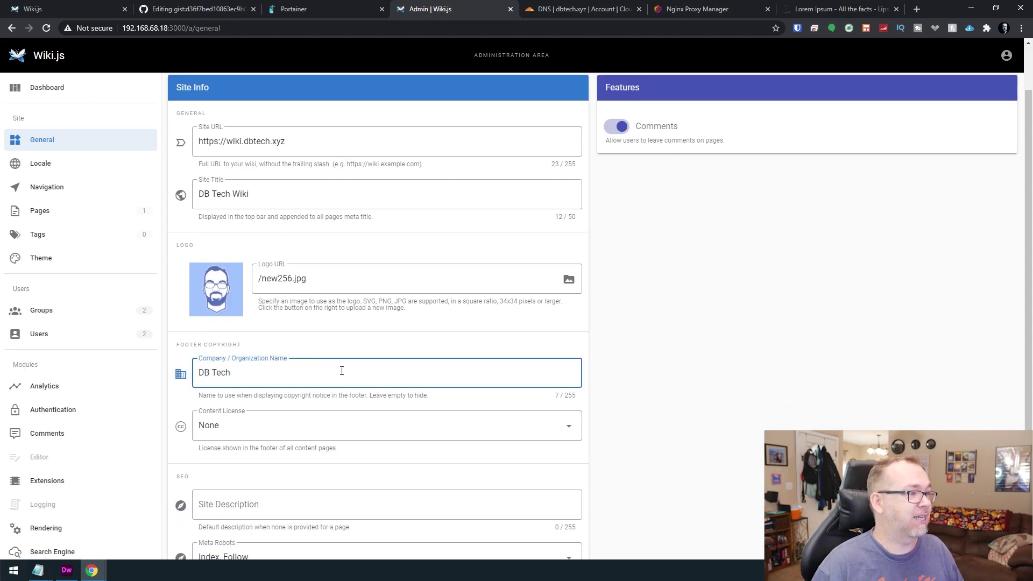
Choose the All Rights Reserved content license and save the general settings.
{"action": "left_click", "coordinate": [289, 424]}
{"action": "left_click", "coordinate": [280, 433]}
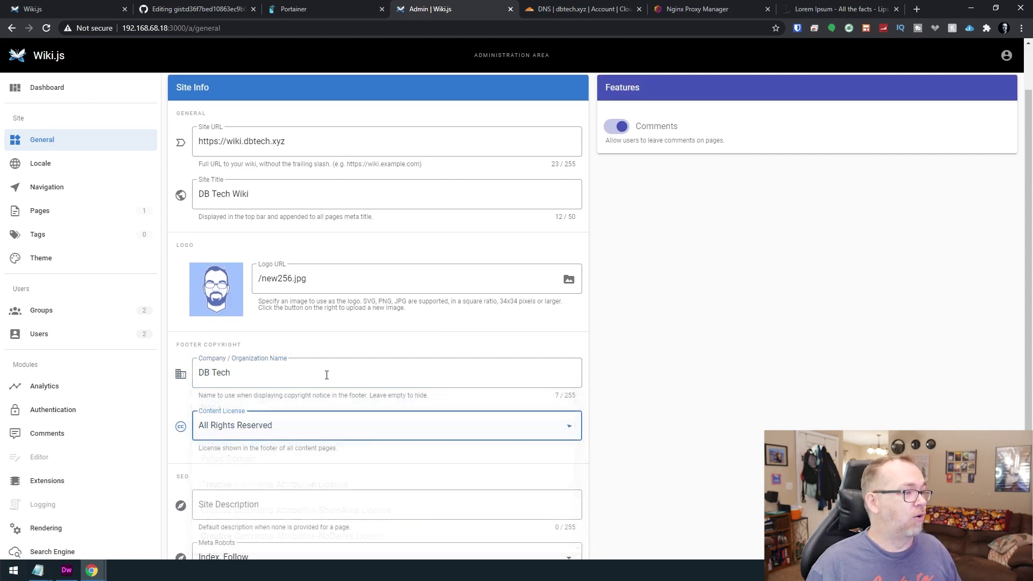
{"action": "scroll", "coordinate": [334, 388], "scroll_direction": "down", "scroll_amount": 1}
{"action": "scroll", "coordinate": [544, 268], "scroll_direction": "up", "scroll_amount": 2}
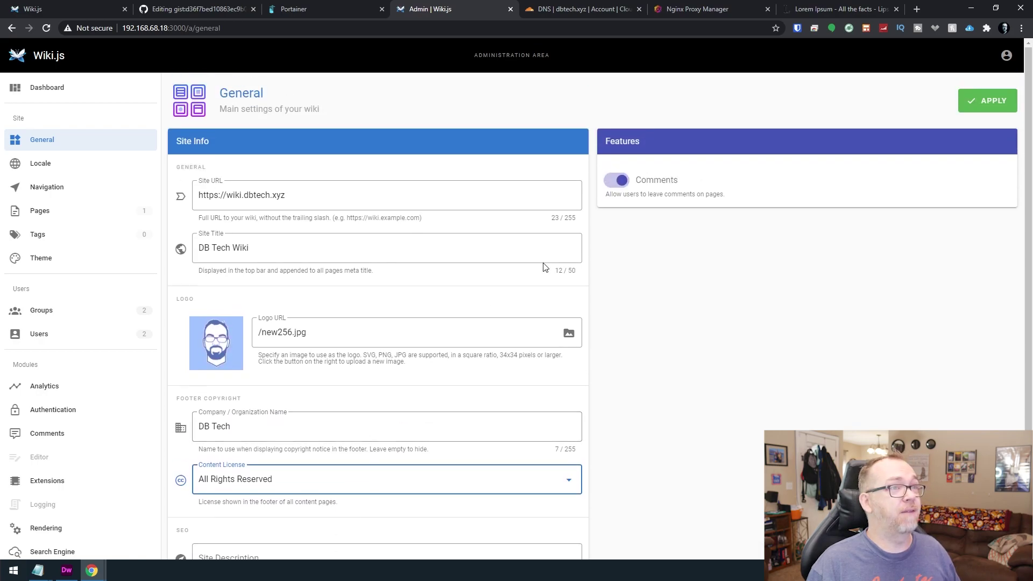
{"action": "left_click", "coordinate": [620, 181]}
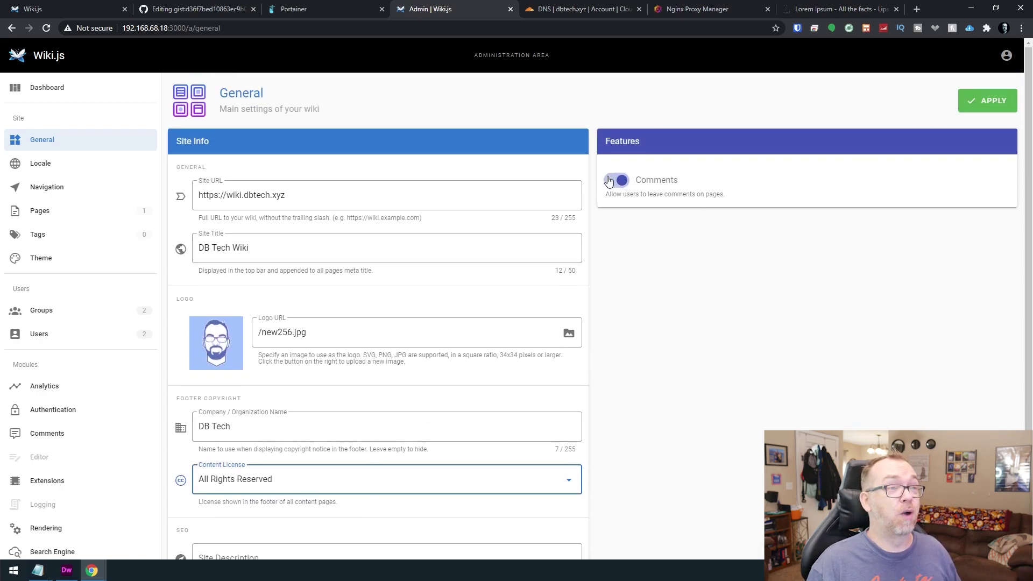
{"action": "left_click", "coordinate": [624, 182]}
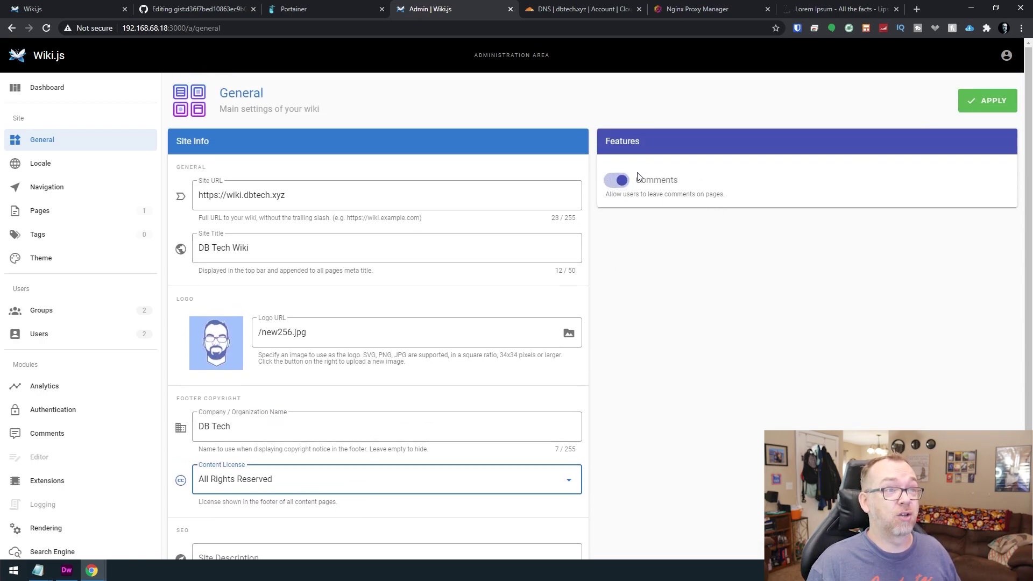
{"action": "left_click", "coordinate": [971, 106]}
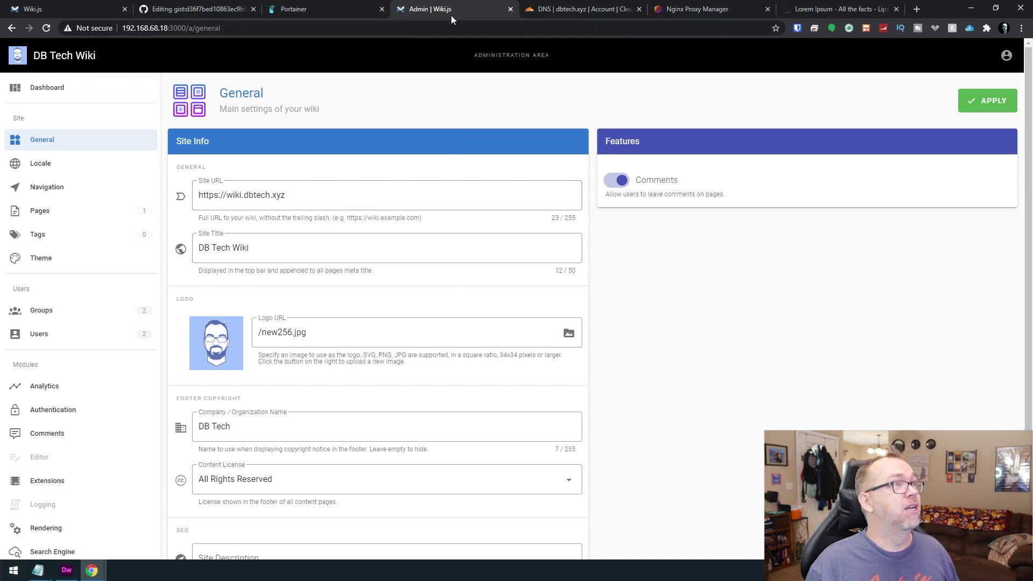
Reload the admin area and view the Site Locale list, which offers only English.
{"action": "key", "text": "F5"}
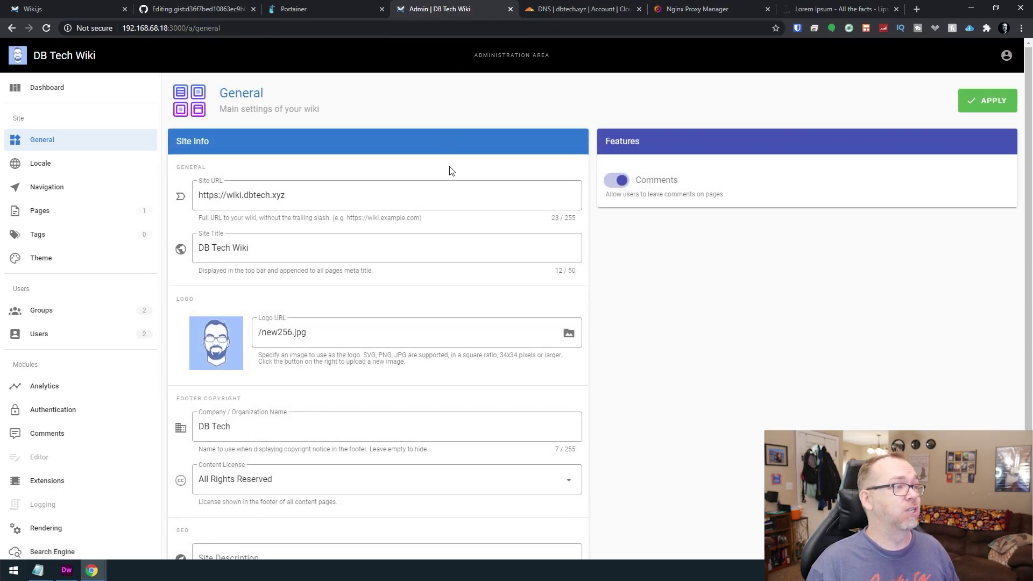
{"action": "left_click", "coordinate": [42, 163]}
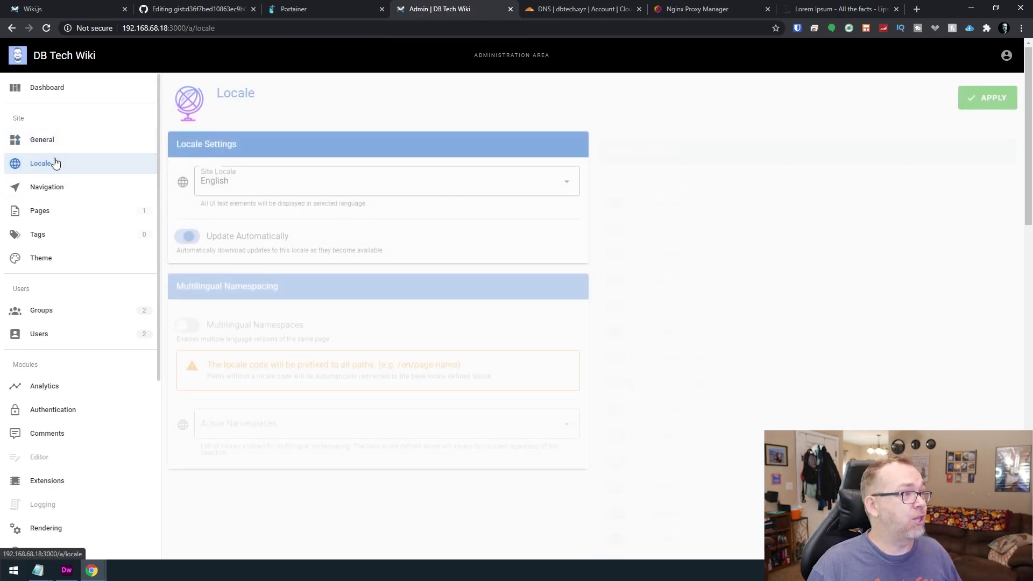
{"action": "left_click", "coordinate": [296, 180]}
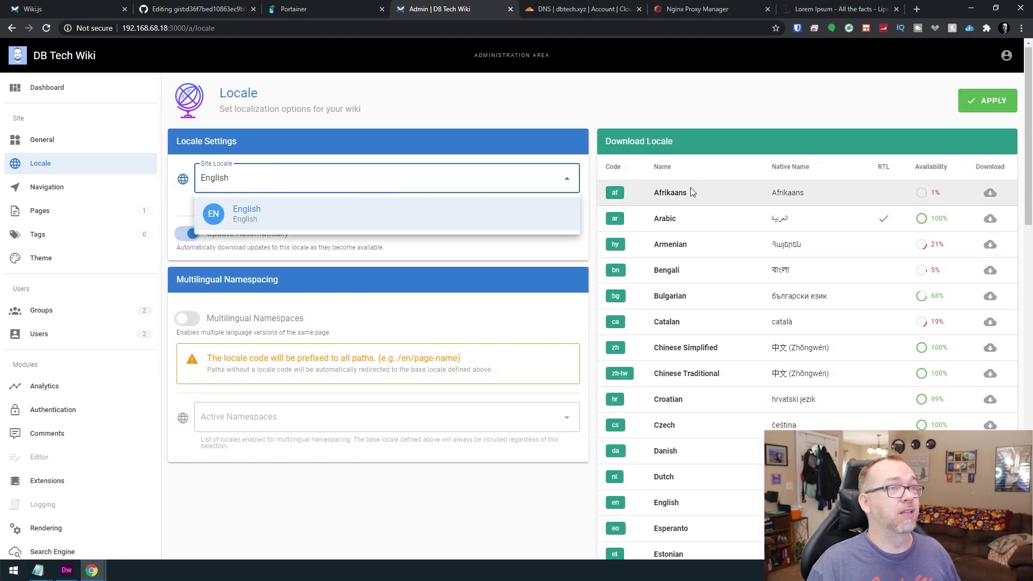
{"action": "scroll", "coordinate": [694, 291], "scroll_direction": "down", "scroll_amount": 5}
{"action": "scroll", "coordinate": [715, 269], "scroll_direction": "up", "scroll_amount": 5}
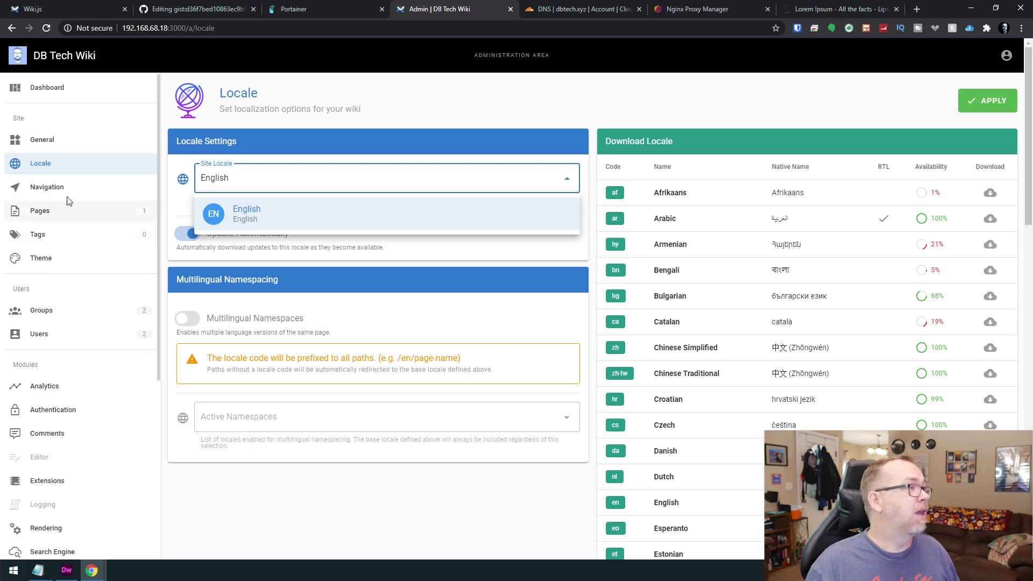
{"action": "left_click", "coordinate": [67, 197]}
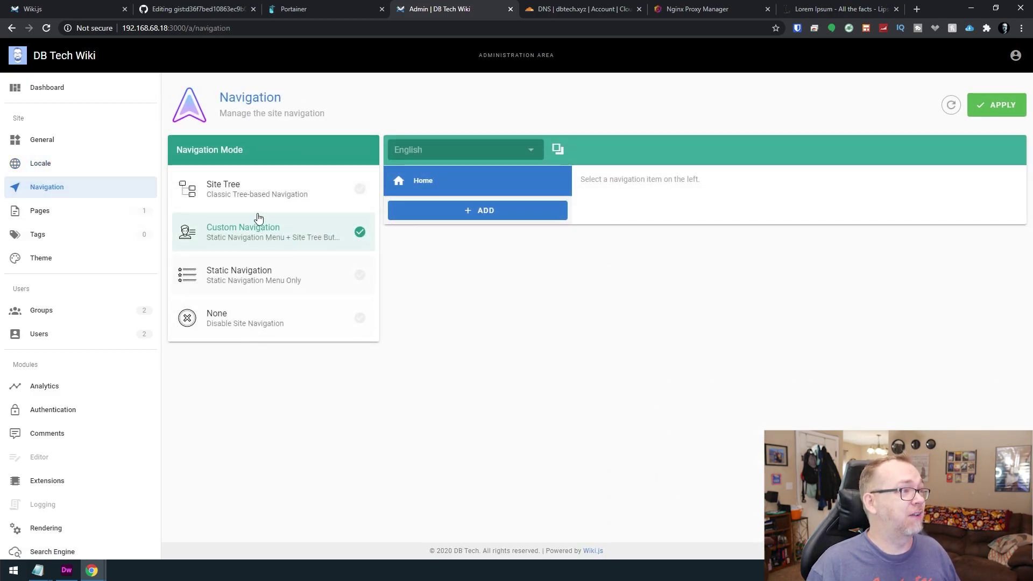
Apply Site Tree navigation mode, then view the Pages list and its visualization.
{"action": "left_click", "coordinate": [256, 197]}
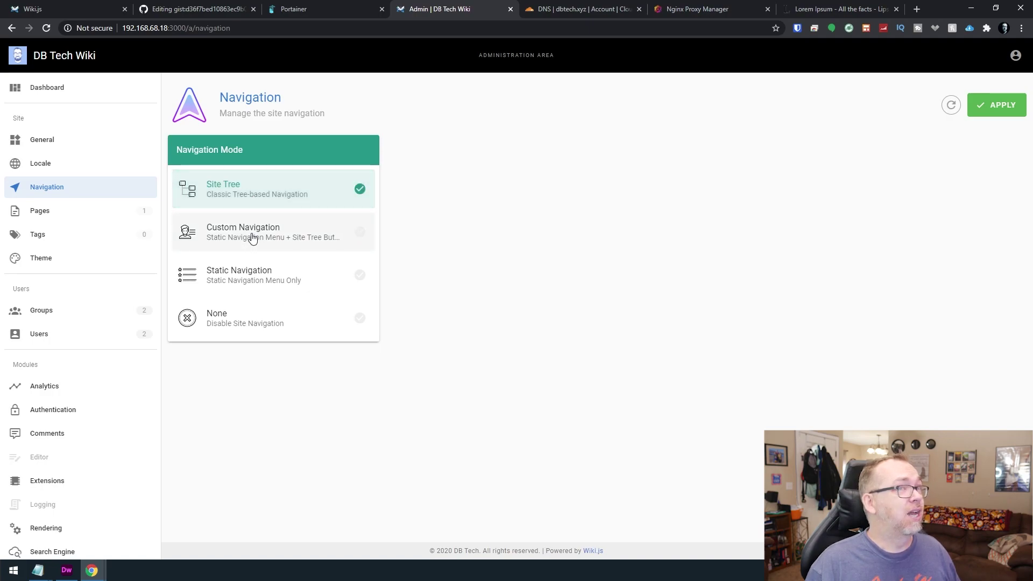
{"action": "left_click", "coordinate": [1000, 113]}
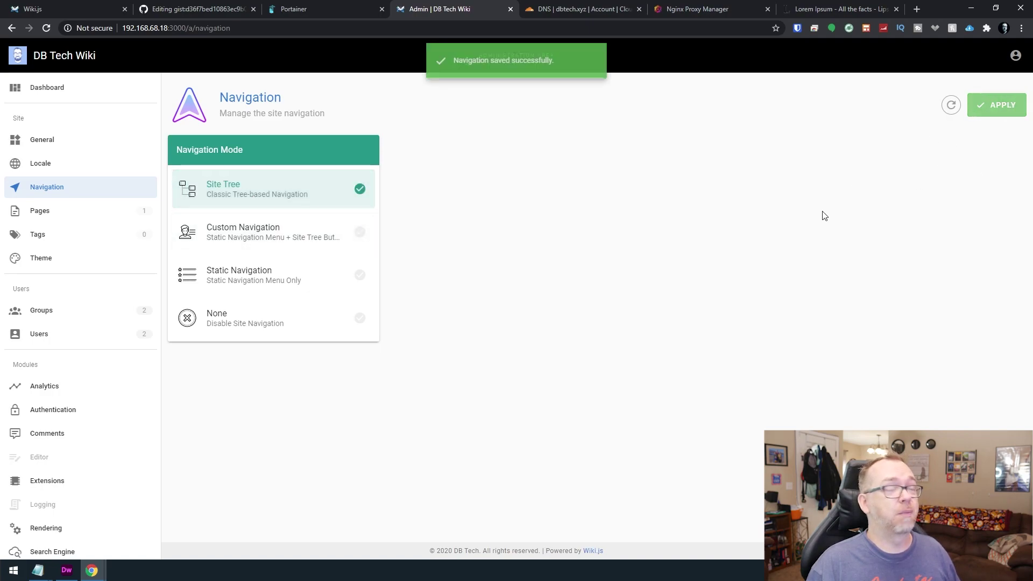
{"action": "left_click", "coordinate": [67, 211]}
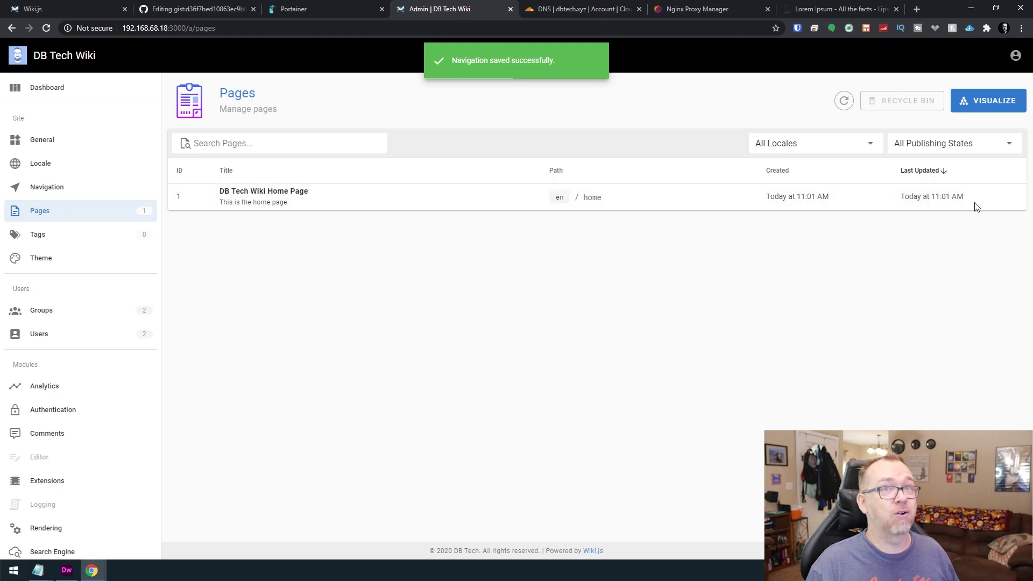
{"action": "left_click", "coordinate": [996, 113]}
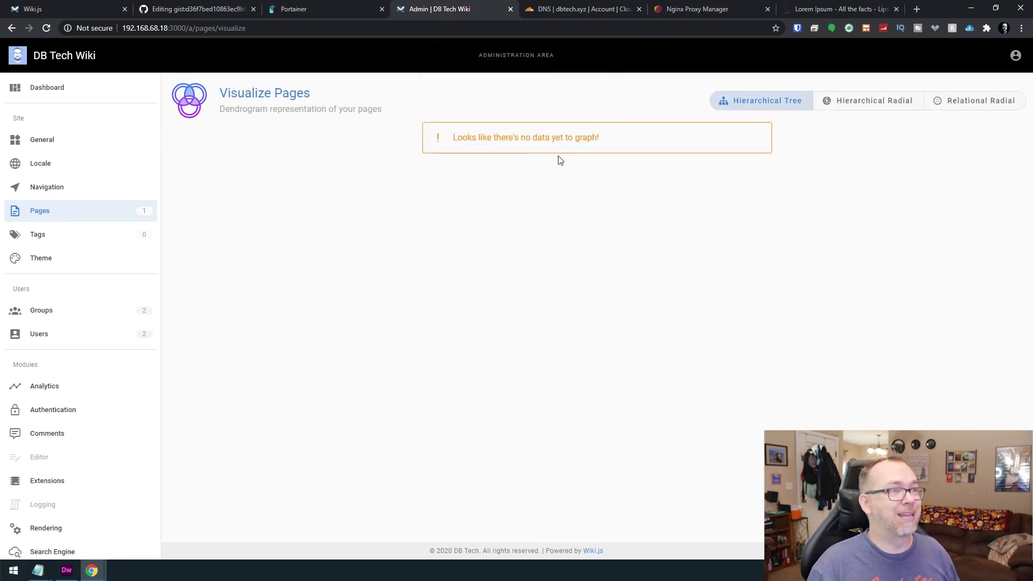
{"action": "key", "text": "alt+Left"}
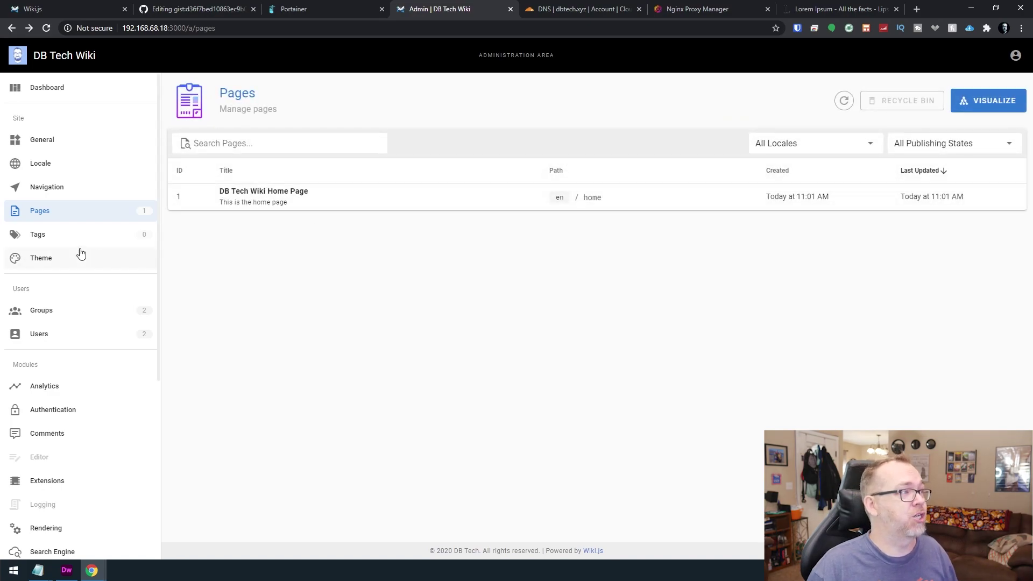
{"action": "left_click", "coordinate": [61, 238]}
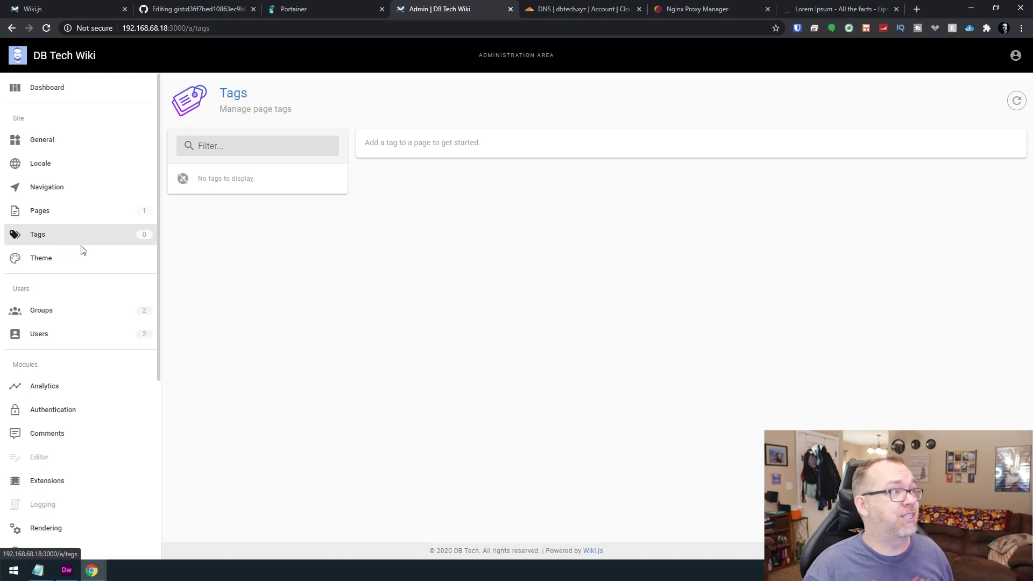
Enable Dark Mode, keeping Default theme and Material Design Icons, and apply the theme.
{"action": "left_click", "coordinate": [53, 260]}
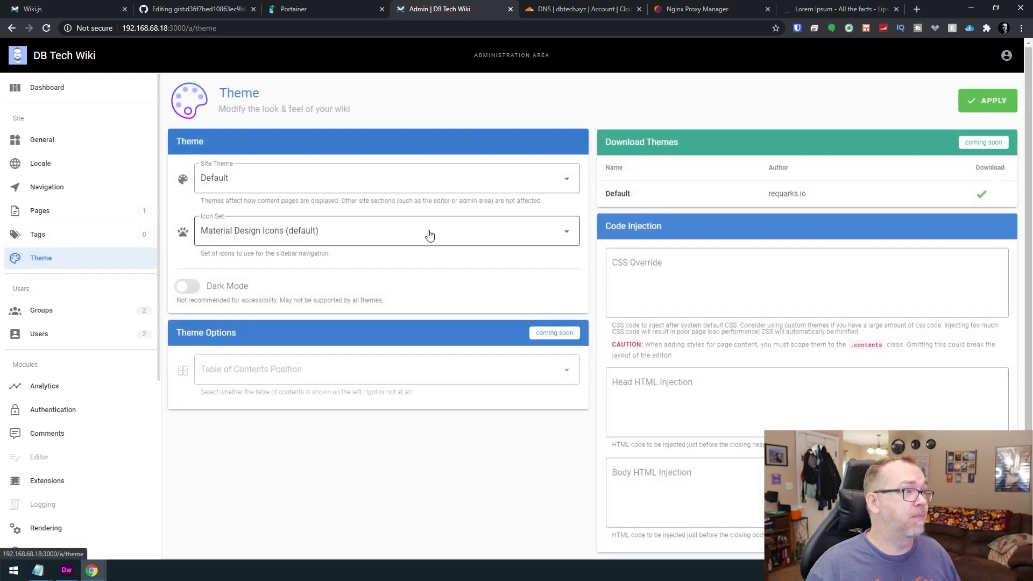
{"action": "left_click", "coordinate": [313, 192]}
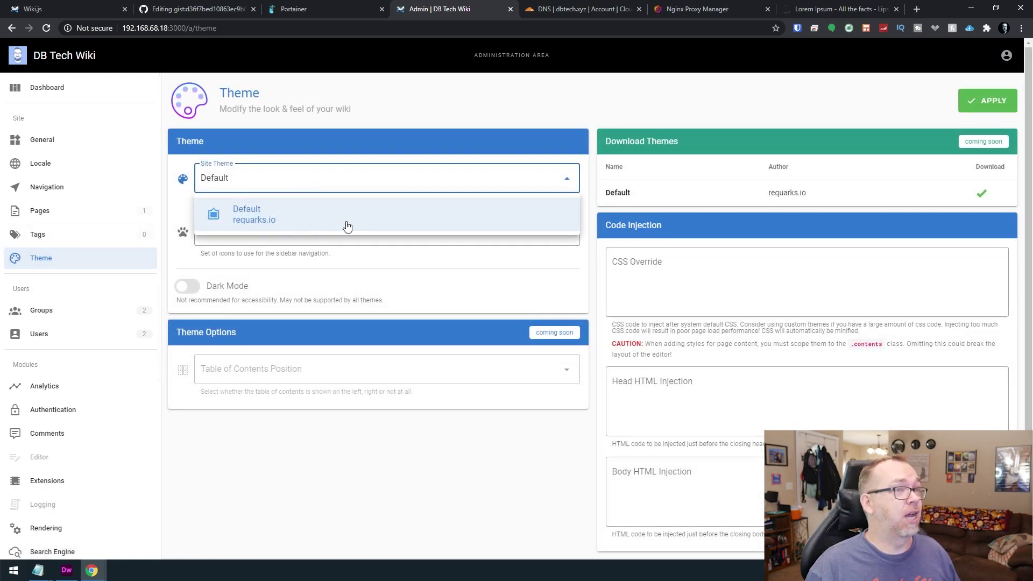
{"action": "left_click", "coordinate": [331, 267]}
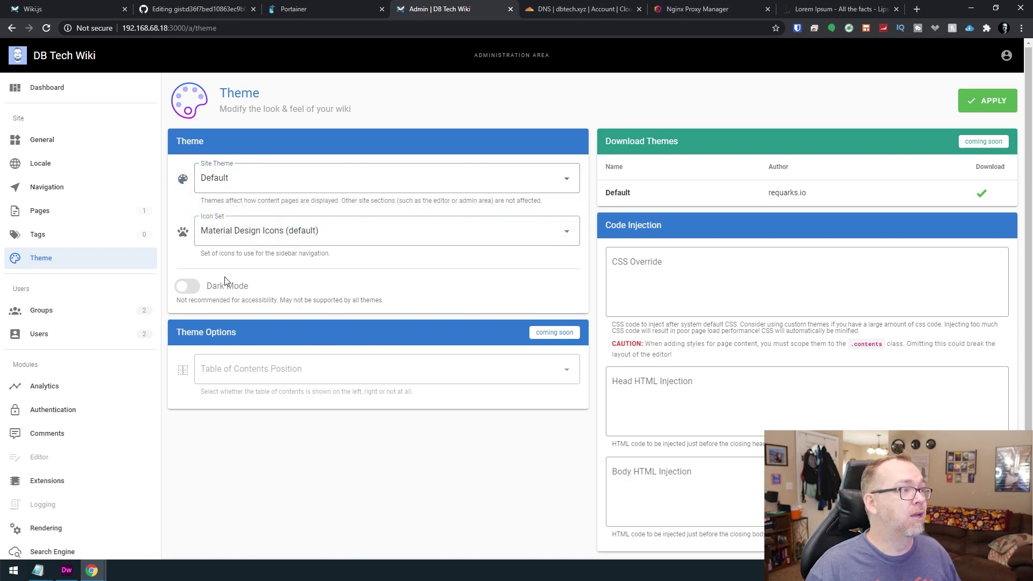
{"action": "left_click", "coordinate": [196, 289]}
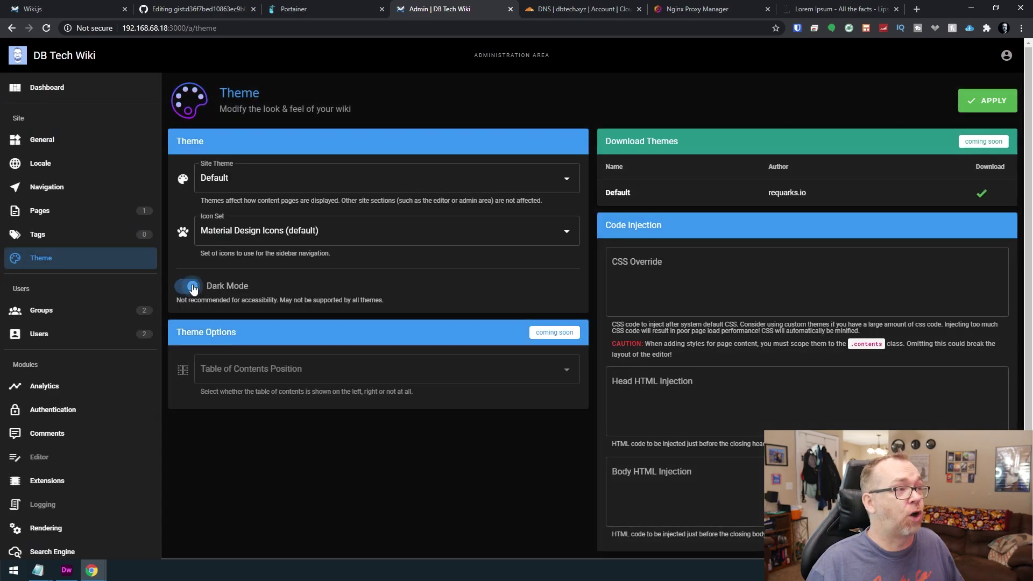
{"action": "left_click", "coordinate": [272, 235]}
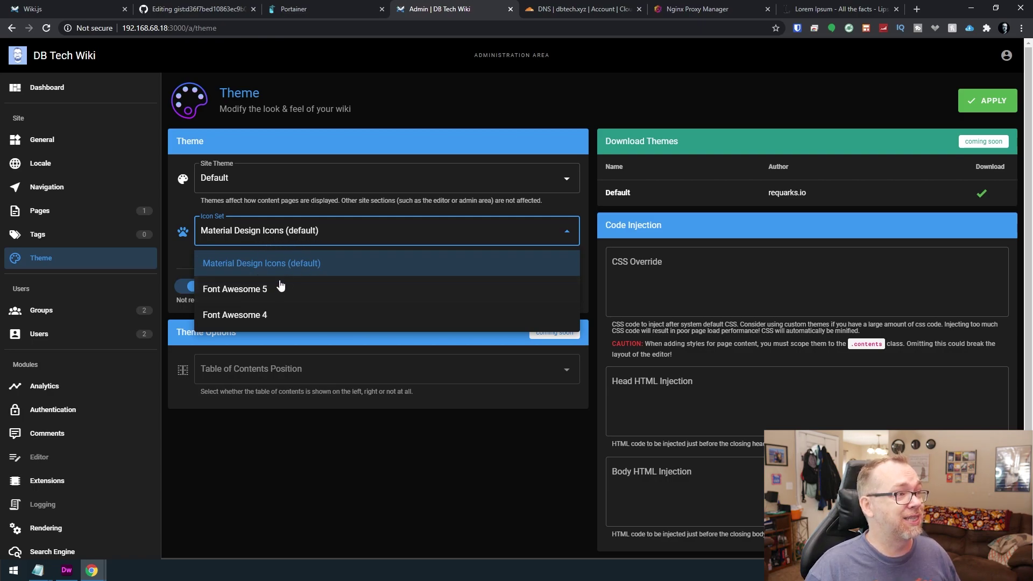
{"action": "left_click", "coordinate": [285, 417]}
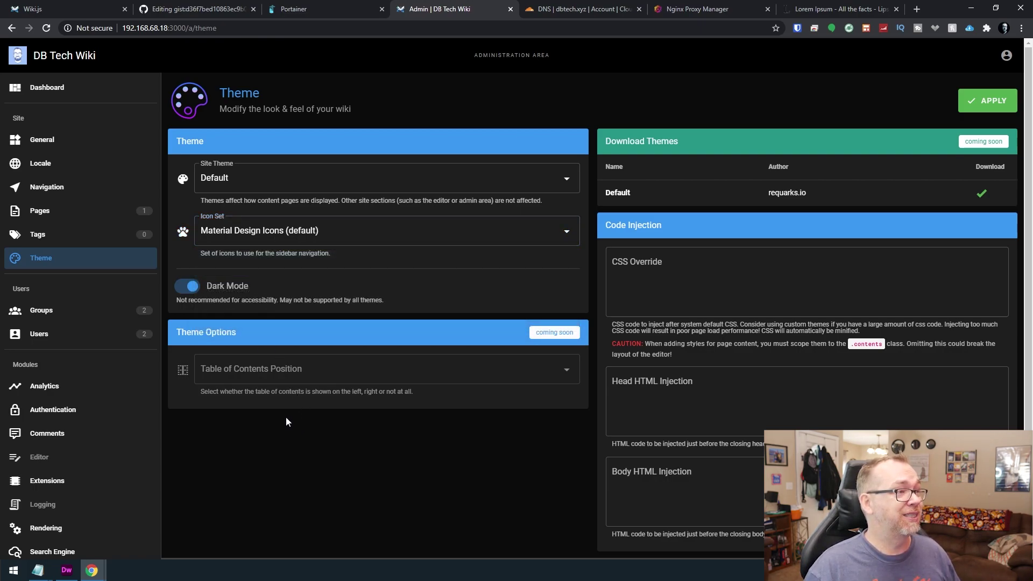
{"action": "left_click", "coordinate": [993, 101]}
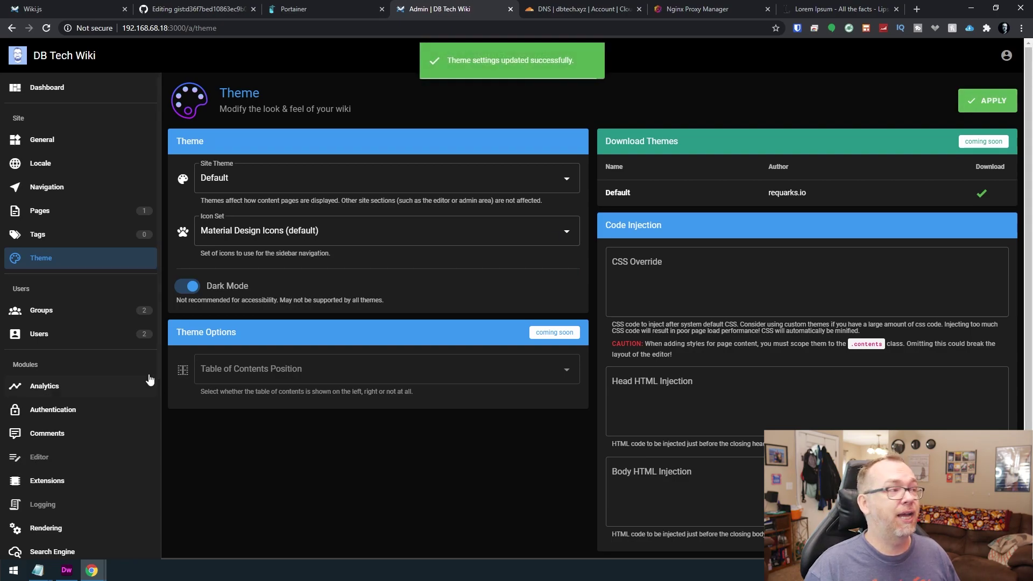
{"action": "left_click", "coordinate": [82, 317]}
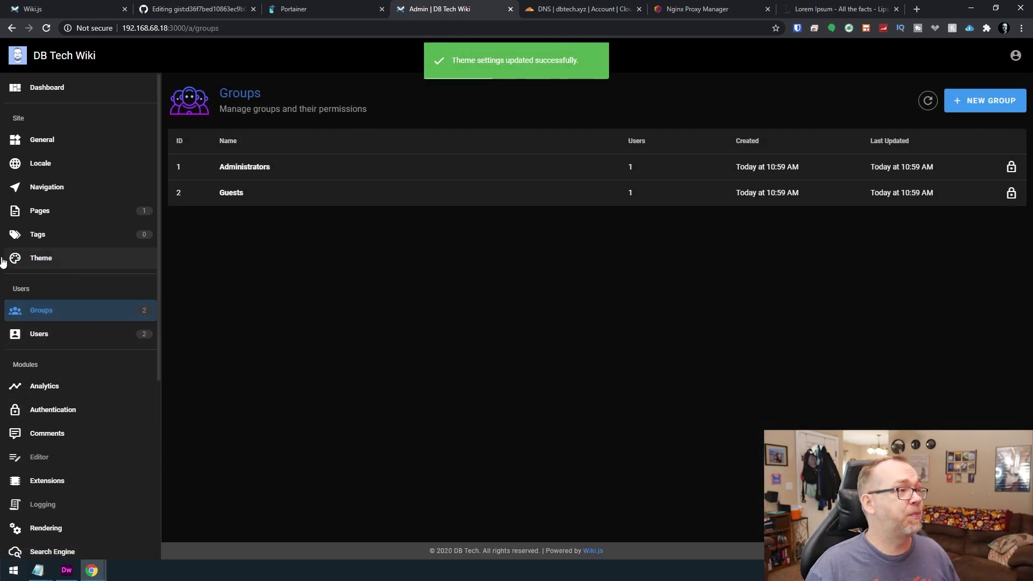
Browse the Users list, then the Google Analytics Property Tracking ID field on Analytics.
{"action": "left_click", "coordinate": [43, 336]}
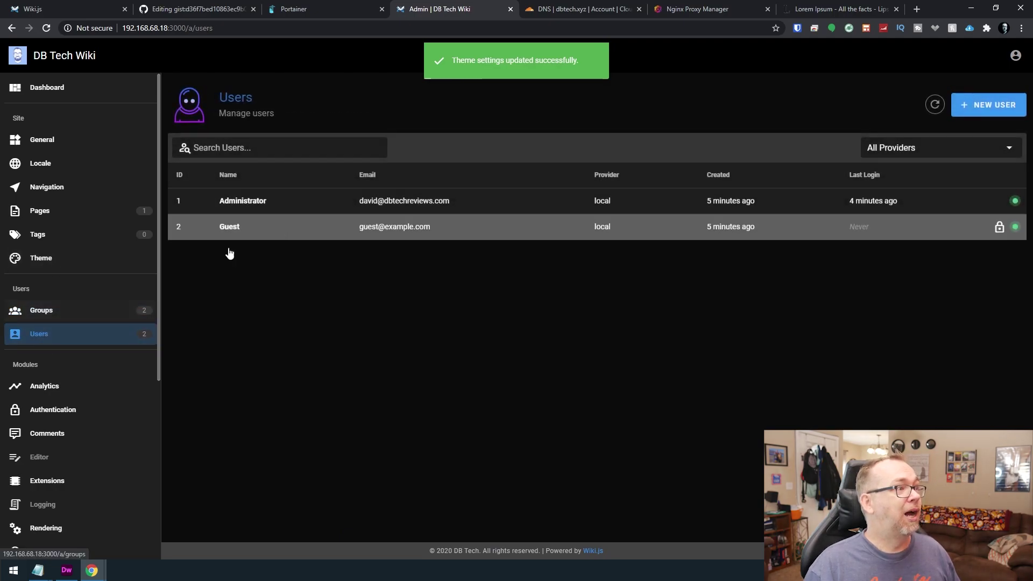
{"action": "left_click", "coordinate": [66, 388]}
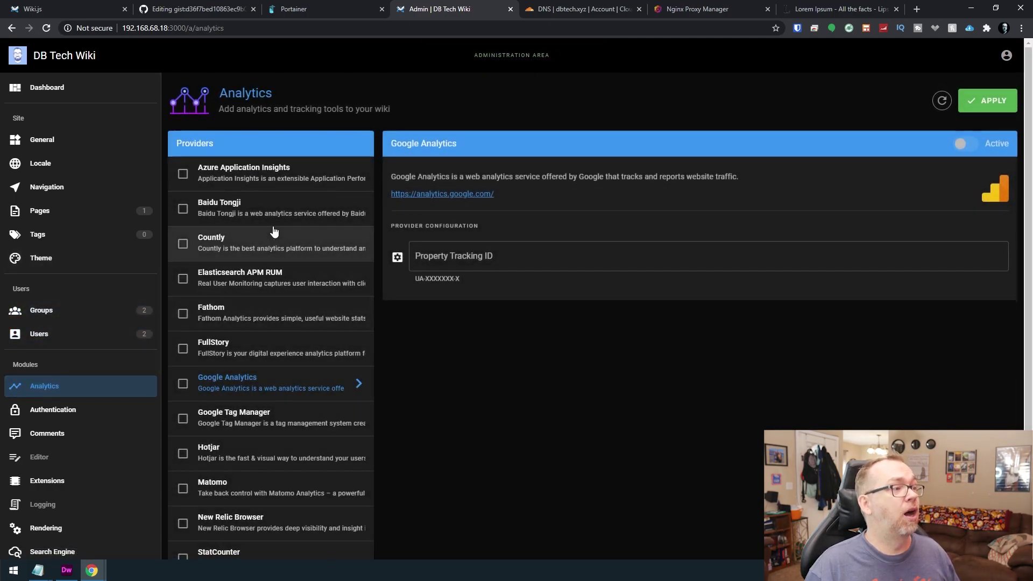
{"action": "scroll", "coordinate": [293, 292], "scroll_direction": "down", "scroll_amount": 2}
{"action": "scroll", "coordinate": [293, 291], "scroll_direction": "up", "scroll_amount": 2}
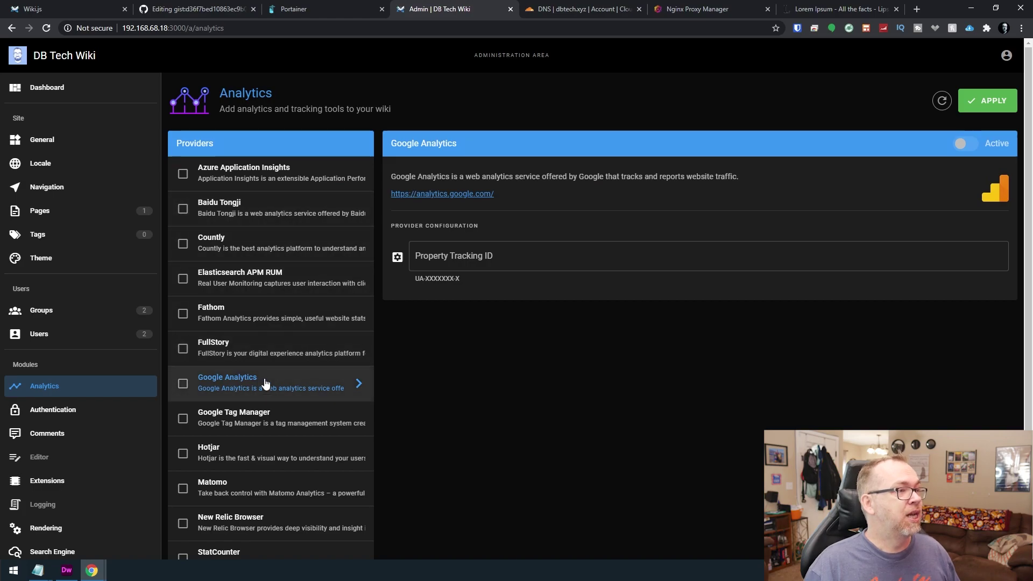
{"action": "left_click", "coordinate": [459, 263]}
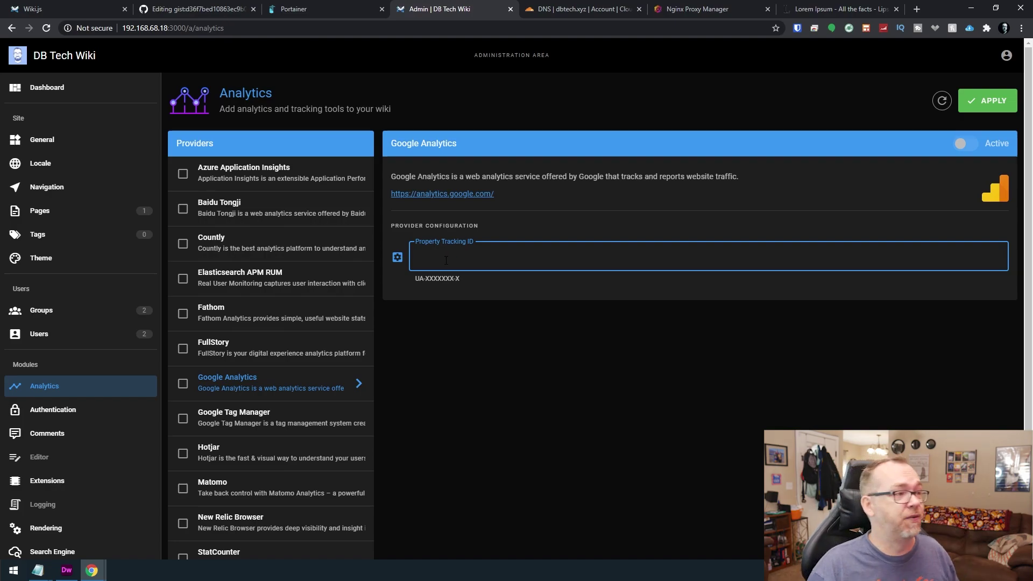
{"action": "left_click", "coordinate": [36, 418]}
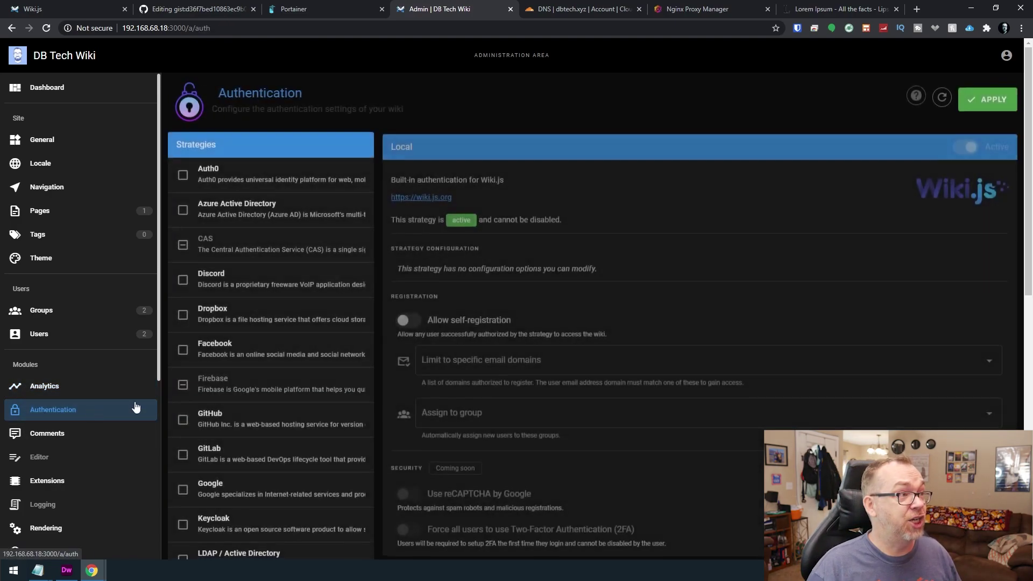
Inspect the Facebook, Google and GitHub authentication strategy settings.
{"action": "scroll", "coordinate": [256, 205], "scroll_direction": "down", "scroll_amount": 5}
{"action": "scroll", "coordinate": [261, 257], "scroll_direction": "up", "scroll_amount": 4}
{"action": "scroll", "coordinate": [258, 302], "scroll_direction": "down", "scroll_amount": 2}
{"action": "left_click", "coordinate": [231, 196]}
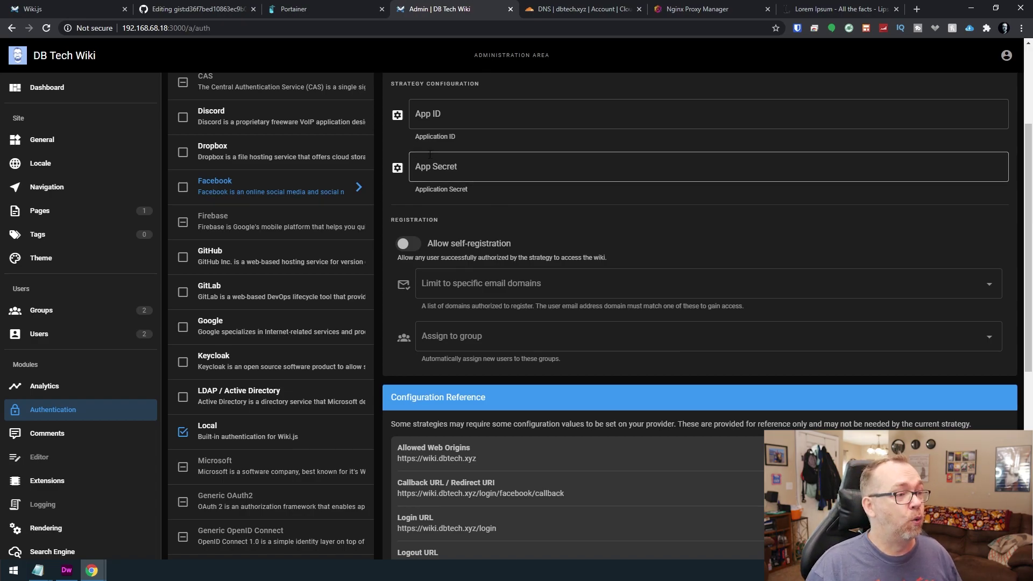
{"action": "scroll", "coordinate": [463, 405], "scroll_direction": "down", "scroll_amount": 4}
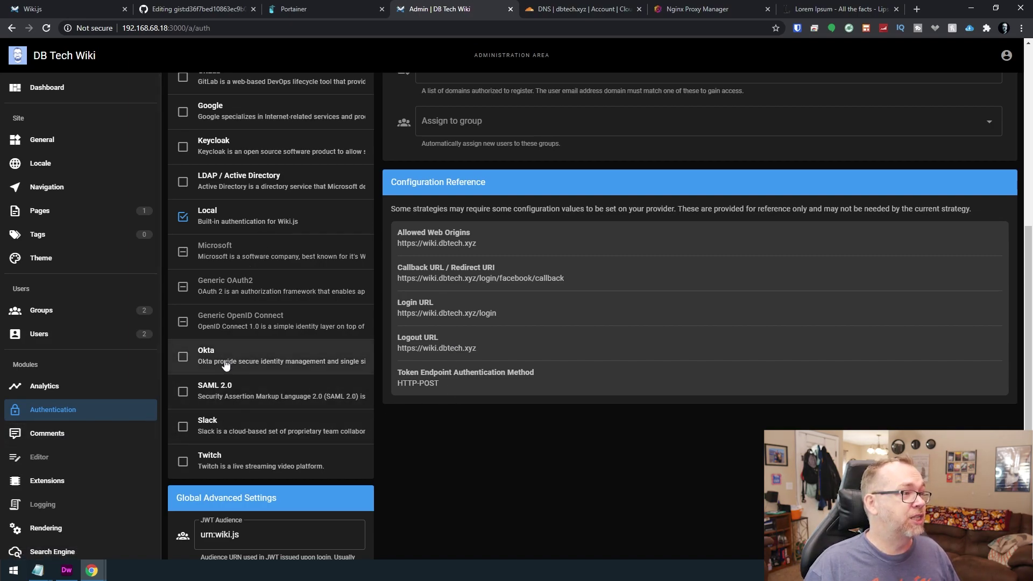
{"action": "scroll", "coordinate": [223, 164], "scroll_direction": "up", "scroll_amount": 1}
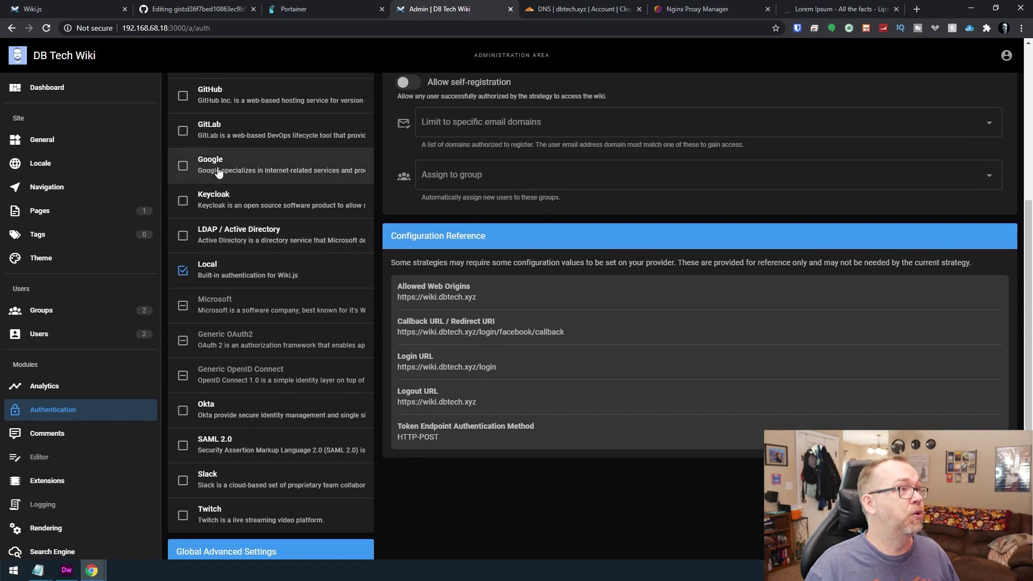
{"action": "left_click", "coordinate": [217, 167]}
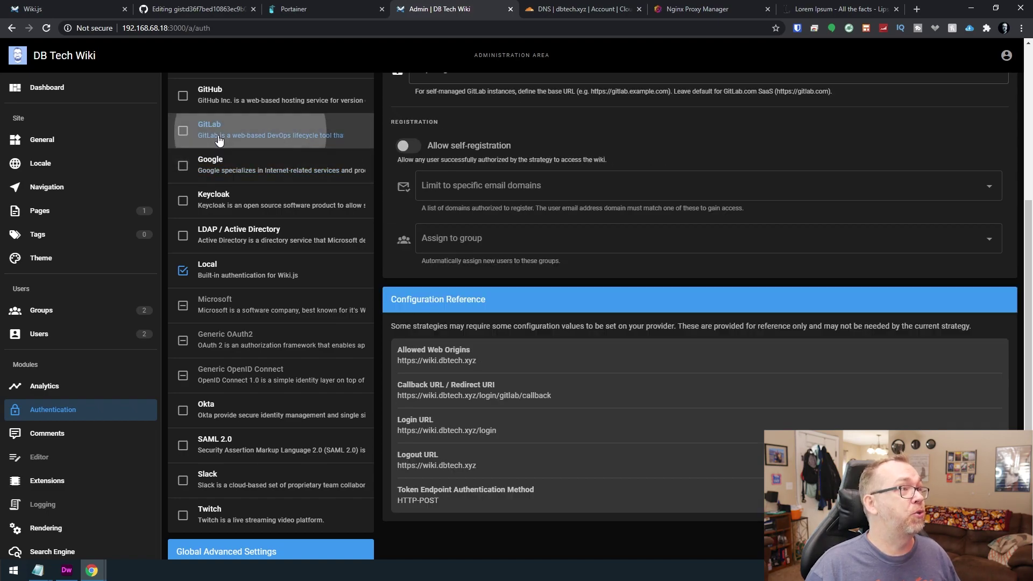
{"action": "left_click", "coordinate": [213, 100]}
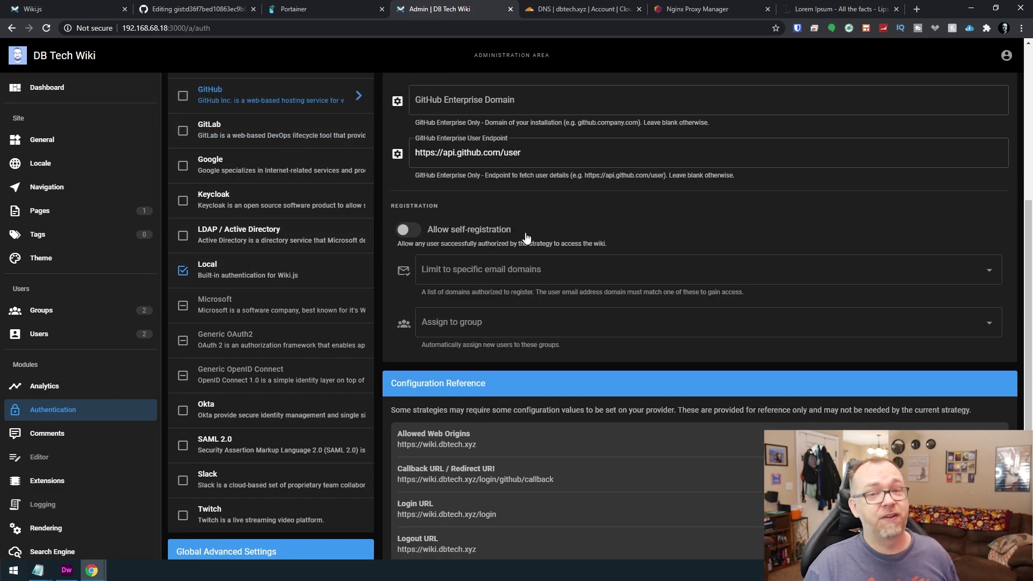
{"action": "left_click", "coordinate": [67, 433]}
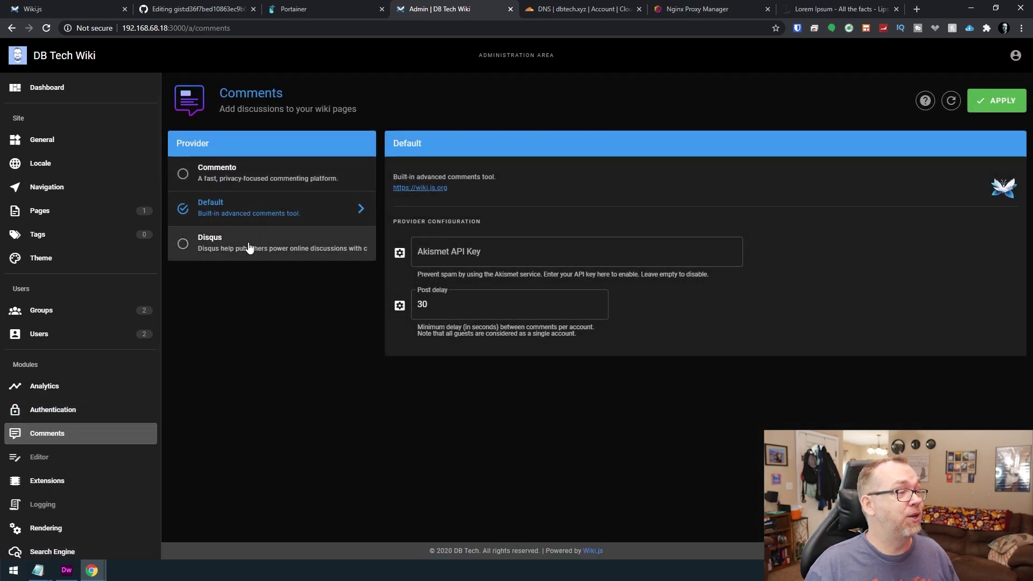
Look over the comment provider options (Disqus, Commento) and the Extensions settings.
{"action": "left_click", "coordinate": [247, 243]}
{"action": "left_click", "coordinate": [249, 181]}
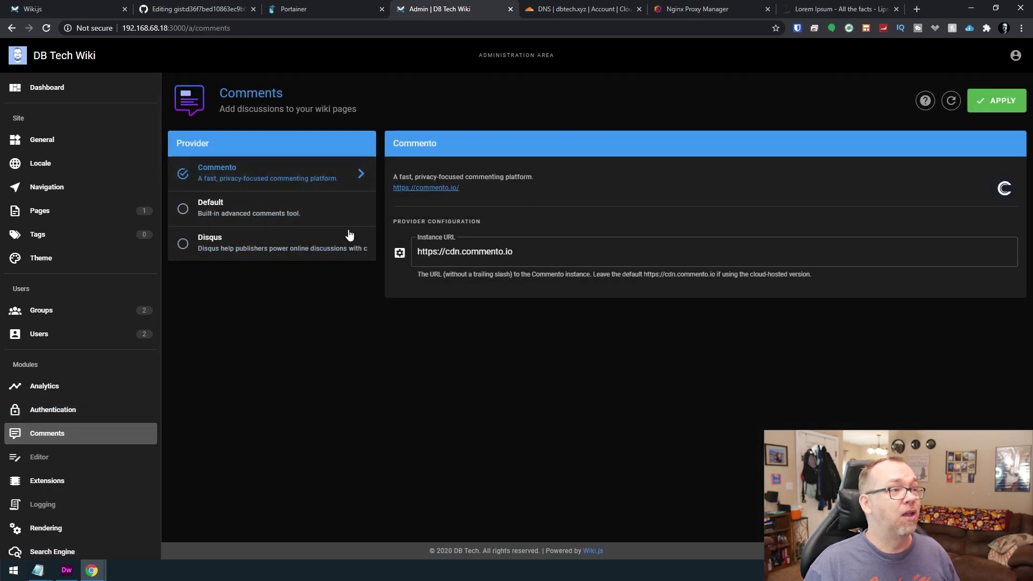
{"action": "double_click", "coordinate": [44, 457]}
{"action": "left_click", "coordinate": [48, 481]}
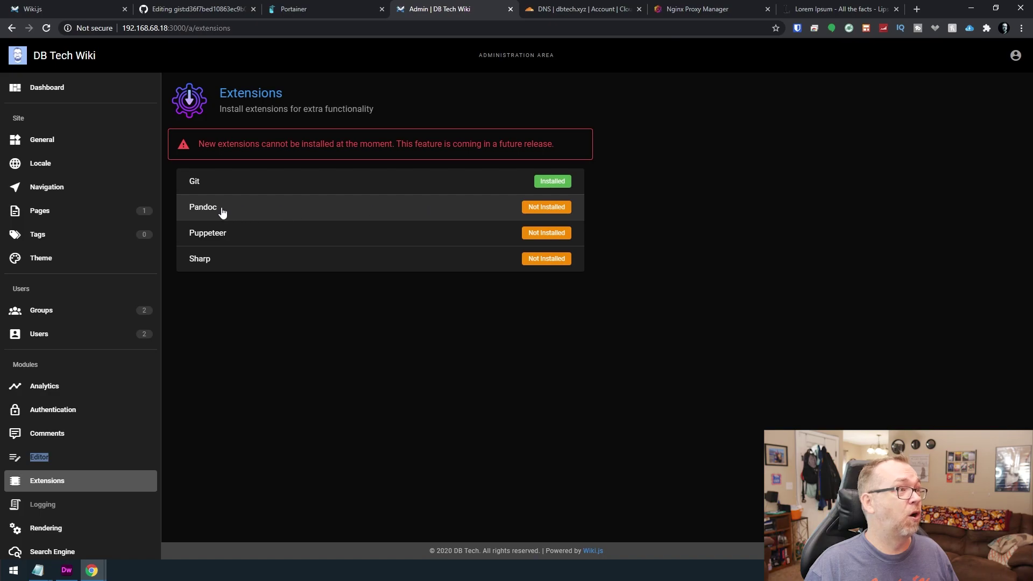
{"action": "scroll", "coordinate": [89, 399], "scroll_direction": "down", "scroll_amount": 3}
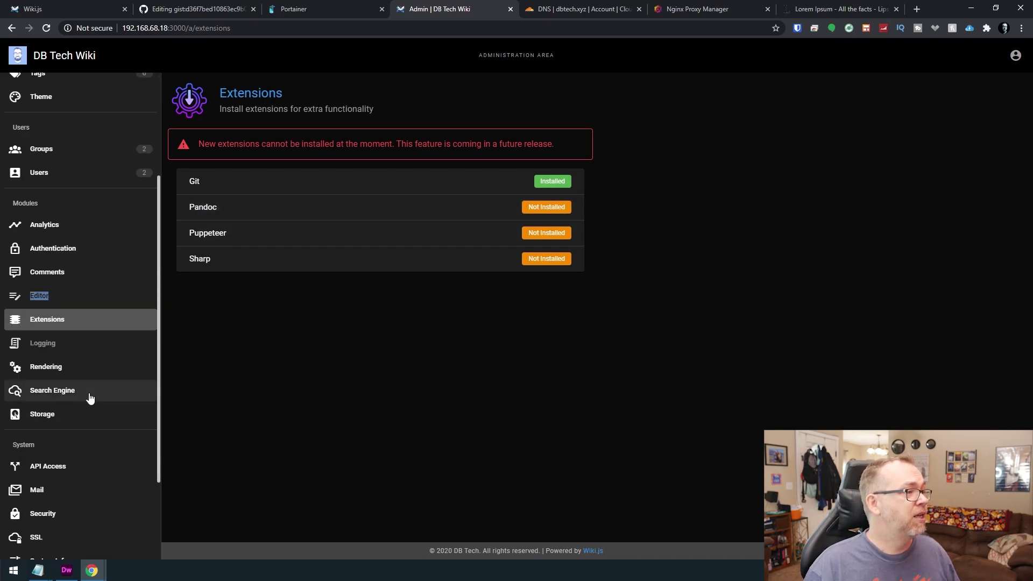
Review the Rendering, Search Engine and Storage settings, ending on the API Access page.
{"action": "left_click", "coordinate": [63, 373]}
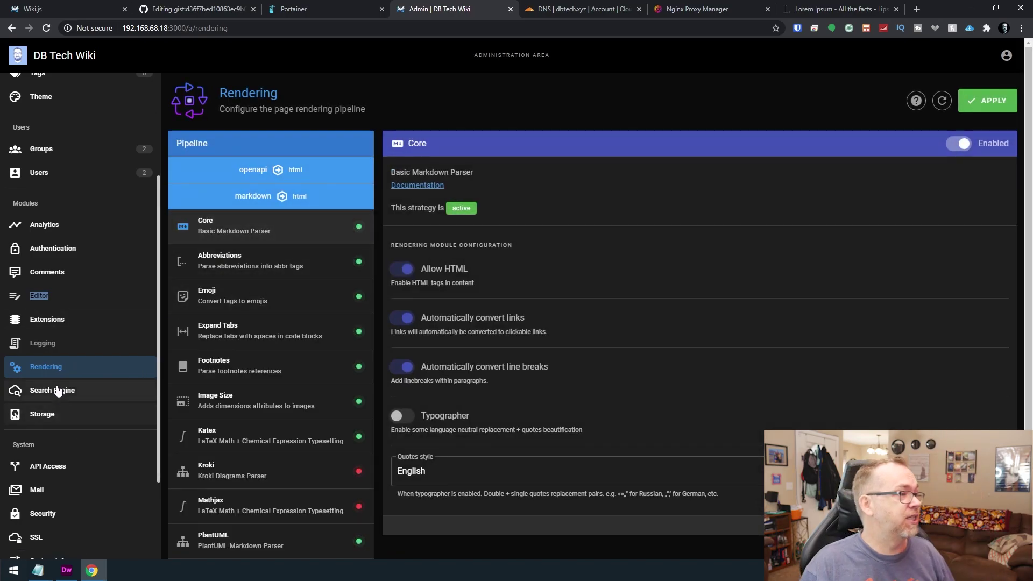
{"action": "left_click", "coordinate": [58, 391]}
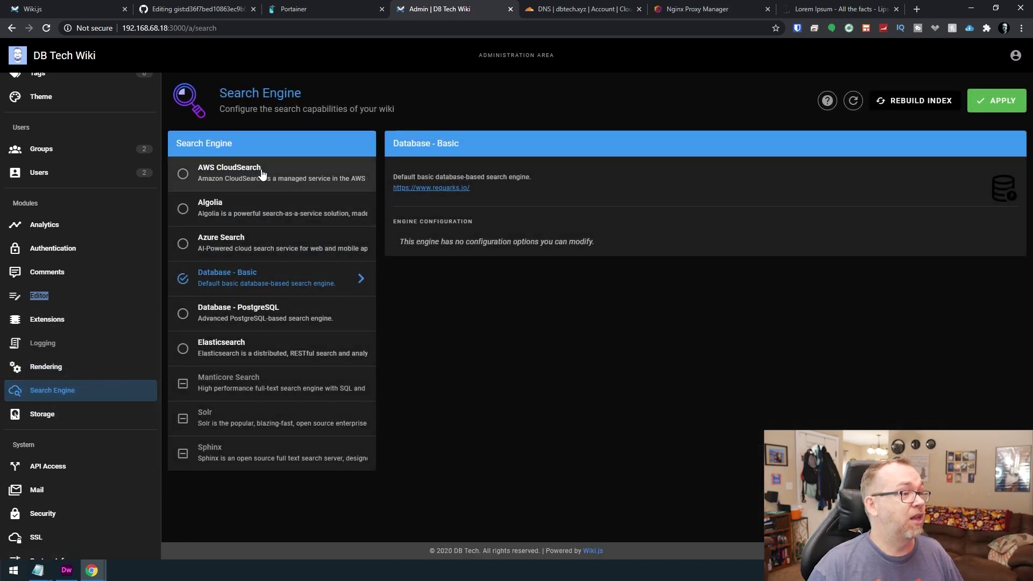
{"action": "left_click", "coordinate": [40, 417]}
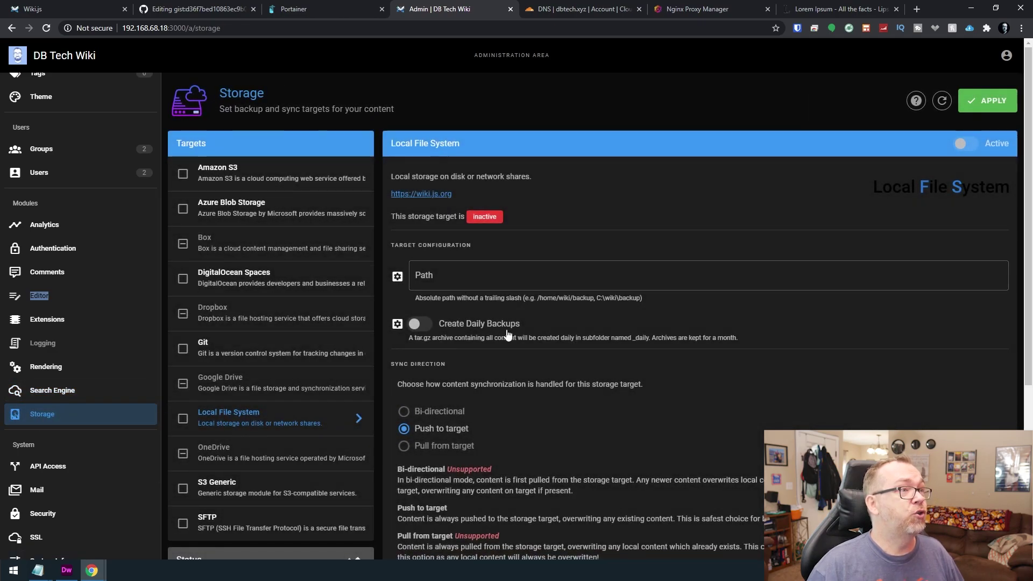
{"action": "scroll", "coordinate": [297, 309], "scroll_direction": "down", "scroll_amount": 6}
{"action": "scroll", "coordinate": [300, 271], "scroll_direction": "up", "scroll_amount": 6}
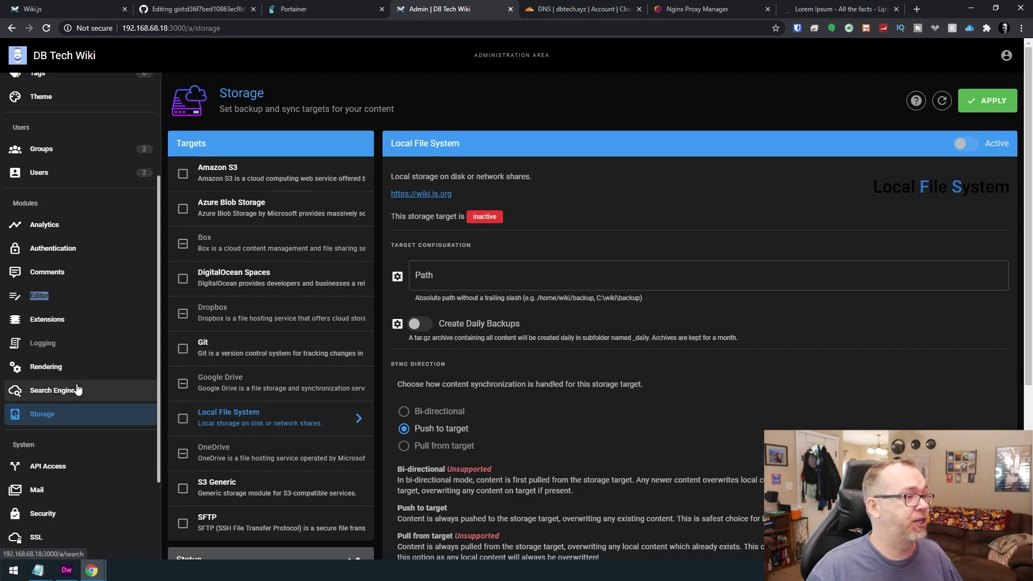
{"action": "scroll", "coordinate": [75, 390], "scroll_direction": "down", "scroll_amount": 2}
{"action": "left_click", "coordinate": [56, 365]}
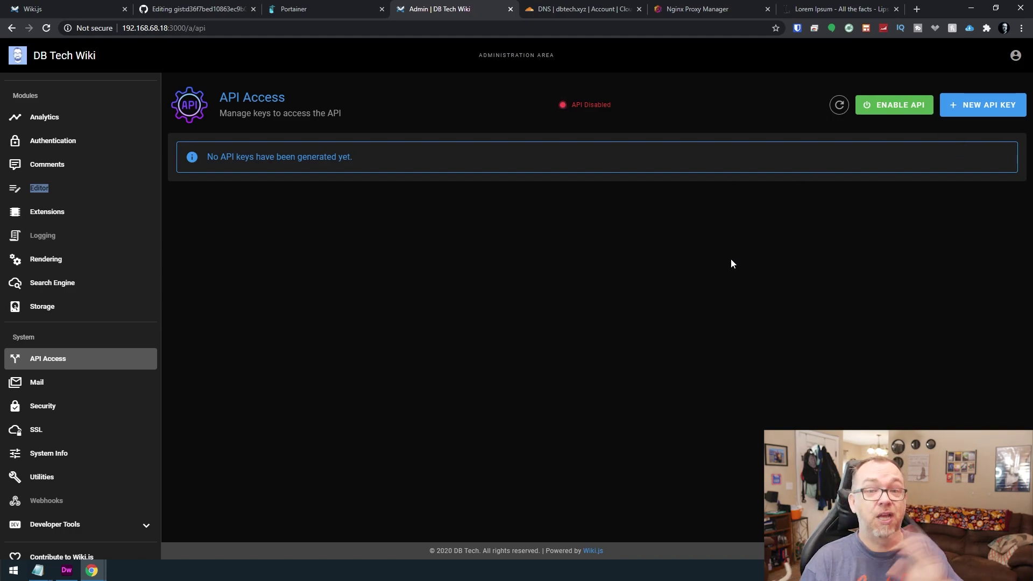
Open the Mail admin page from the sidebar.
{"action": "left_click", "coordinate": [59, 389]}
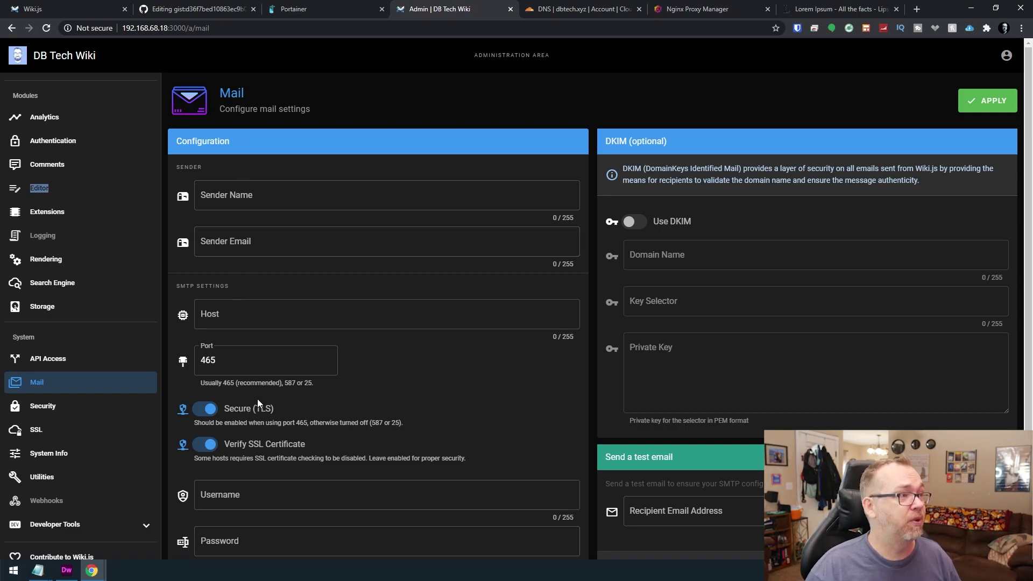
Enter DB Tech as the mail sender name.
{"action": "left_click", "coordinate": [276, 317]}
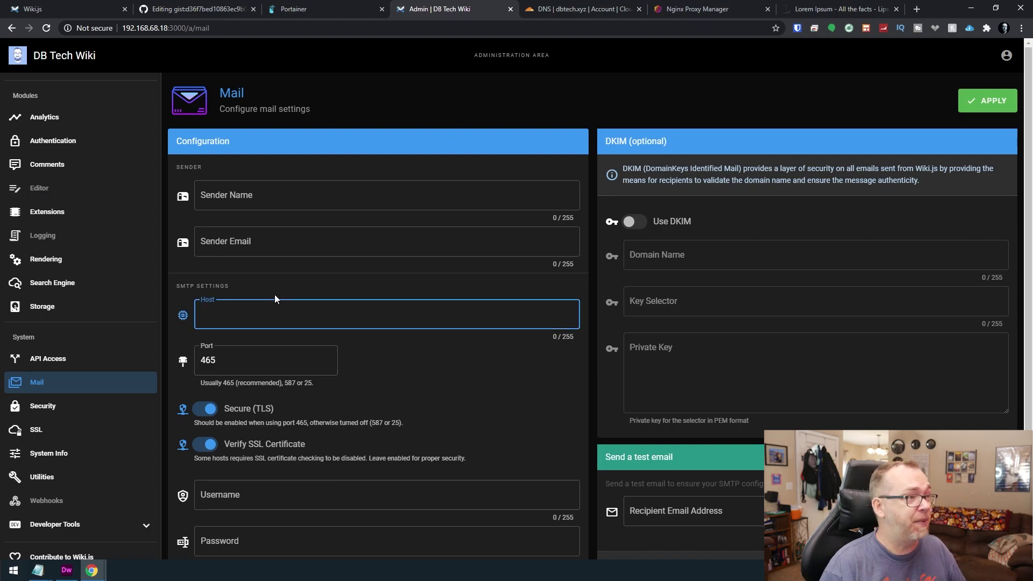
{"action": "left_click", "coordinate": [230, 197]}
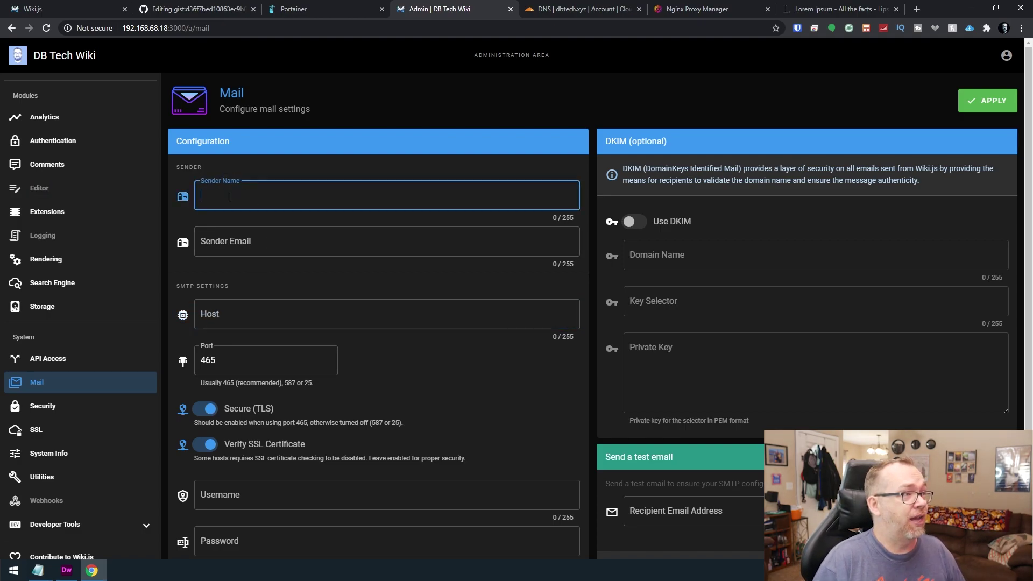
{"action": "type", "text": "DB Tech"}
{"action": "key", "text": "Tab"}
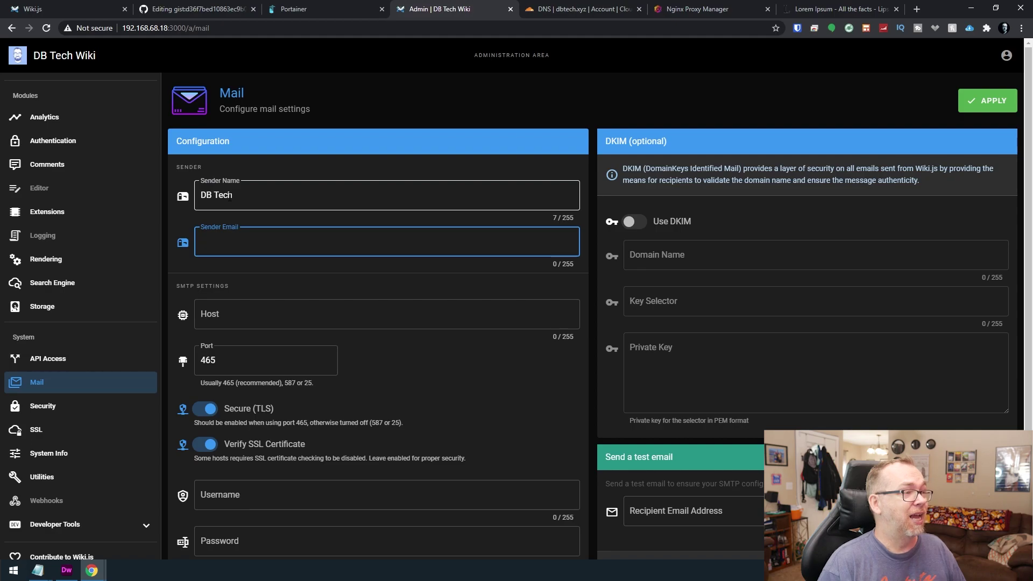
Set the SMTP host to smtp.gmail.com, fixing the misplaced dot, and keep port 465.
{"action": "left_click", "coordinate": [387, 315]}
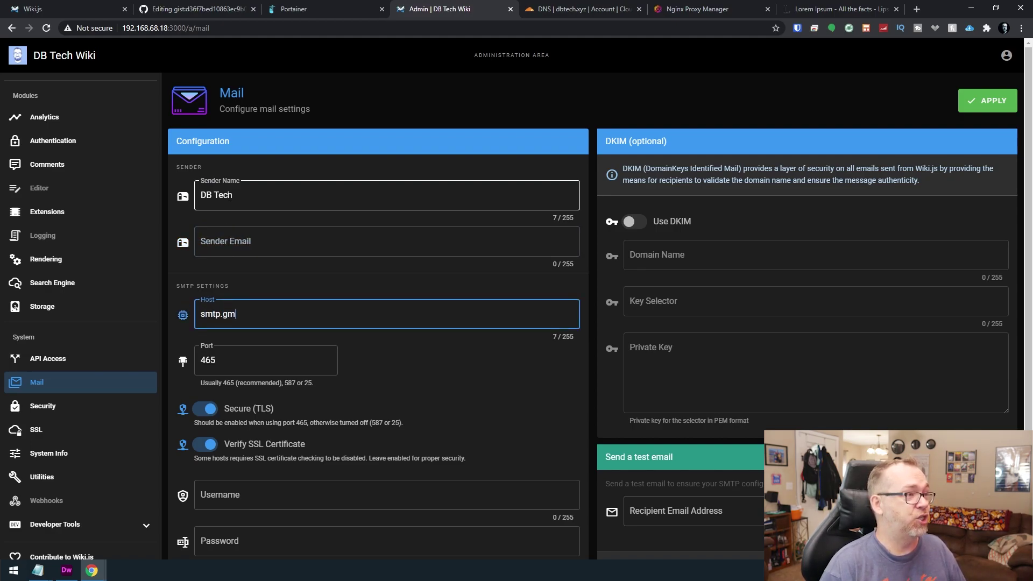
{"action": "type", "text": "om"}
{"action": "key", "text": "Tab"}
{"action": "key", "text": "BackSpace"}
{"action": "key", "text": "shift+Tab"}
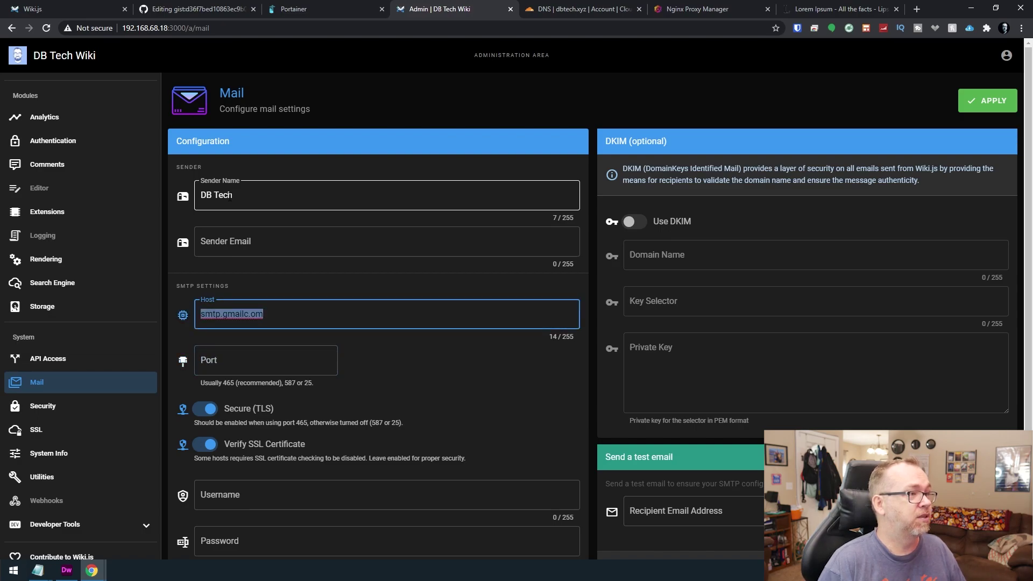
{"action": "left_click", "coordinate": [263, 313]}
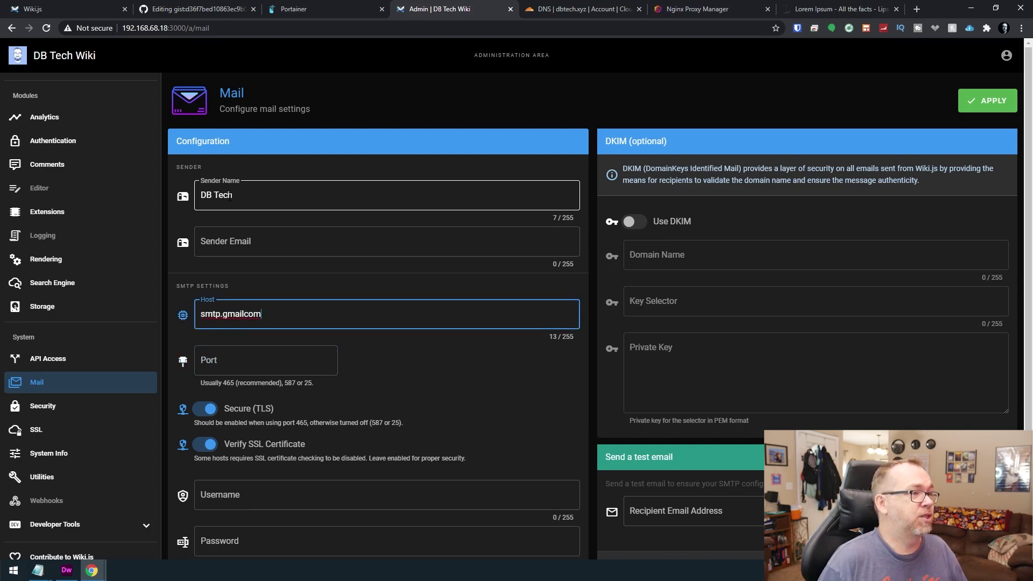
{"action": "key", "text": "Tab"}
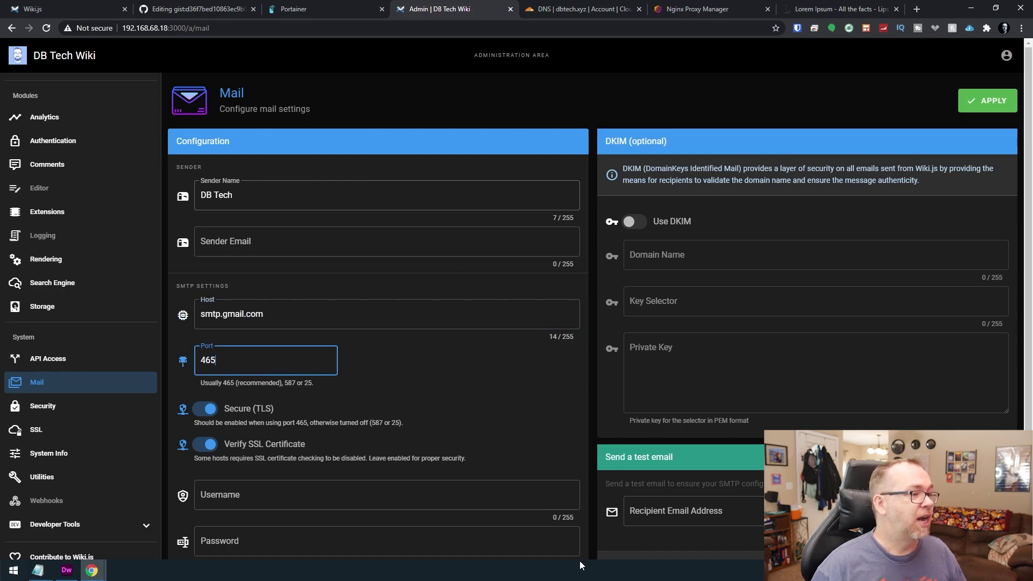
{"action": "scroll", "coordinate": [377, 495], "scroll_direction": "down", "scroll_amount": 1}
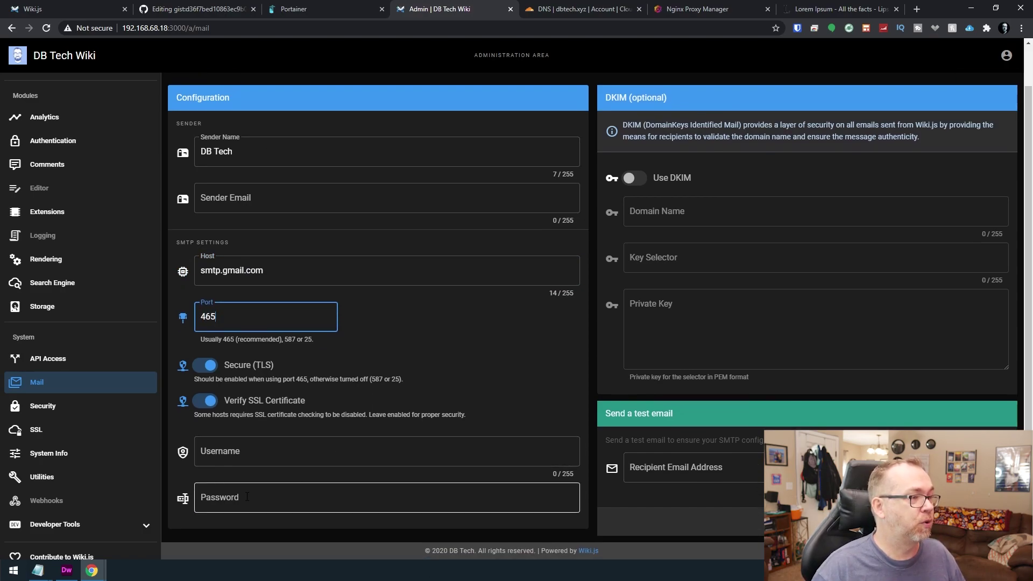
{"action": "scroll", "coordinate": [807, 178], "scroll_direction": "up", "scroll_amount": 1}
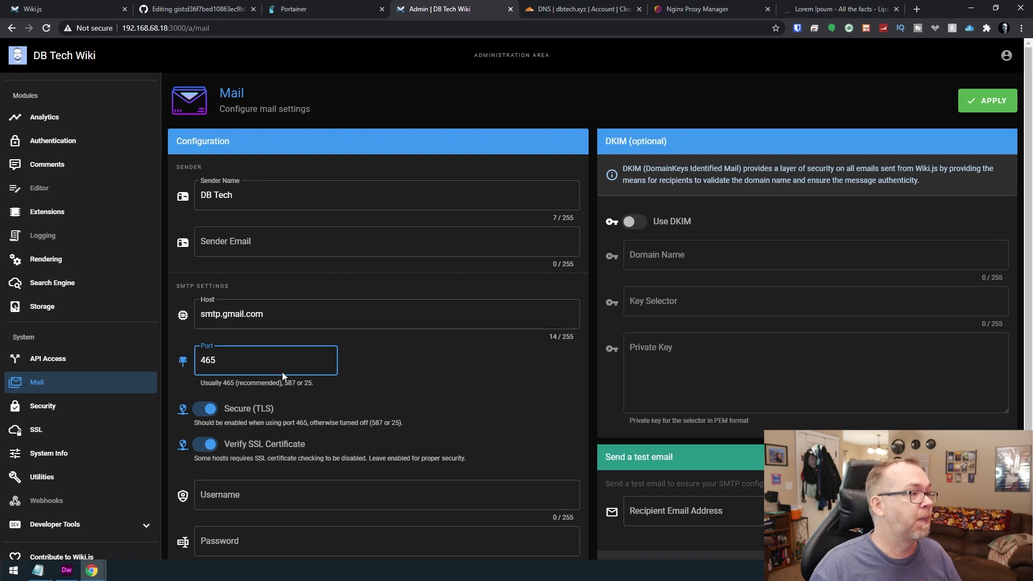
Look over the Security, SSL, System Info and Utilities admin pages.
{"action": "left_click", "coordinate": [43, 405]}
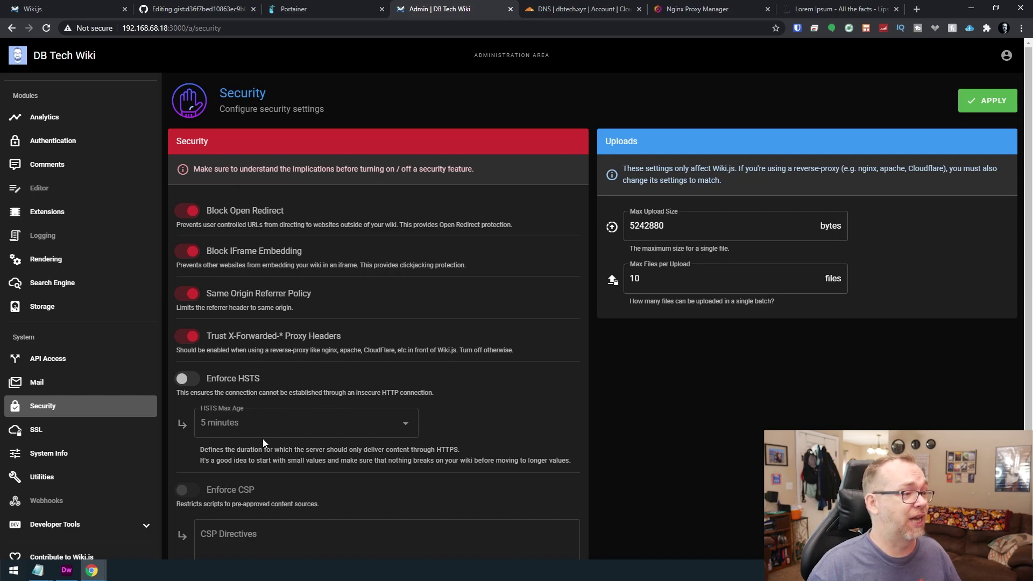
{"action": "left_click", "coordinate": [37, 430]}
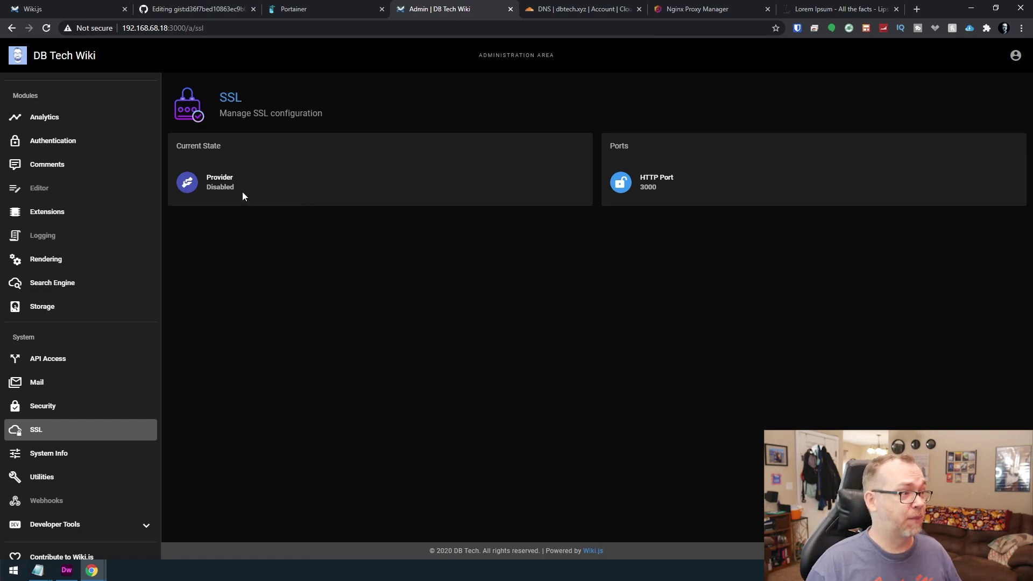
{"action": "left_click", "coordinate": [47, 460]}
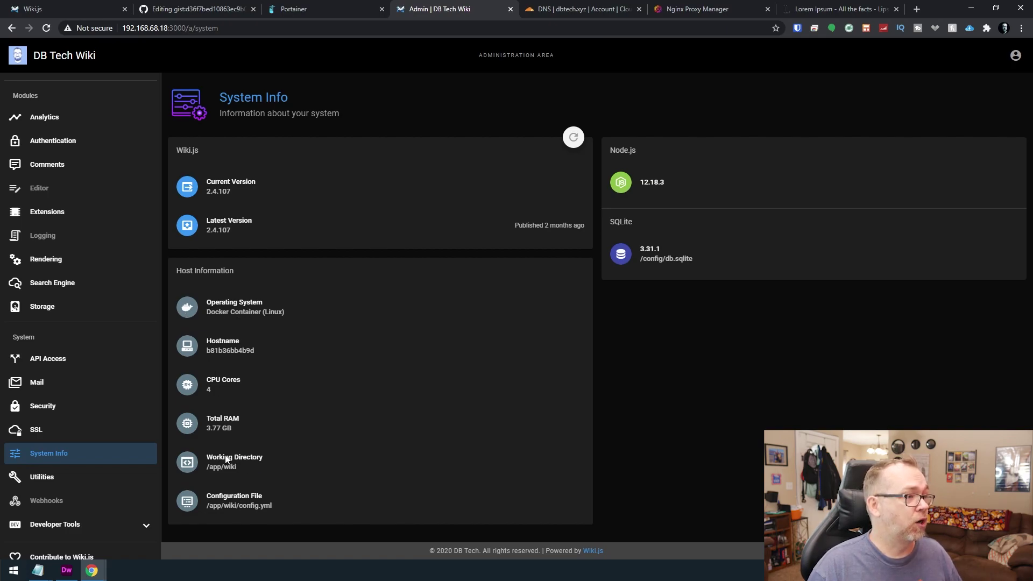
{"action": "left_click", "coordinate": [51, 479]}
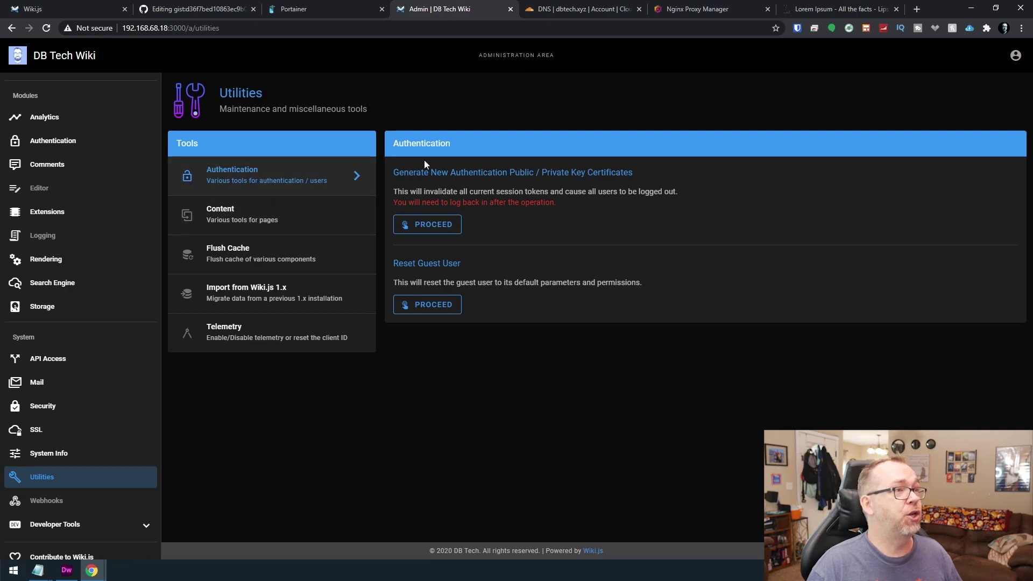
Expand Developer Tools, view the Flags page, and open the GraphQL endpoint.
{"action": "scroll", "coordinate": [107, 476], "scroll_direction": "down", "scroll_amount": 1}
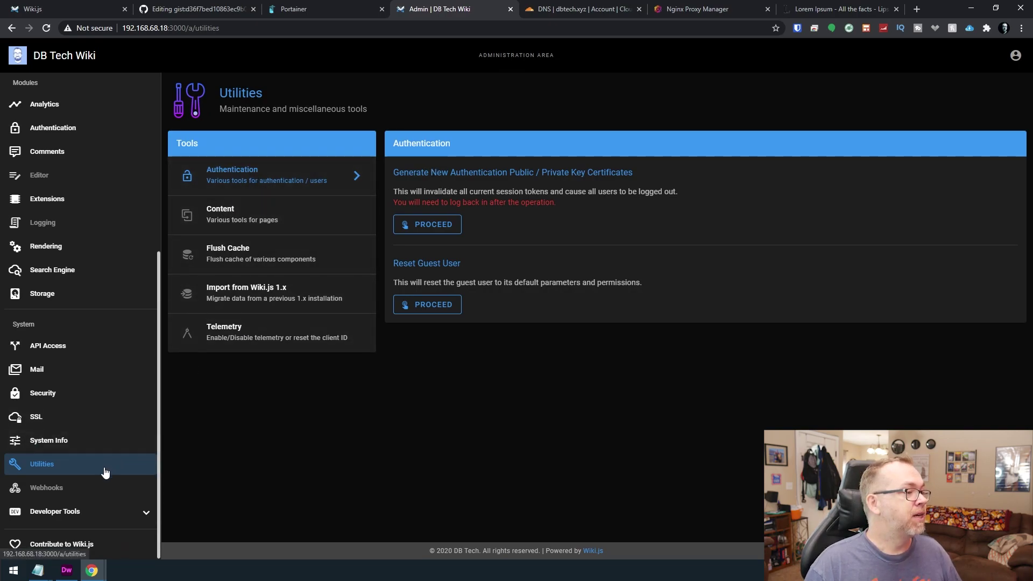
{"action": "left_click", "coordinate": [56, 509]}
{"action": "scroll", "coordinate": [97, 473], "scroll_direction": "down", "scroll_amount": 1}
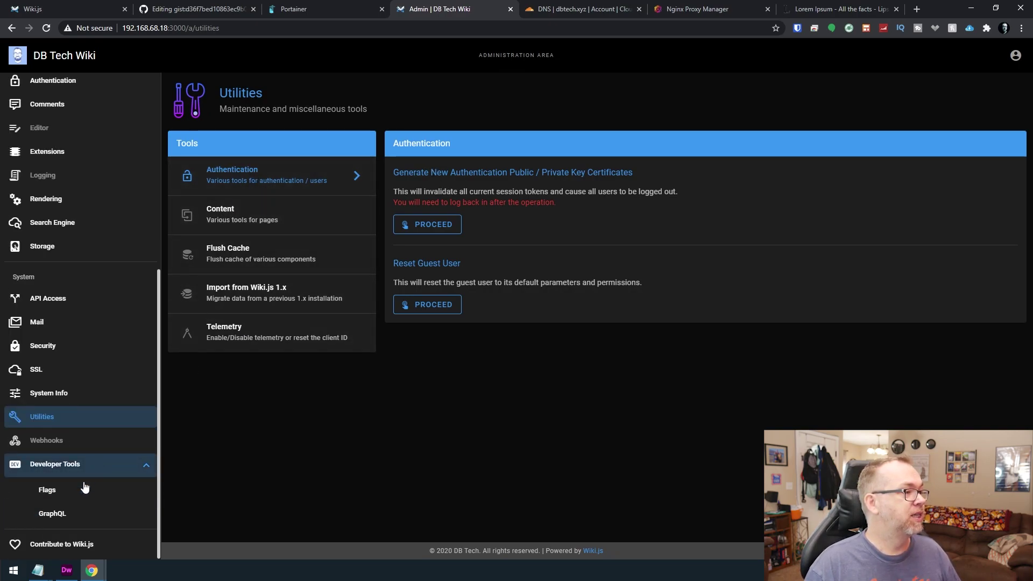
{"action": "left_click", "coordinate": [56, 489]}
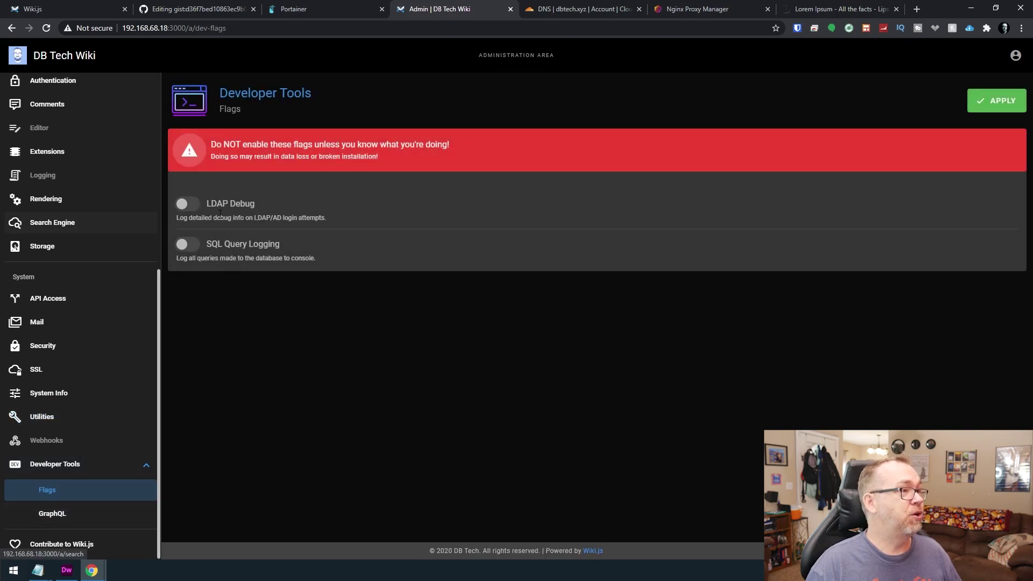
{"action": "left_click", "coordinate": [85, 515]}
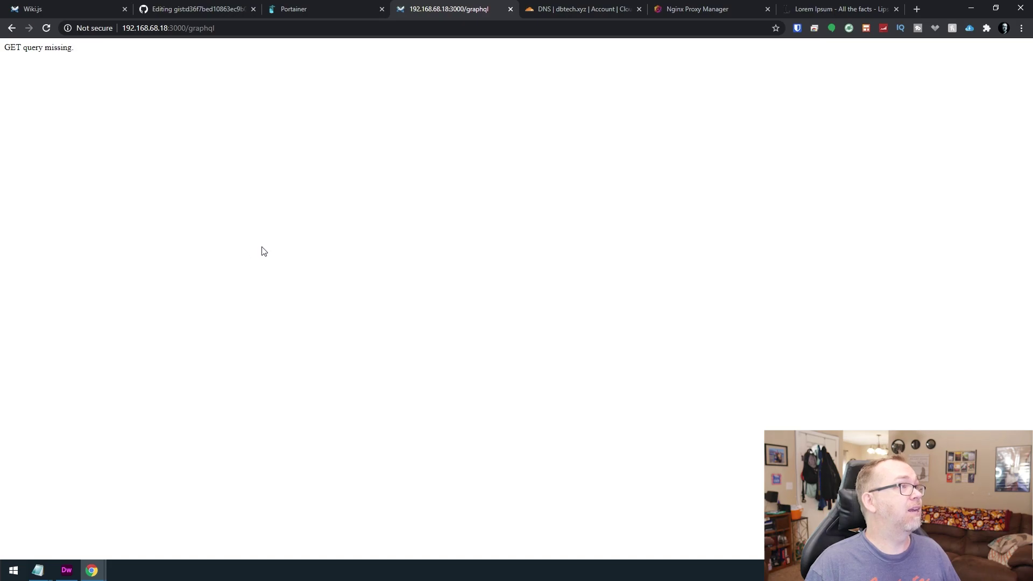
Go back from the GraphQL endpoint to the Developer Flags page.
{"action": "key", "text": "alt+Left"}
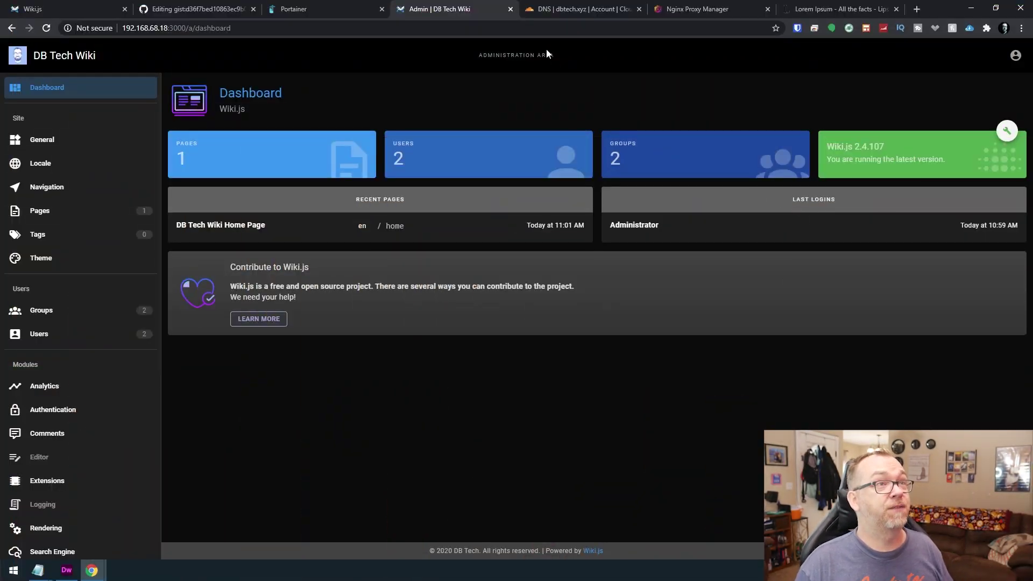
Save a DNS-only CNAME record named wiki with target @ in Cloudflare DNS.
{"action": "left_click", "coordinate": [545, 9]}
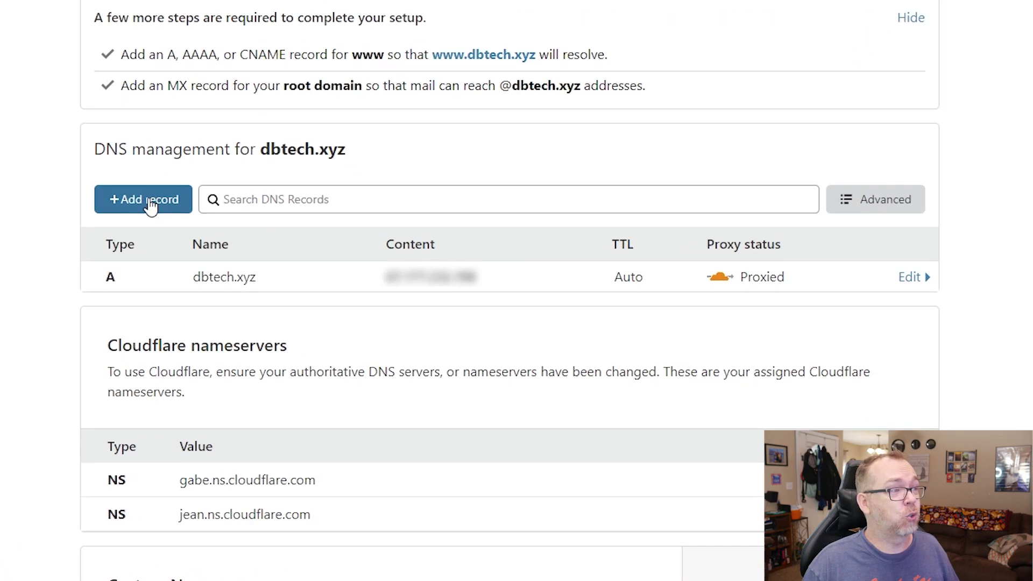
{"action": "left_click", "coordinate": [280, 283]}
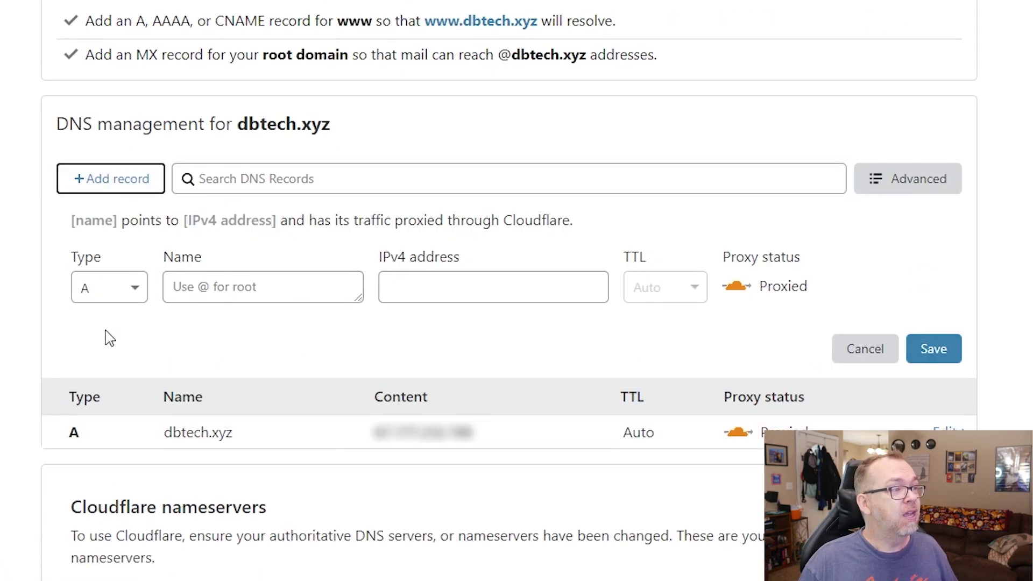
{"action": "left_click", "coordinate": [122, 295]}
{"action": "left_click", "coordinate": [110, 461]}
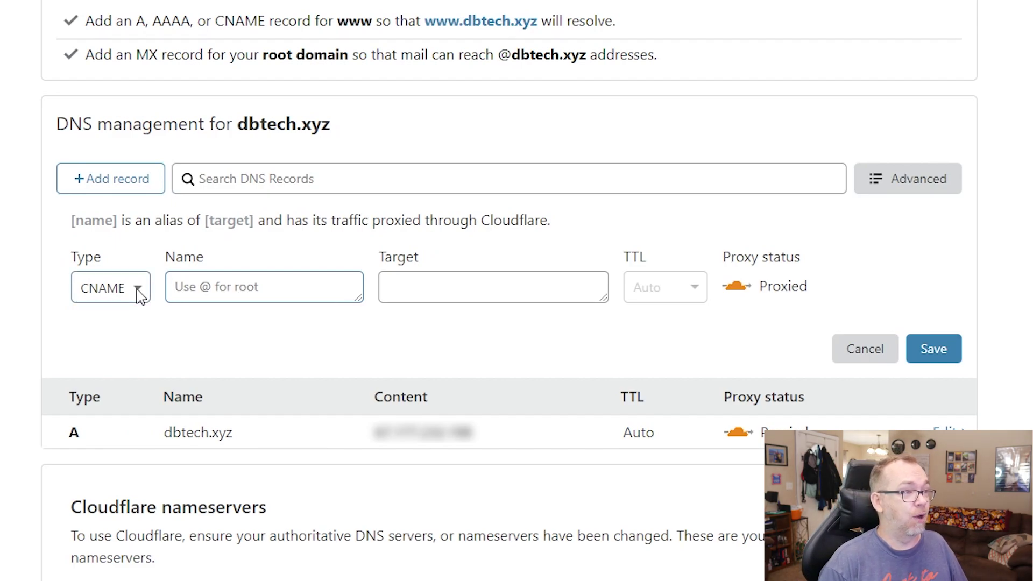
{"action": "type", "text": "wiki"}
{"action": "key", "text": "Tab"}
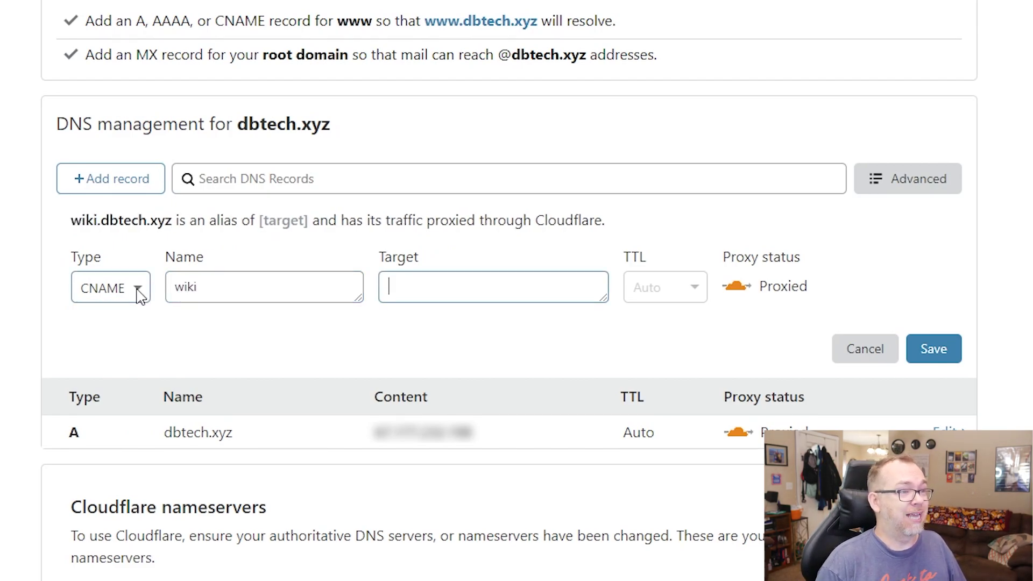
{"action": "type", "text": "@"}
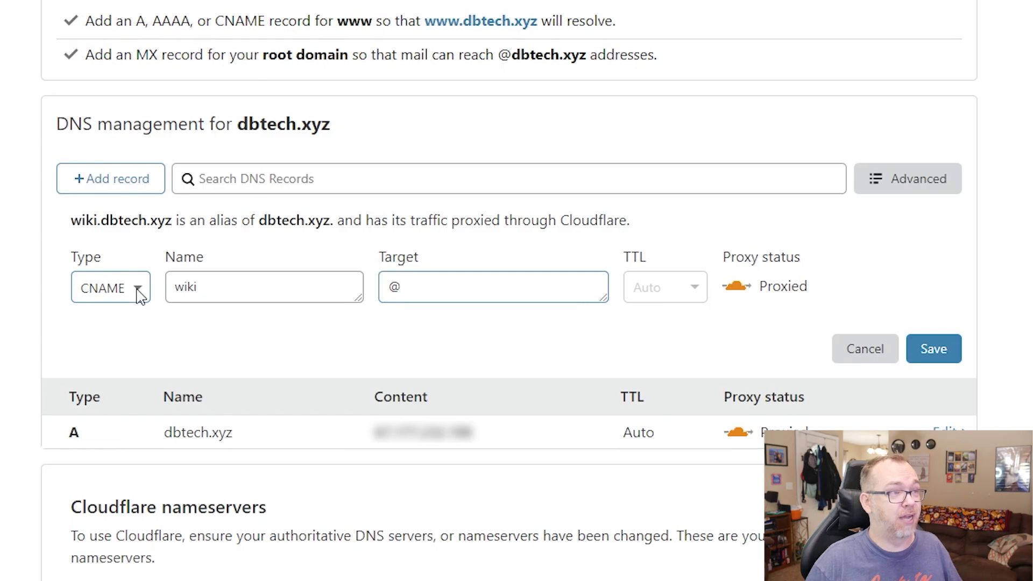
{"action": "left_click", "coordinate": [732, 284]}
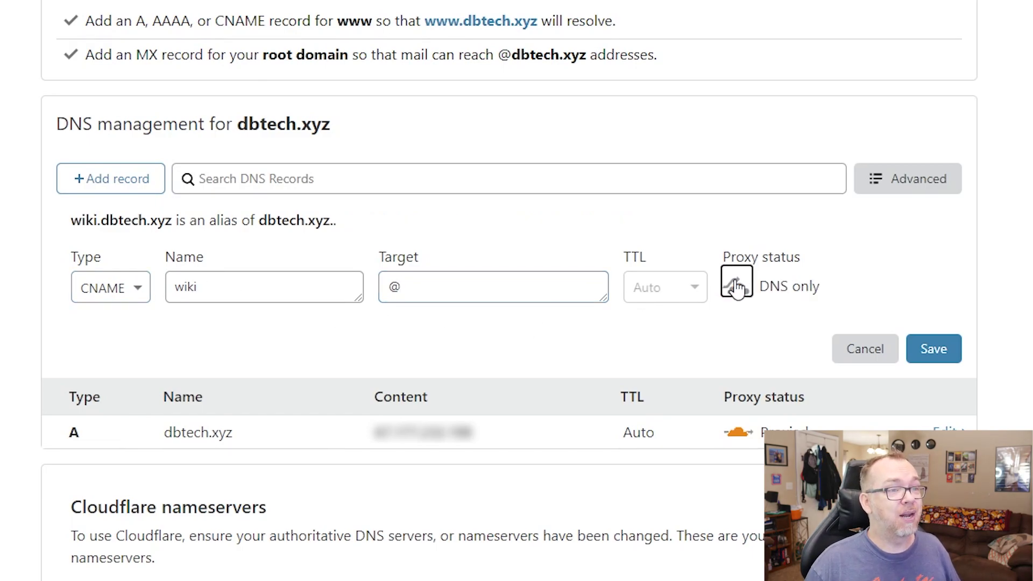
{"action": "left_click", "coordinate": [923, 358]}
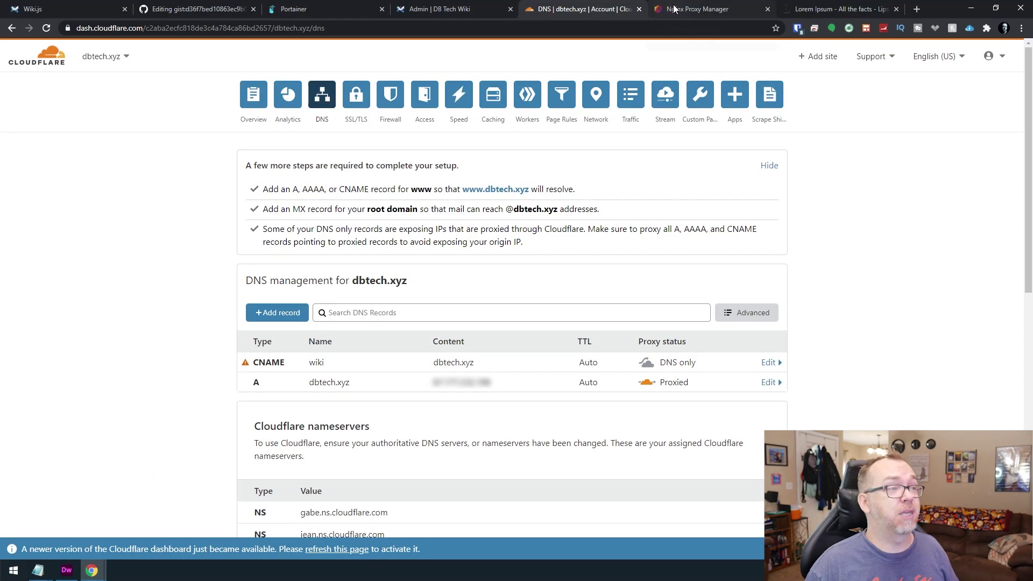
{"action": "left_click", "coordinate": [675, 9]}
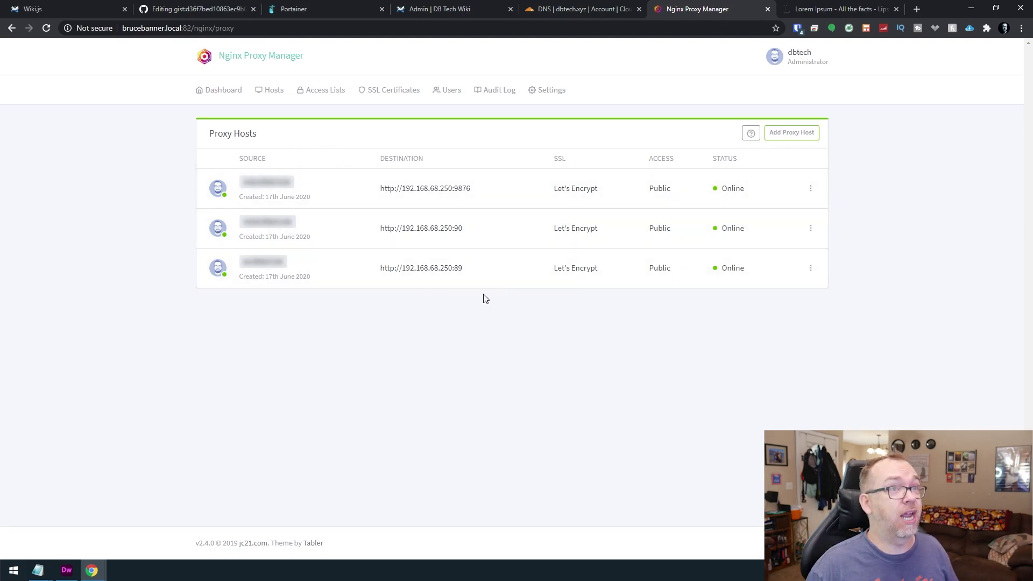
Start a new proxy host for wiki.dbtech.xyz forwarding to IP 192.168.68.18.
{"action": "left_click", "coordinate": [784, 135]}
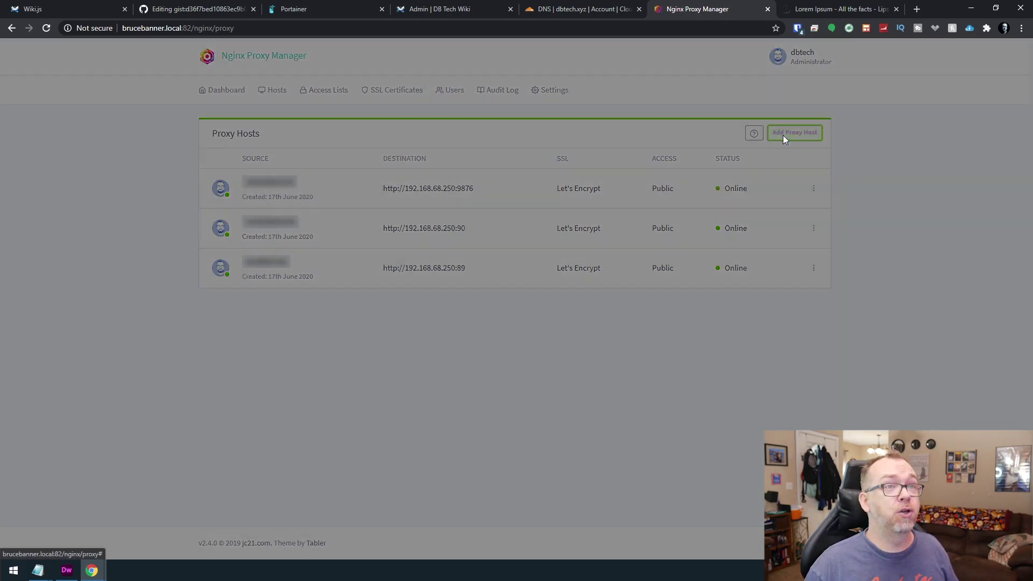
{"action": "left_click", "coordinate": [450, 149]}
{"action": "type", "text": "w"}
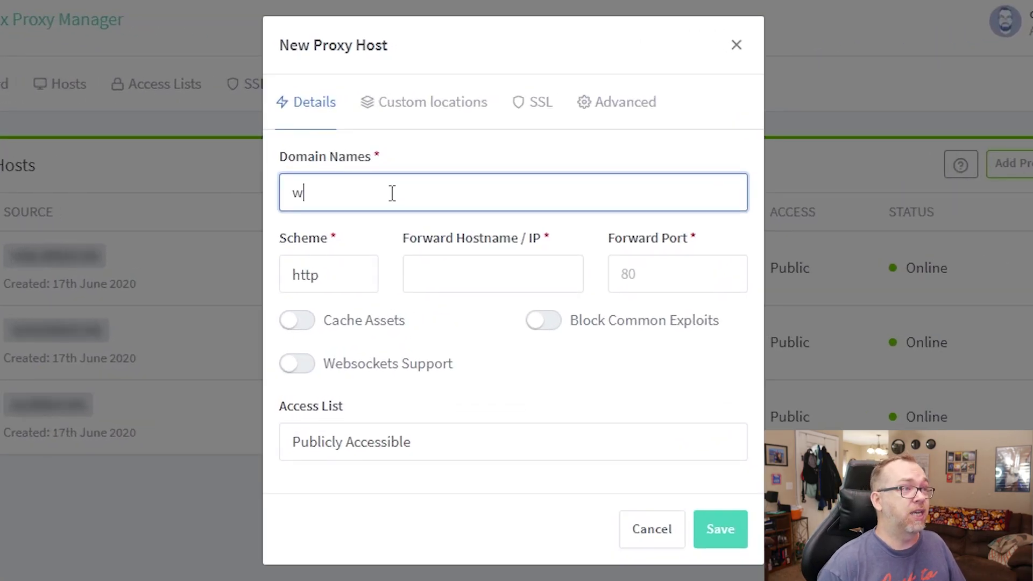
{"action": "type", "text": "iki.dbtech.xyz"}
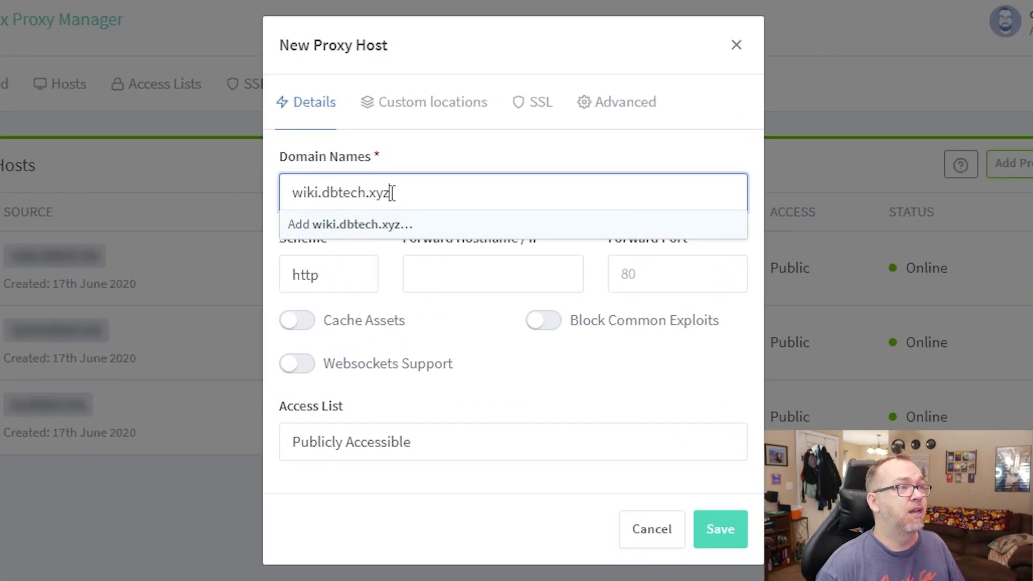
{"action": "key", "text": "Tab"}
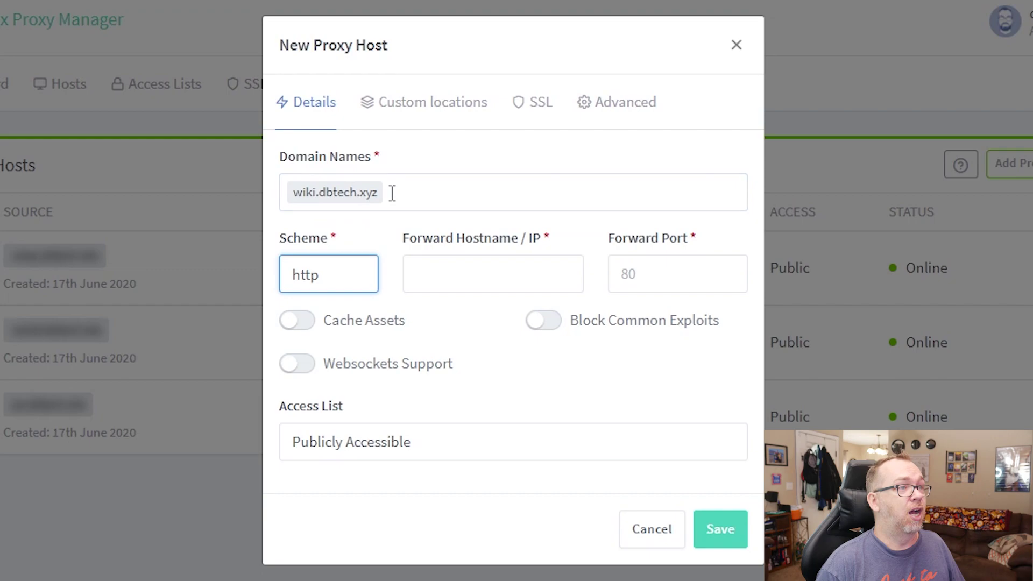
{"action": "key", "text": "Tab"}
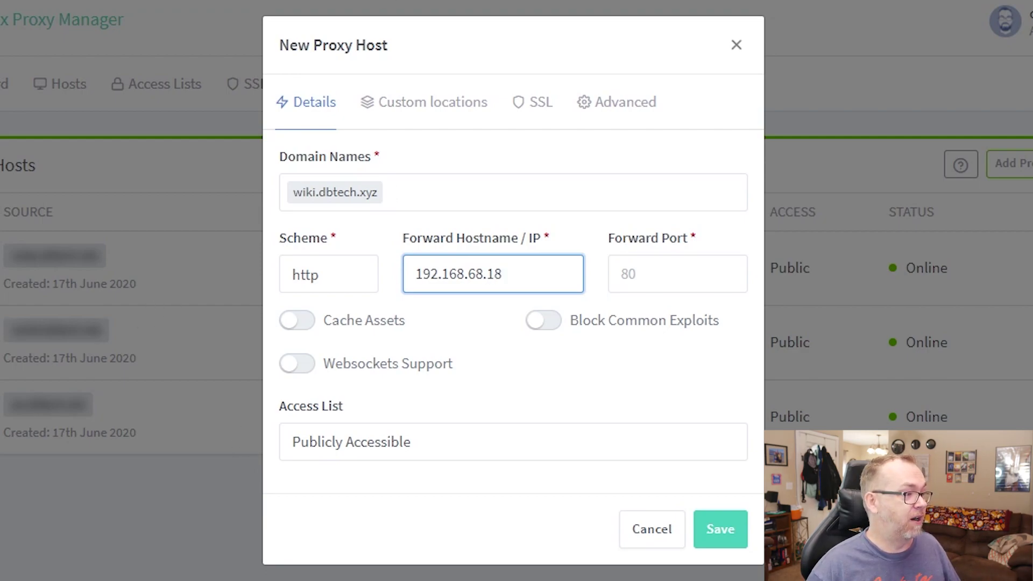
{"action": "key", "text": "Tab"}
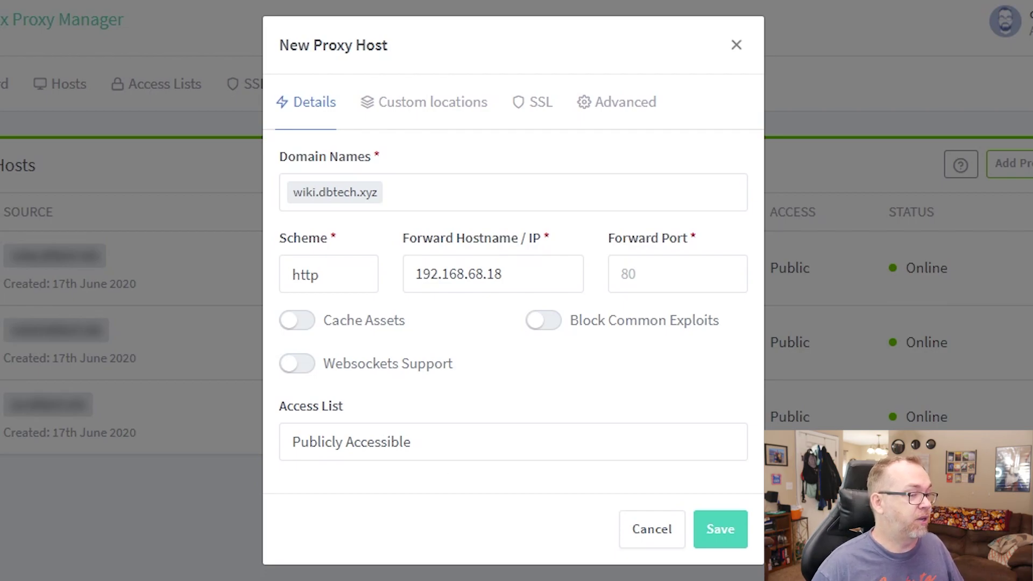
Confirm the server IP by pinging tanix.local, then set port 3000 and block common exploits.
{"action": "key", "text": "alt+Tab"}
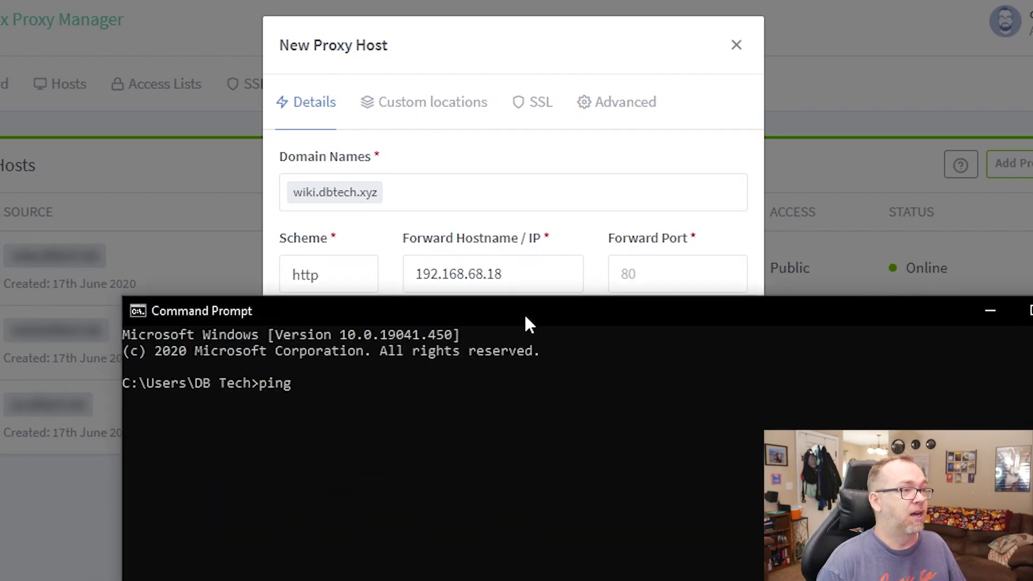
{"action": "type", "text": "ping tanix.local"}
{"action": "key", "text": "Return"}
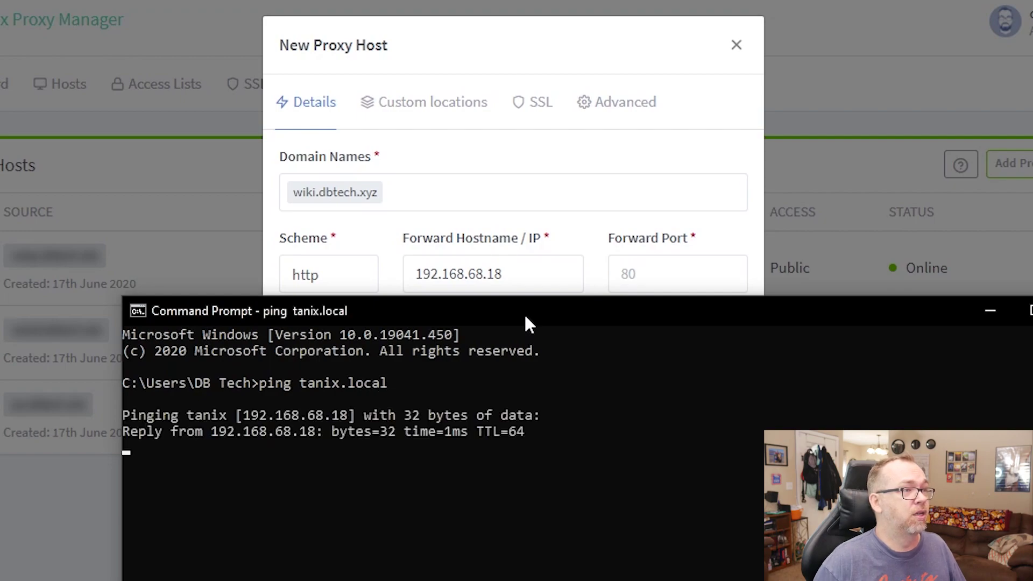
{"action": "left_click", "coordinate": [567, 233]}
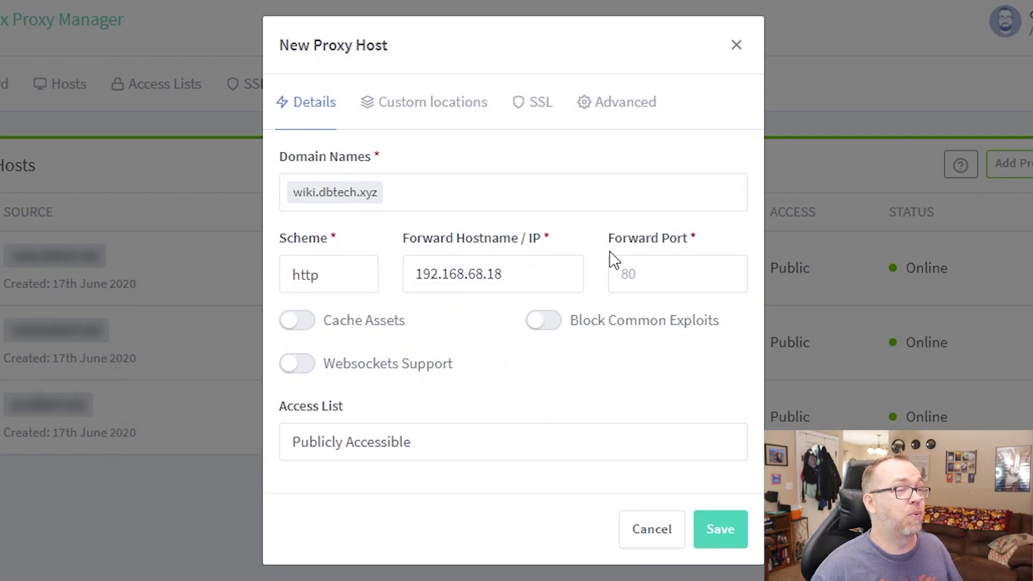
{"action": "left_click", "coordinate": [618, 267]}
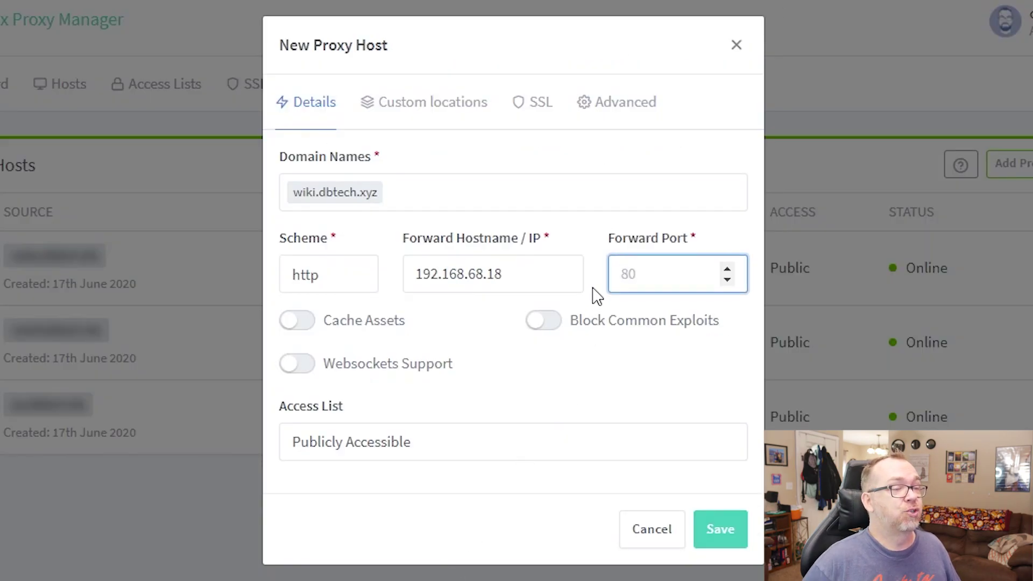
{"action": "left_click", "coordinate": [552, 319]}
Request a new Let's Encrypt certificate with Force SSL and HTTP/2, accept the terms, and save.
{"action": "left_click", "coordinate": [529, 108]}
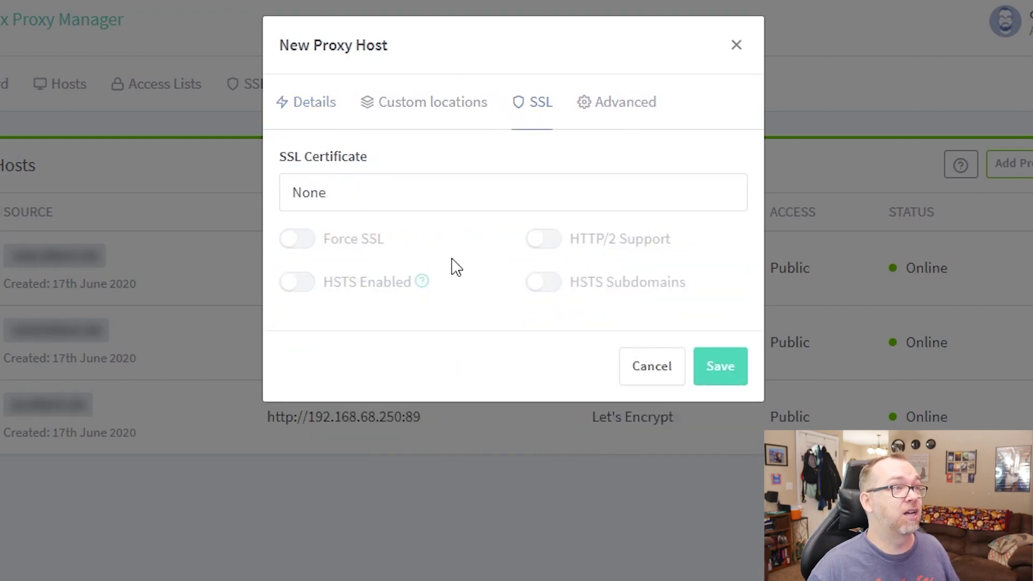
{"action": "left_click", "coordinate": [425, 197]}
{"action": "left_click", "coordinate": [393, 274]}
{"action": "left_click", "coordinate": [312, 241]}
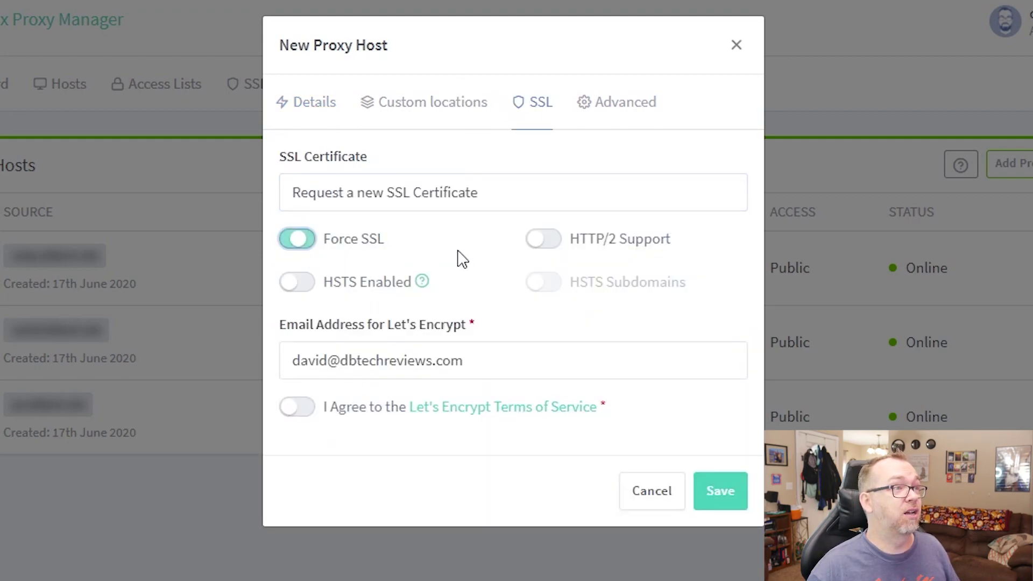
{"action": "left_click", "coordinate": [555, 241]}
{"action": "left_click", "coordinate": [314, 410]}
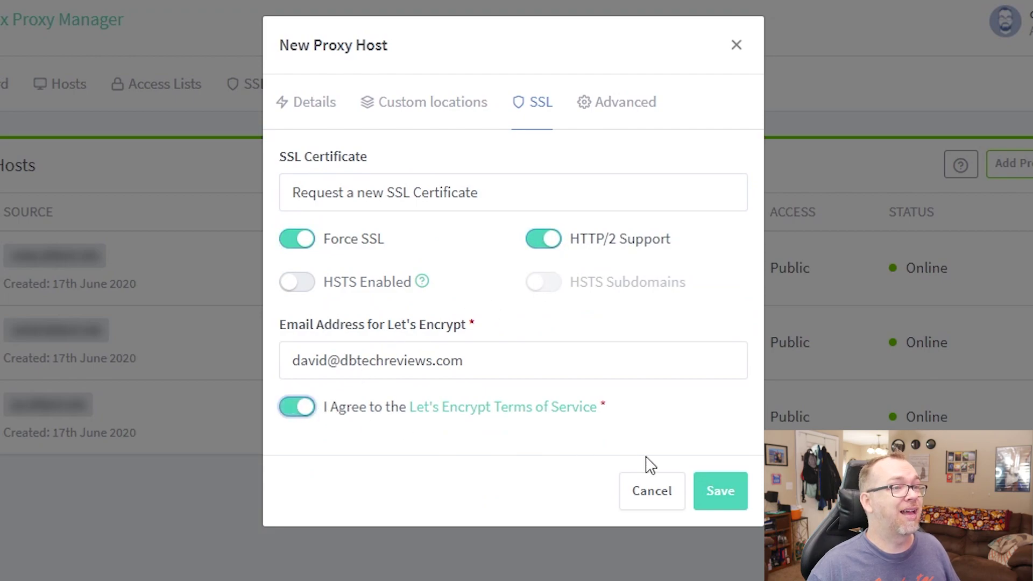
{"action": "left_click", "coordinate": [719, 491]}
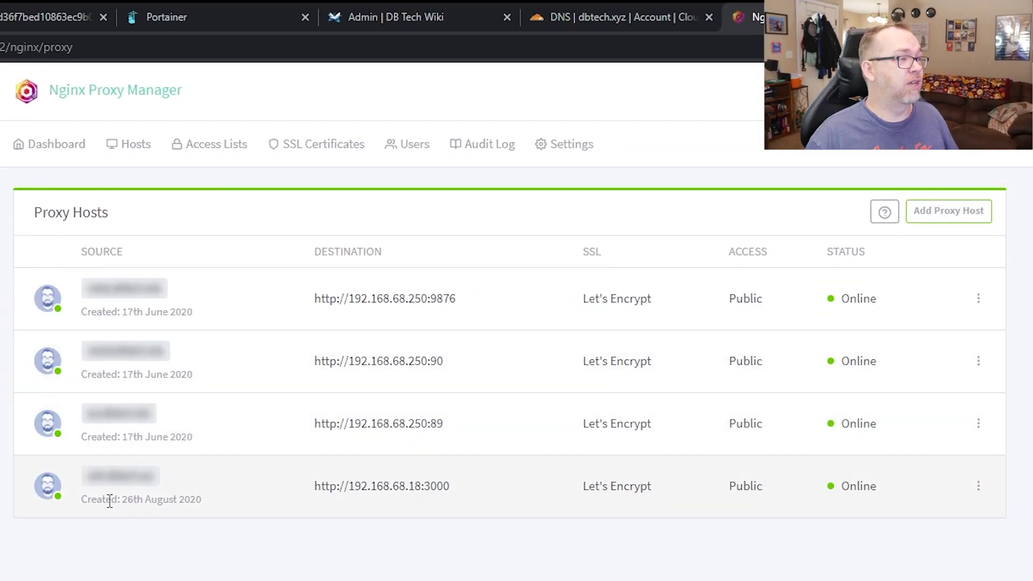
Edit the wiki.dbtech.xyz proxy host to enable Force SSL and HTTP/2, and save.
{"action": "double_click", "coordinate": [89, 499]}
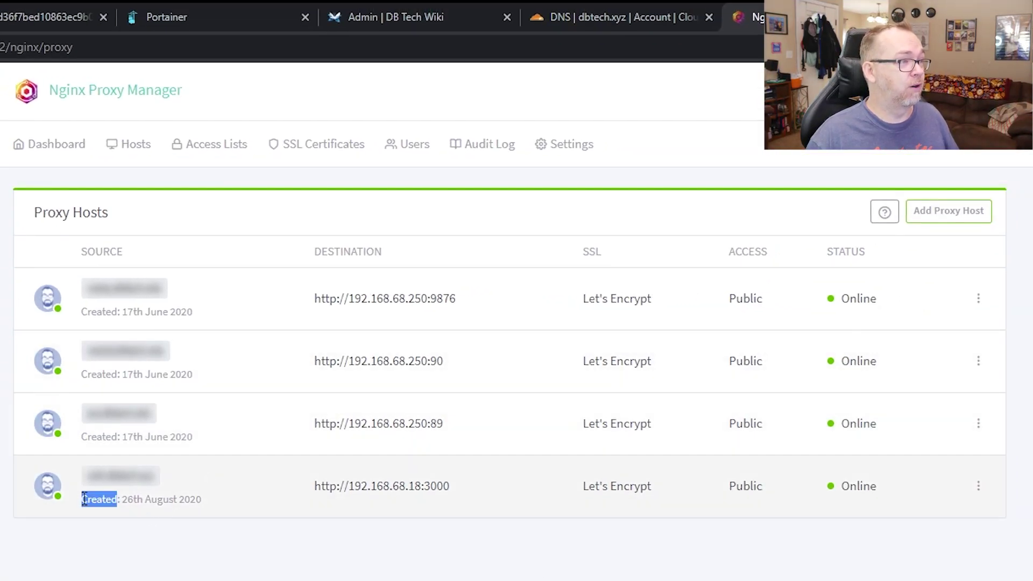
{"action": "left_click", "coordinate": [122, 498]}
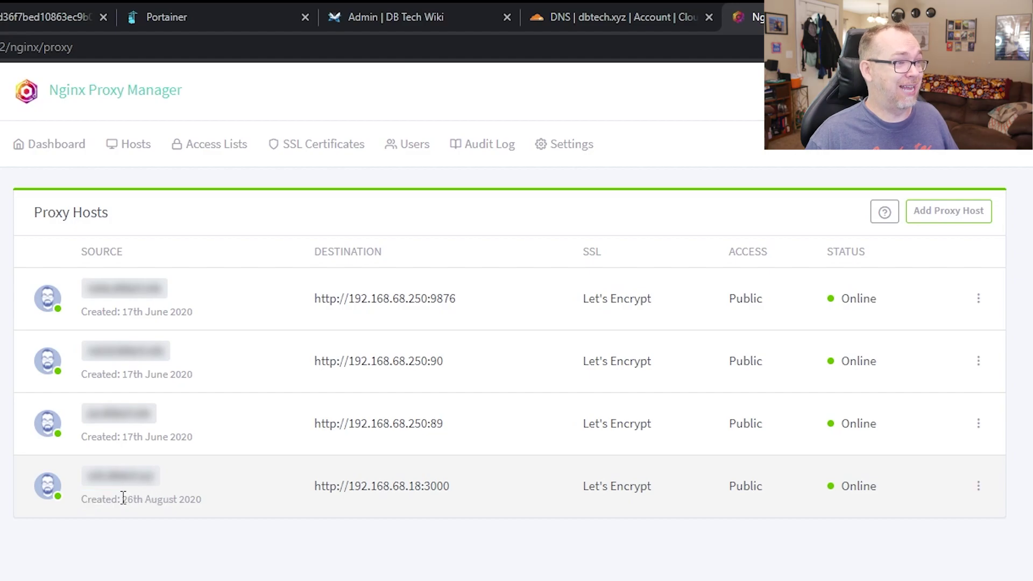
{"action": "left_click", "coordinate": [978, 486]}
{"action": "left_click", "coordinate": [935, 515]}
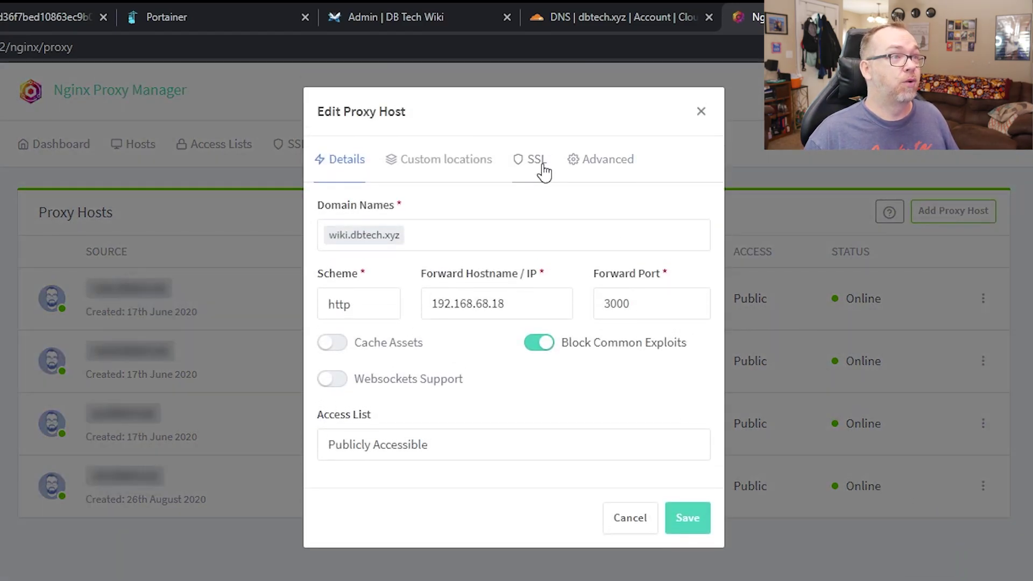
{"action": "left_click", "coordinate": [533, 160]}
{"action": "left_click", "coordinate": [462, 275]}
{"action": "left_click", "coordinate": [623, 276]}
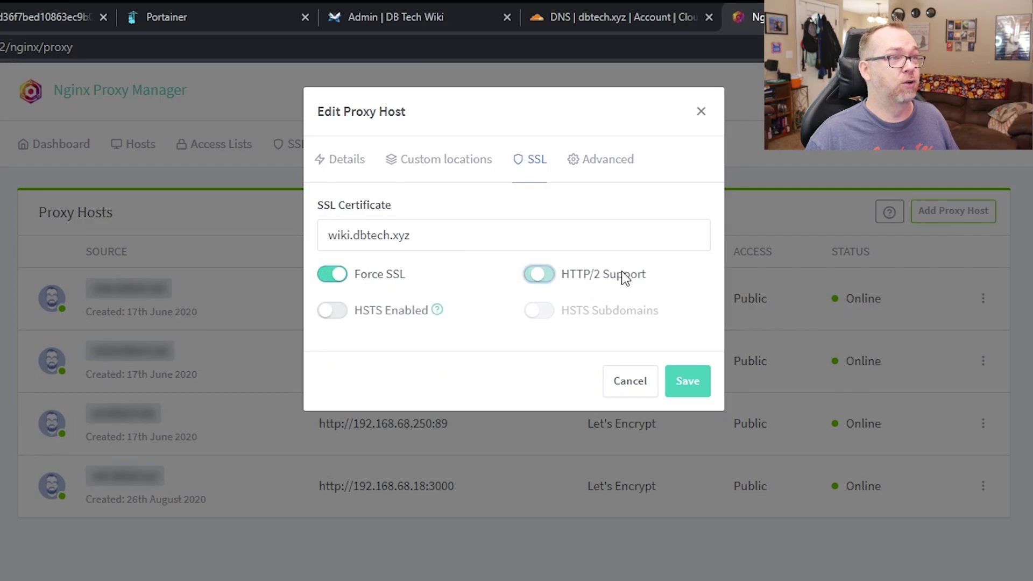
{"action": "left_click", "coordinate": [687, 389]}
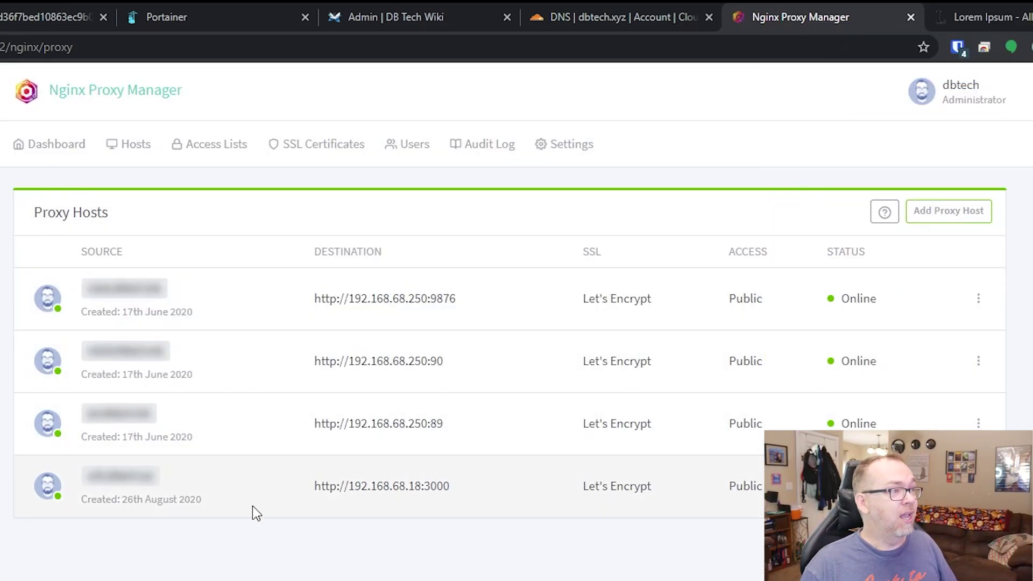
Open wiki.dbtech.xyz in a new tab, then make the Cloudflare wiki CNAME proxied.
{"action": "left_click", "coordinate": [137, 486]}
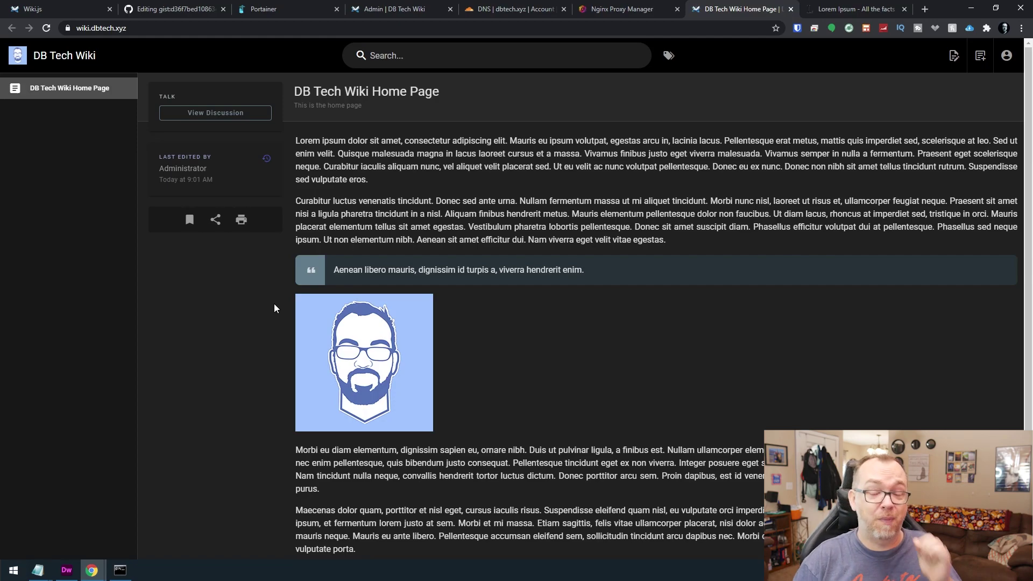
{"action": "left_click", "coordinate": [508, 4]}
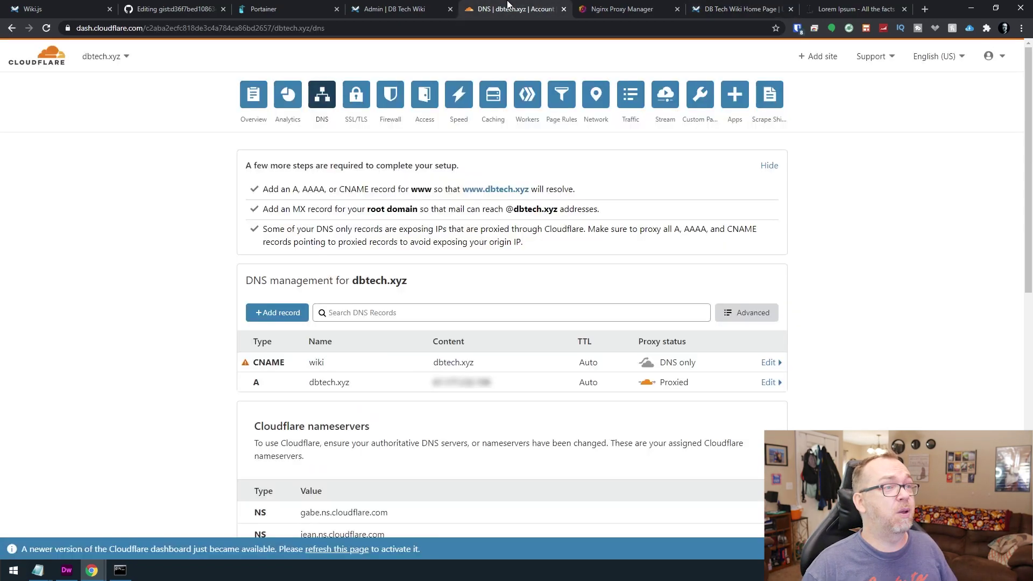
{"action": "left_click", "coordinate": [648, 362]}
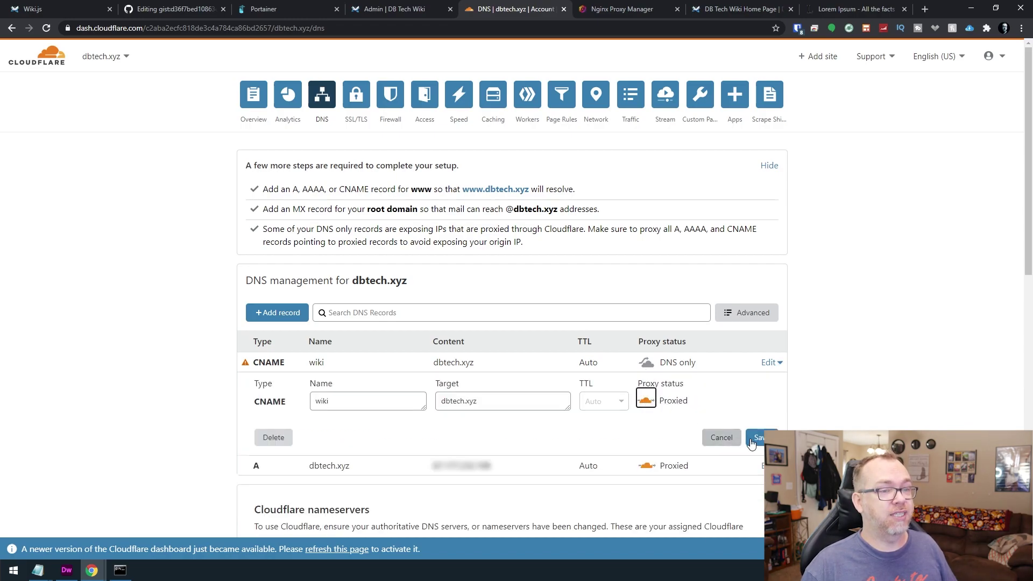
{"action": "left_click", "coordinate": [756, 437]}
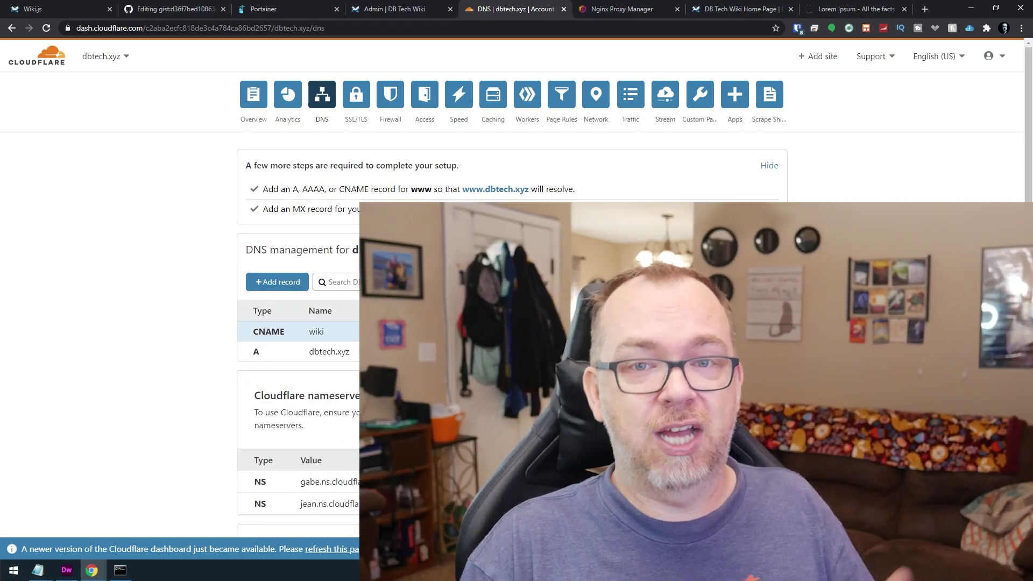